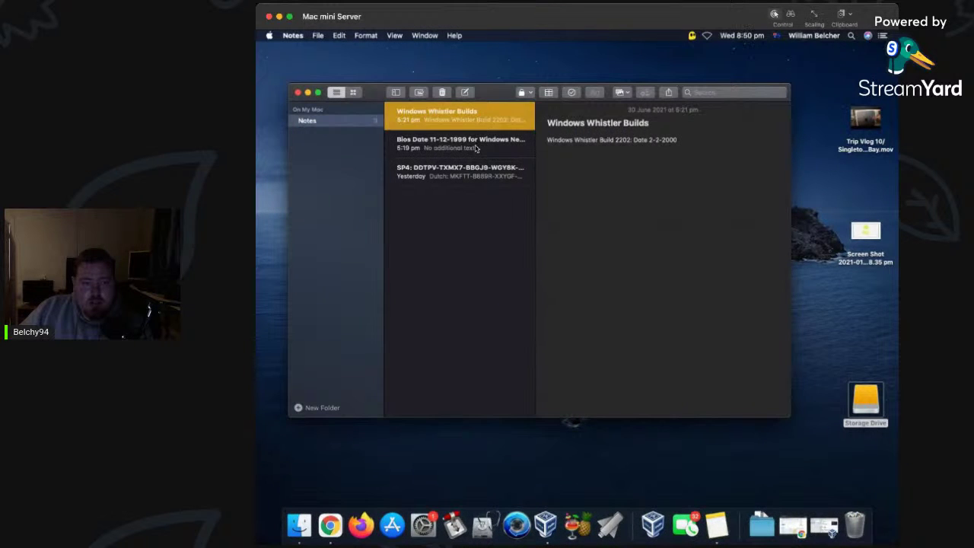
# Check the Neptune BIOS date note, then unlock Date & Time preferences with the admin password.
pyautogui.click(476, 151)
pyautogui.click(750, 36)
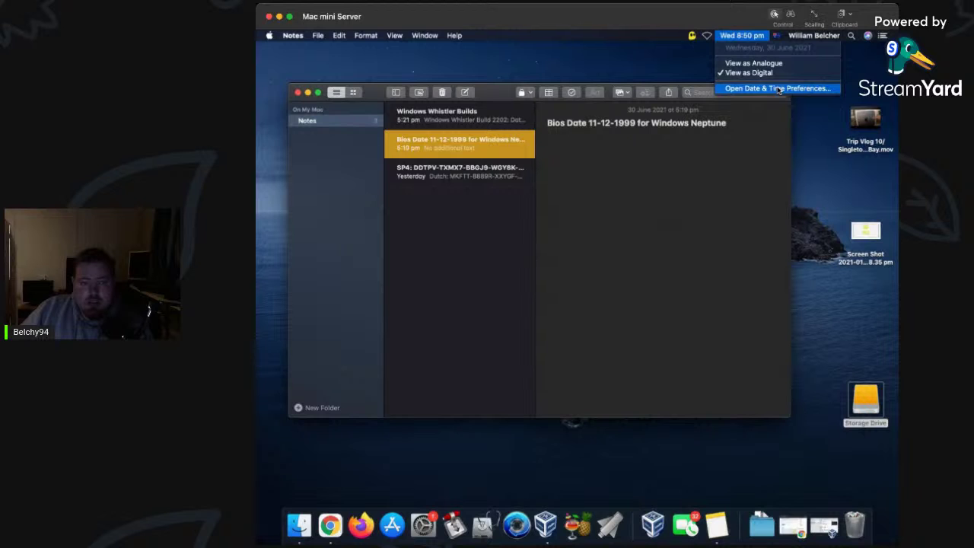
pyautogui.click(778, 89)
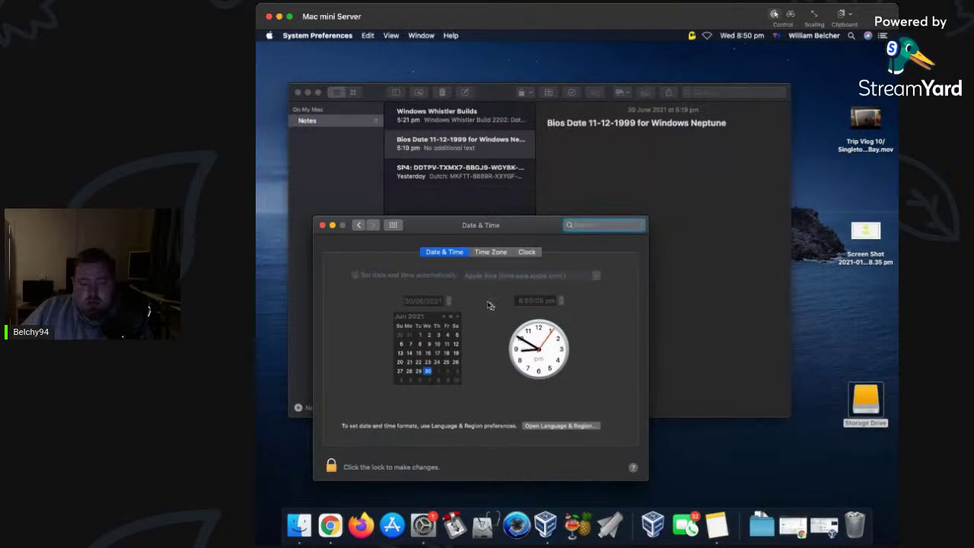
pyautogui.click(332, 467)
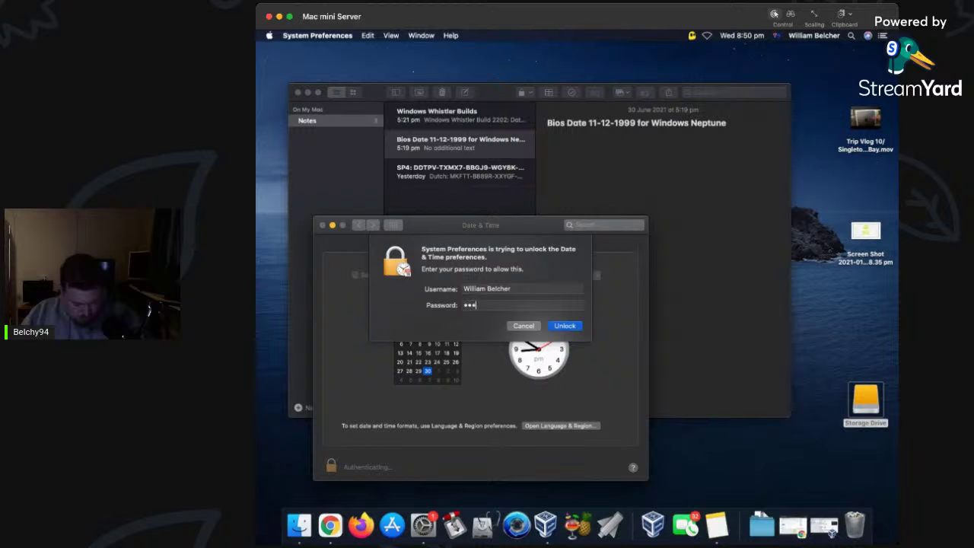
pyautogui.write('••')
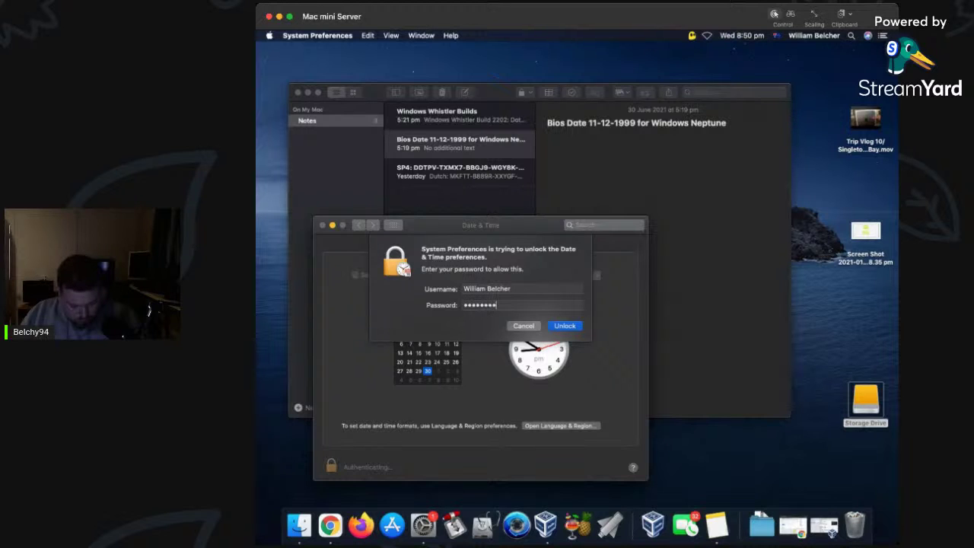
pyautogui.press('Return')
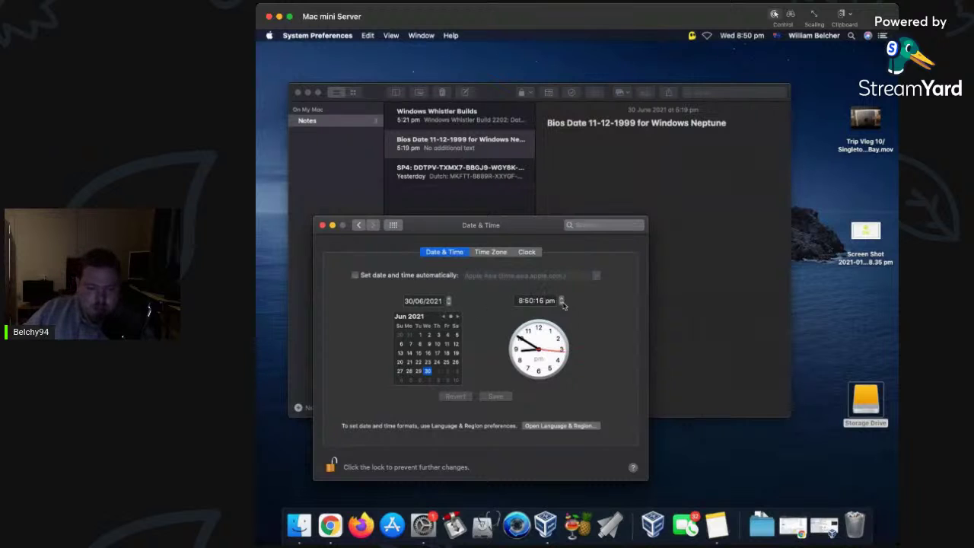
# Set the system date to 11/12/1999 and save it.
pyautogui.click(438, 303)
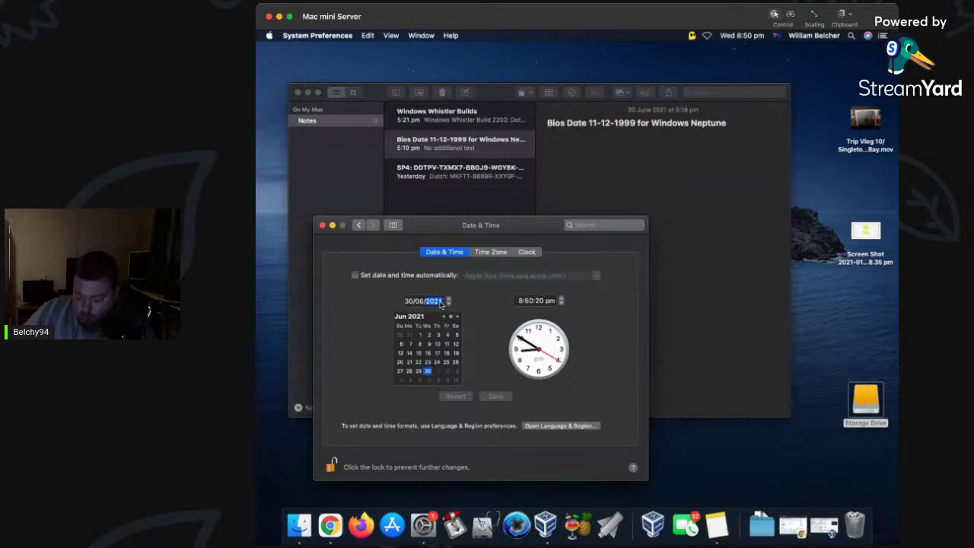
pyautogui.write('999')
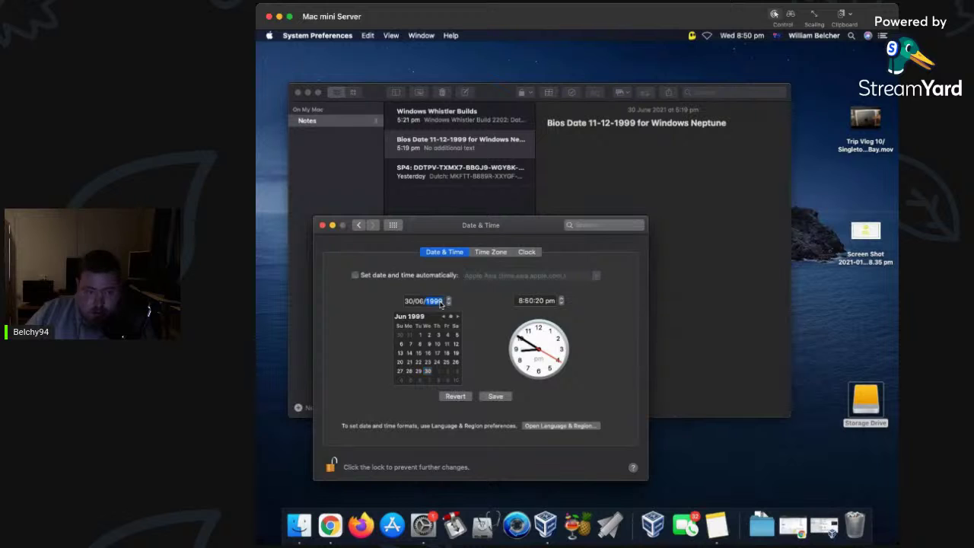
pyautogui.click(418, 302)
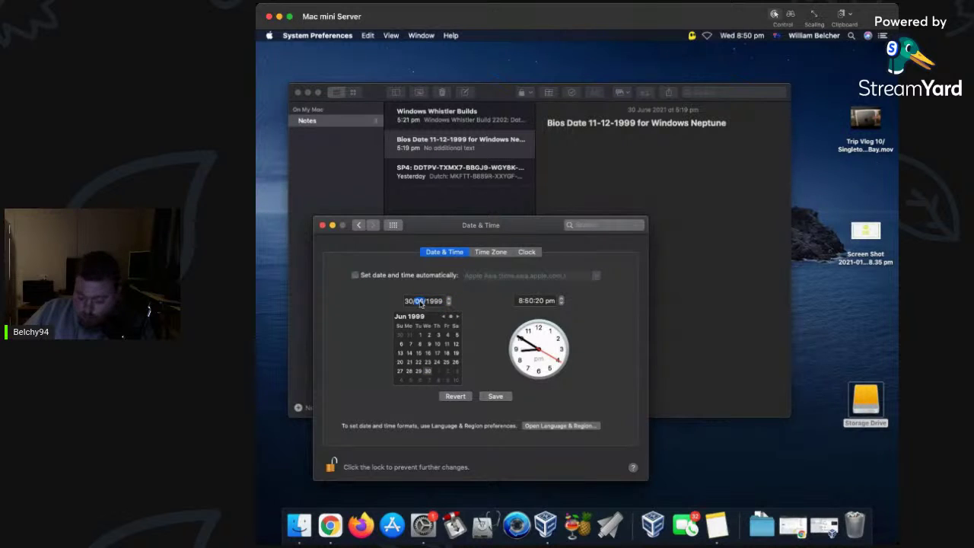
pyautogui.write('12')
pyautogui.click(407, 302)
pyautogui.write('11')
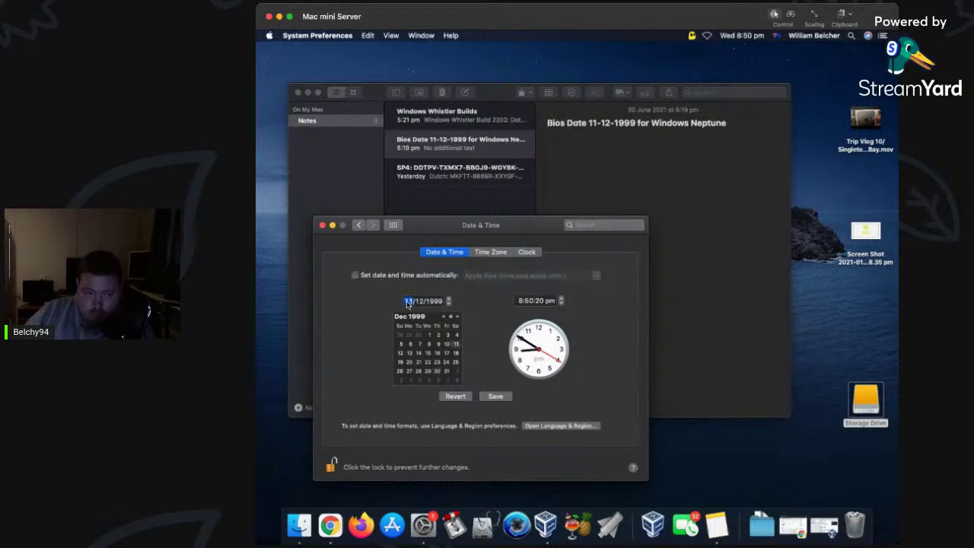
pyautogui.click(486, 398)
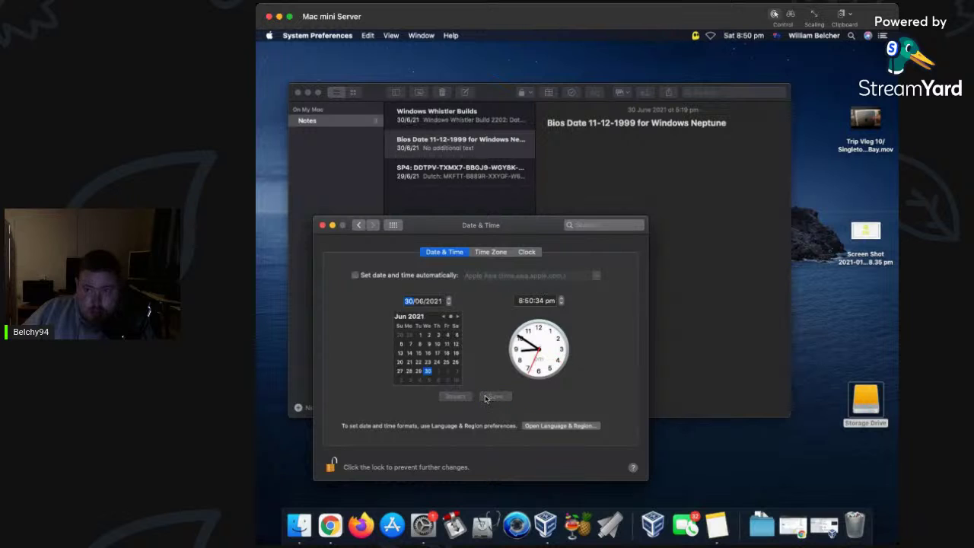
# Check the VPN status and the full system date from the menu bar.
pyautogui.click(696, 36)
pyautogui.click(752, 60)
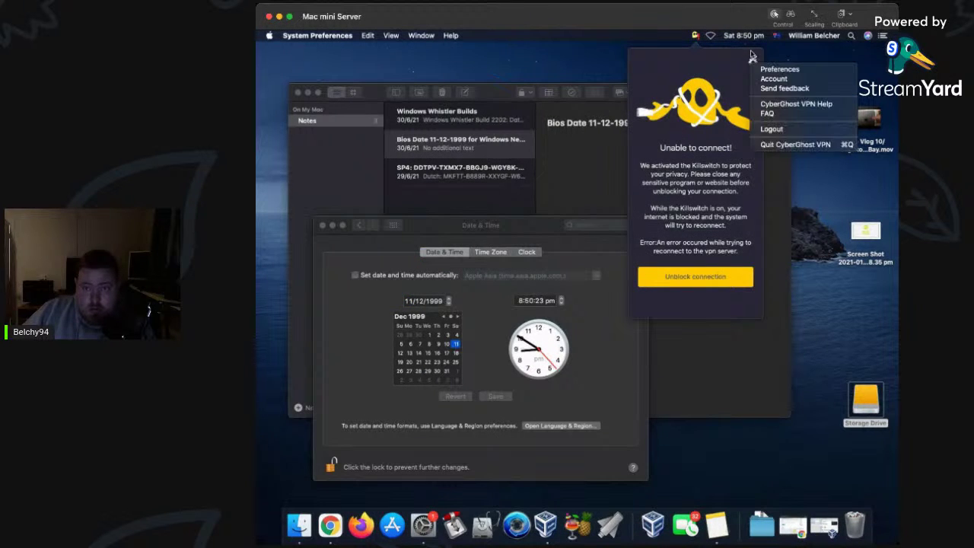
pyautogui.click(749, 52)
pyautogui.click(744, 36)
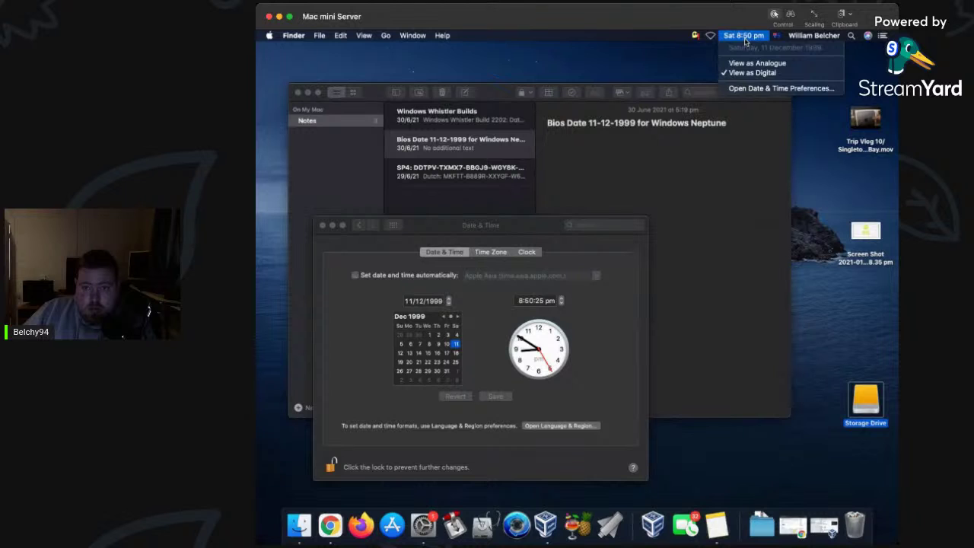
pyautogui.click(860, 84)
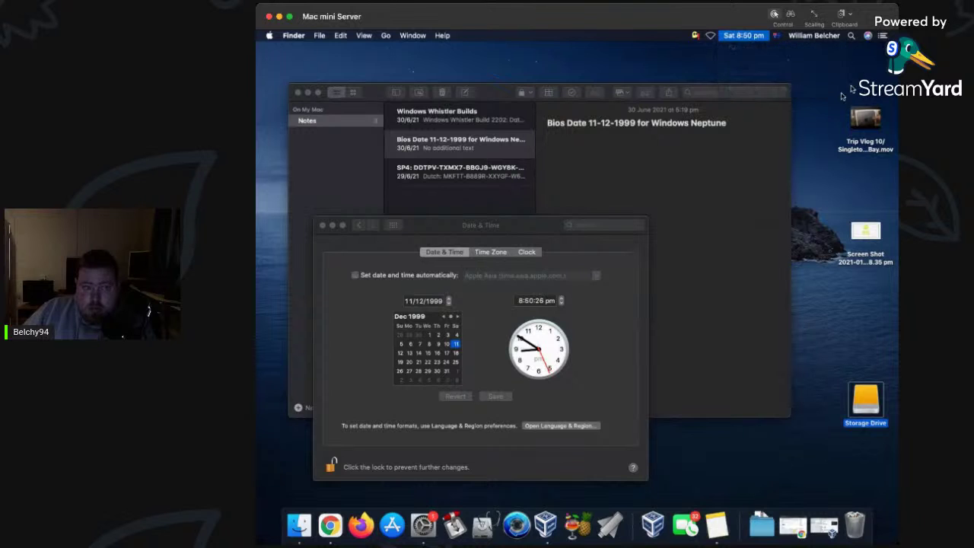
# Lock the Date & Time settings again and minimize the window.
pyautogui.click(332, 466)
pyautogui.click(332, 466)
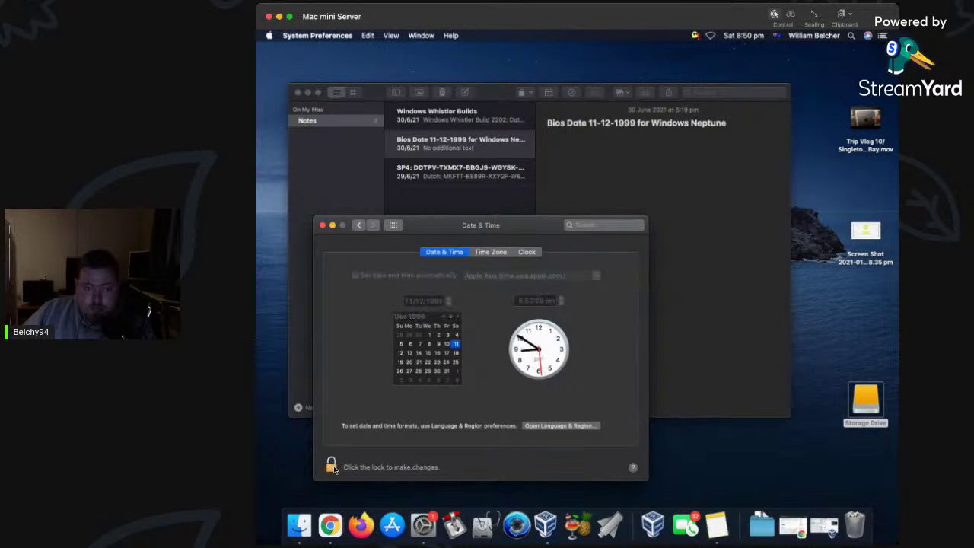
pyautogui.click(331, 226)
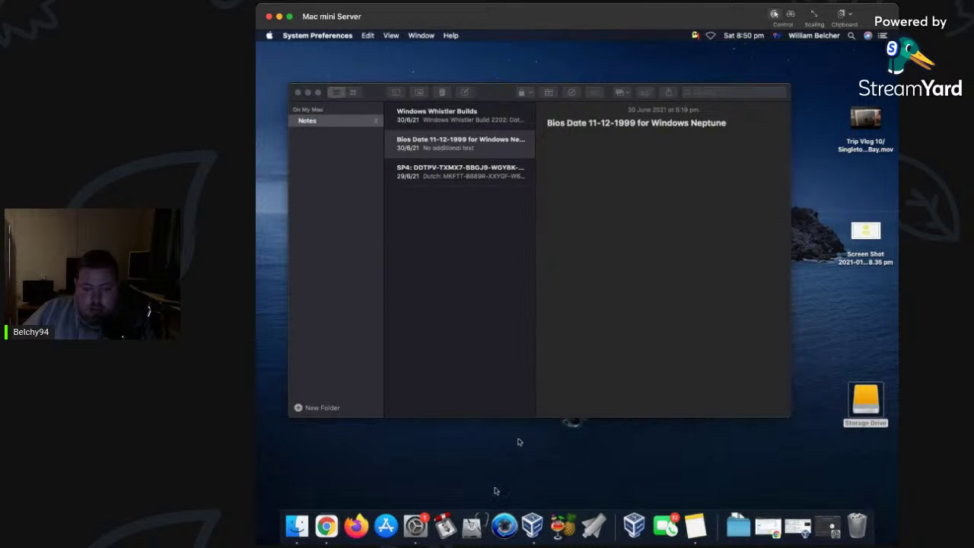
pyautogui.click(415, 525)
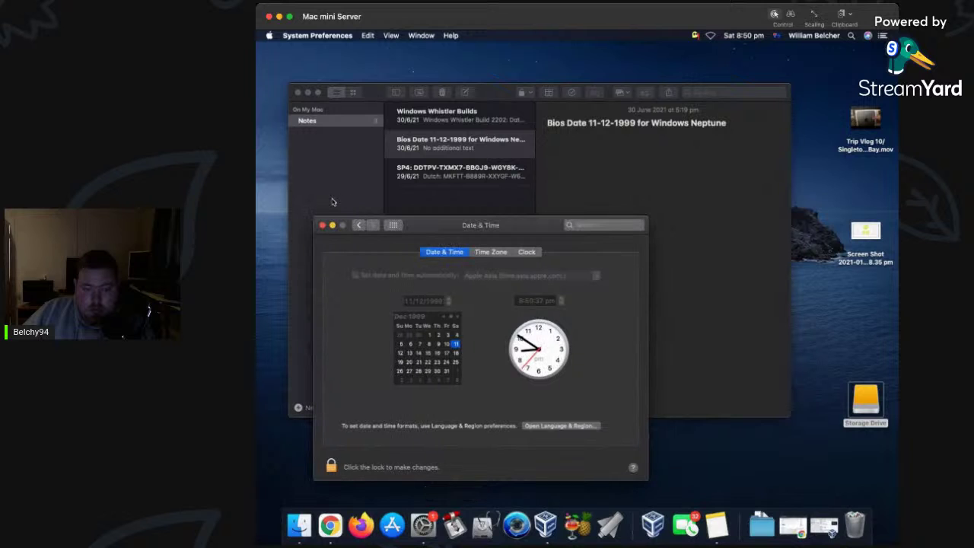
pyautogui.click(332, 225)
# Start a new virtual machine in VirtualBox named 'Windows Neptune'.
pyautogui.click(534, 537)
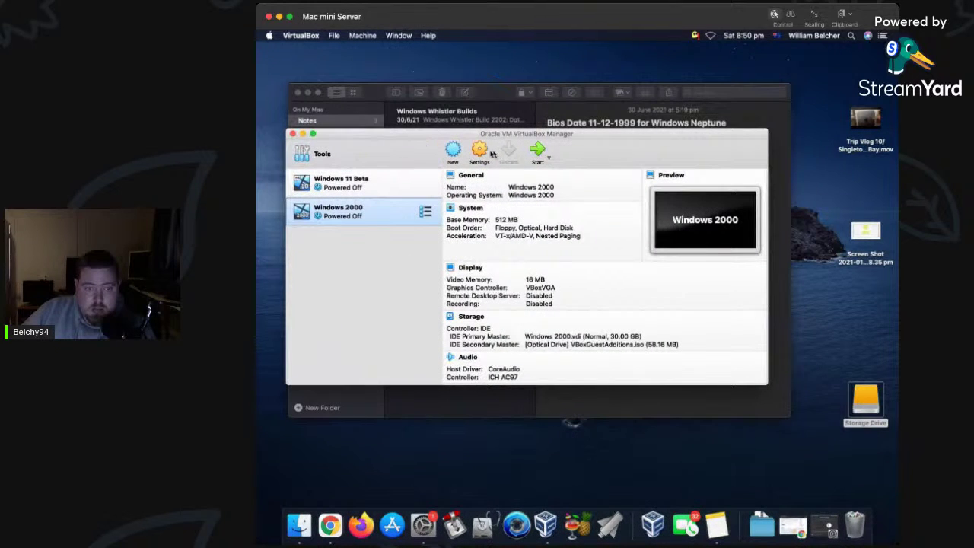
pyautogui.click(454, 151)
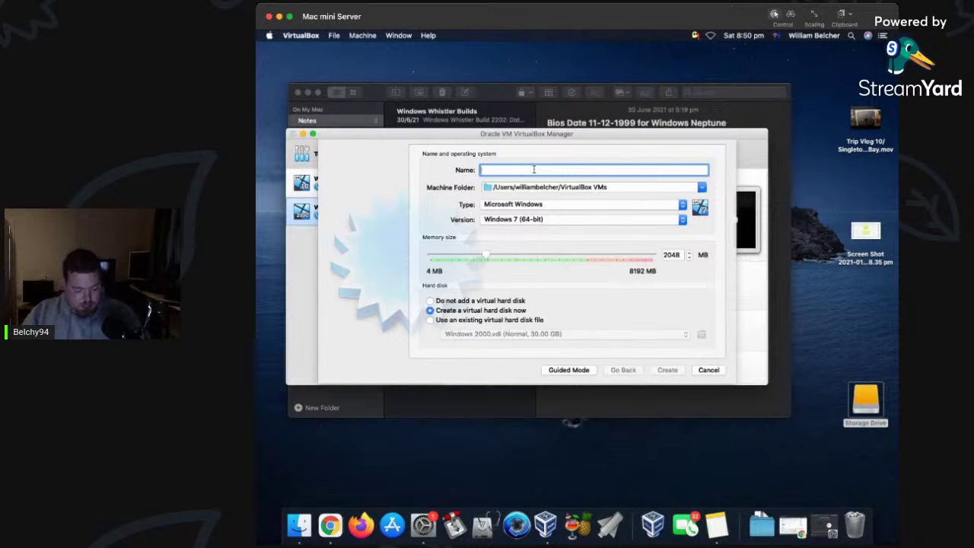
pyautogui.write('Windows ')
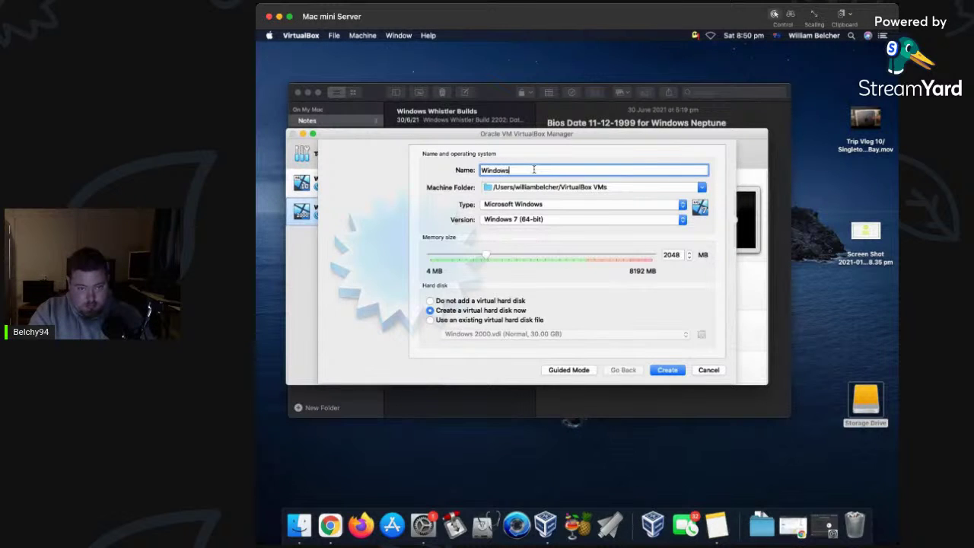
pyautogui.write('Neptune 5111')
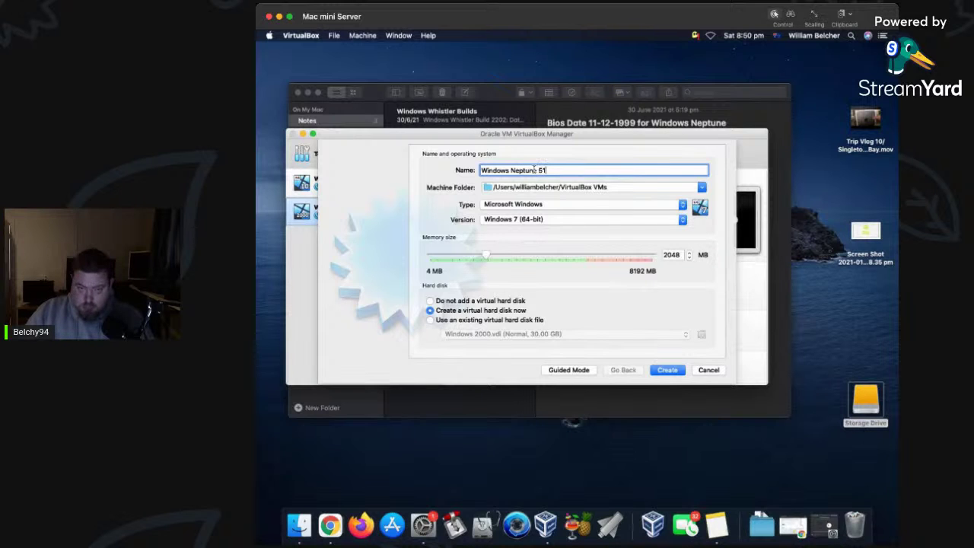
# Set the guest version to Windows 2000 and memory to 512 MB, and choose another machine folder.
pyautogui.click(681, 220)
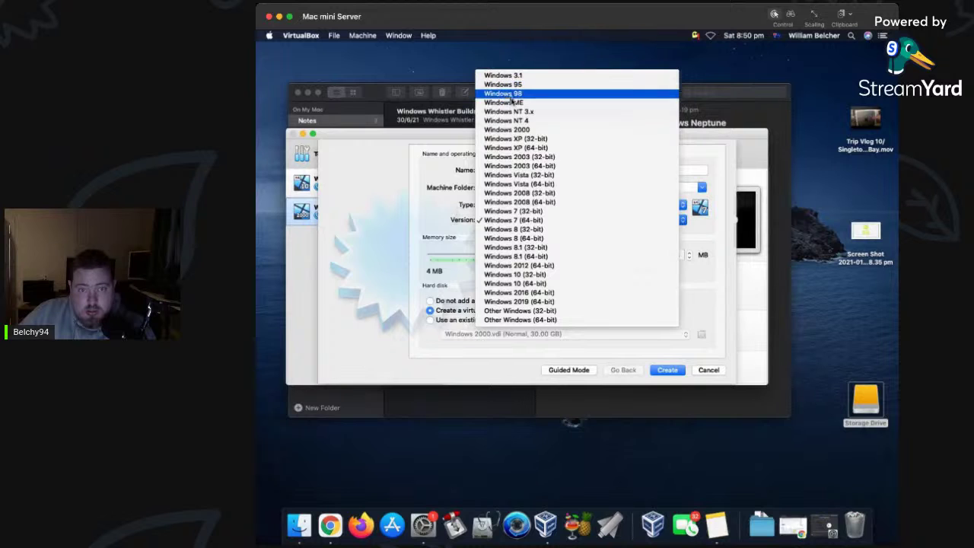
pyautogui.click(524, 131)
pyautogui.click(673, 254)
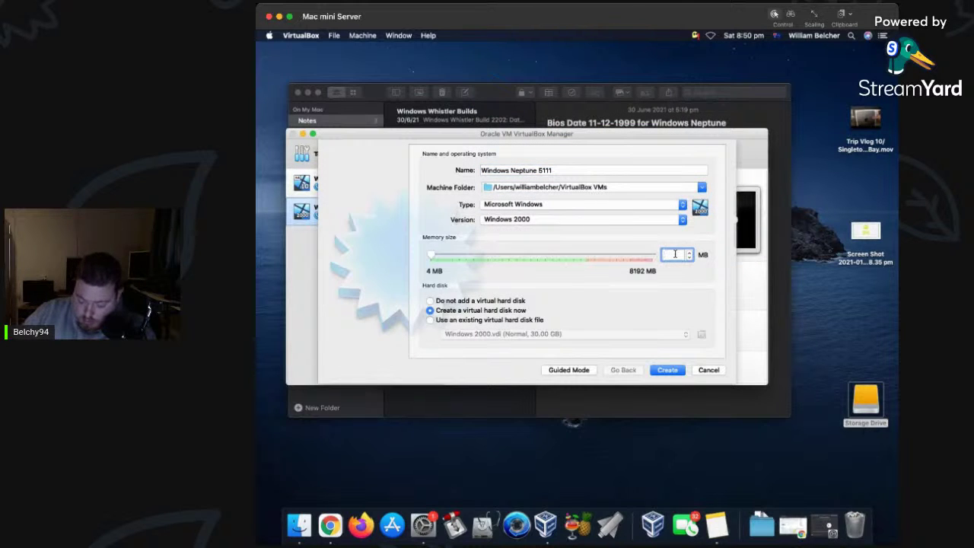
pyautogui.write('512')
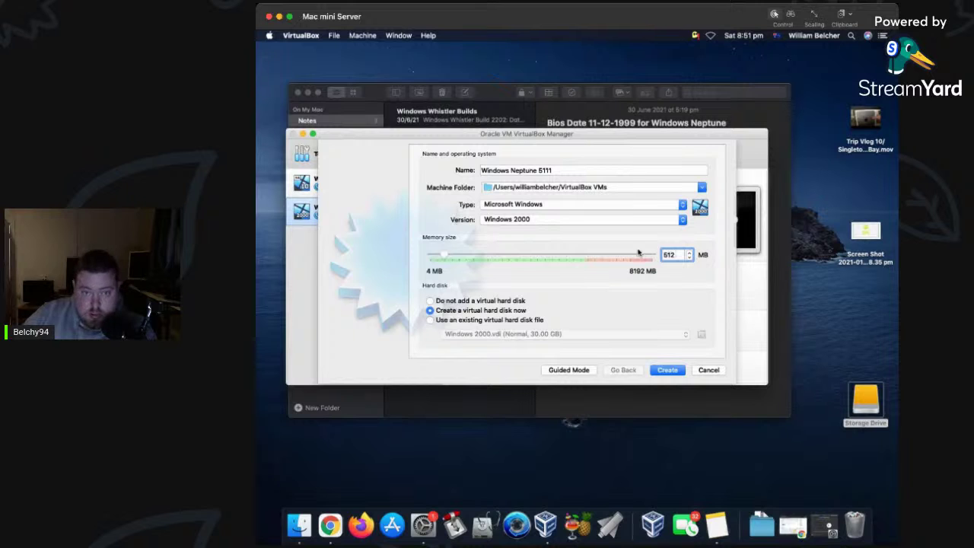
pyautogui.click(702, 187)
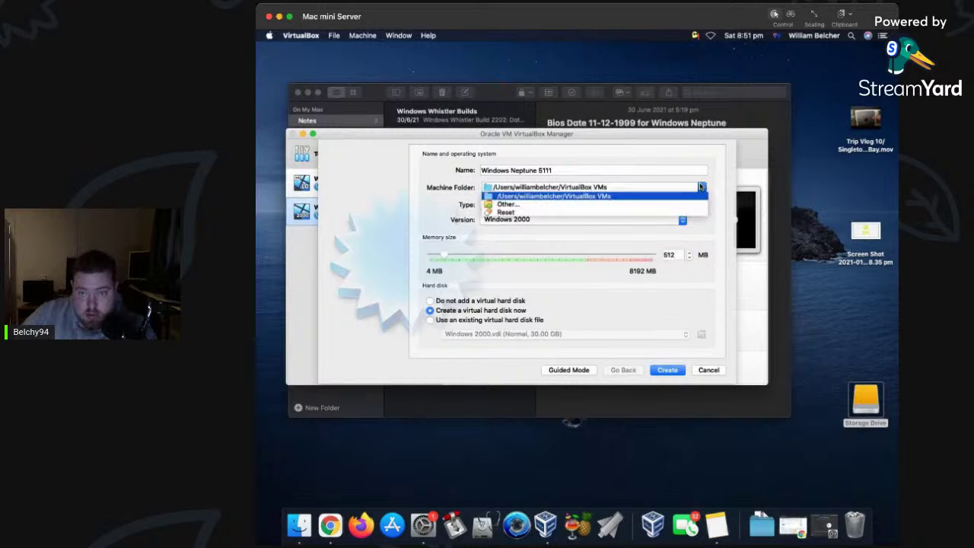
pyautogui.click(620, 205)
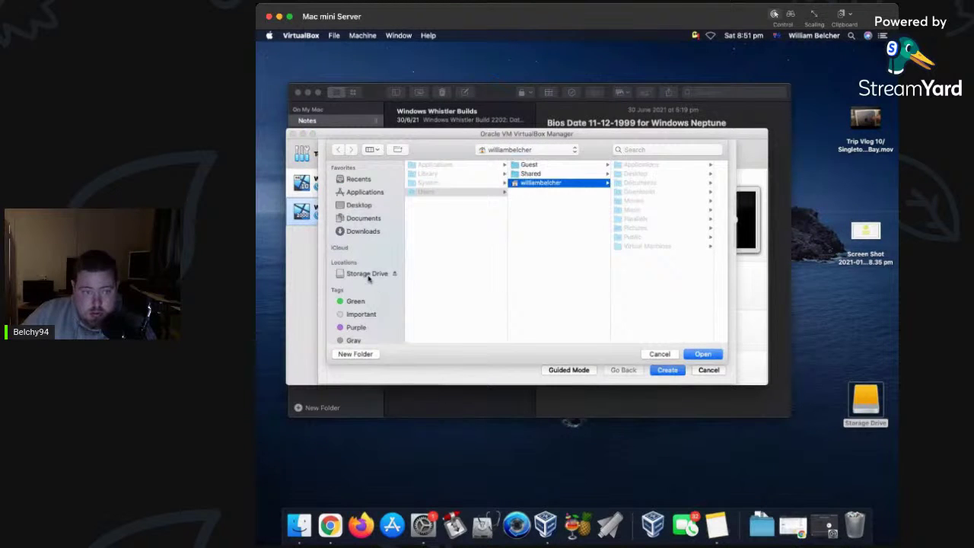
# Choose /Volumes/Storage Drive/Virtual Images as the machine folder.
pyautogui.click(369, 276)
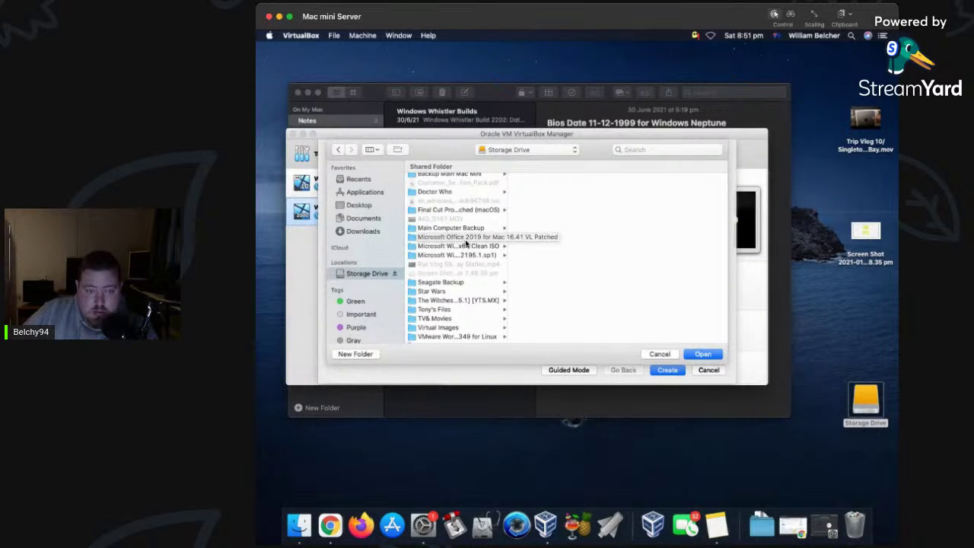
pyautogui.scroll(-1, 470, 277)
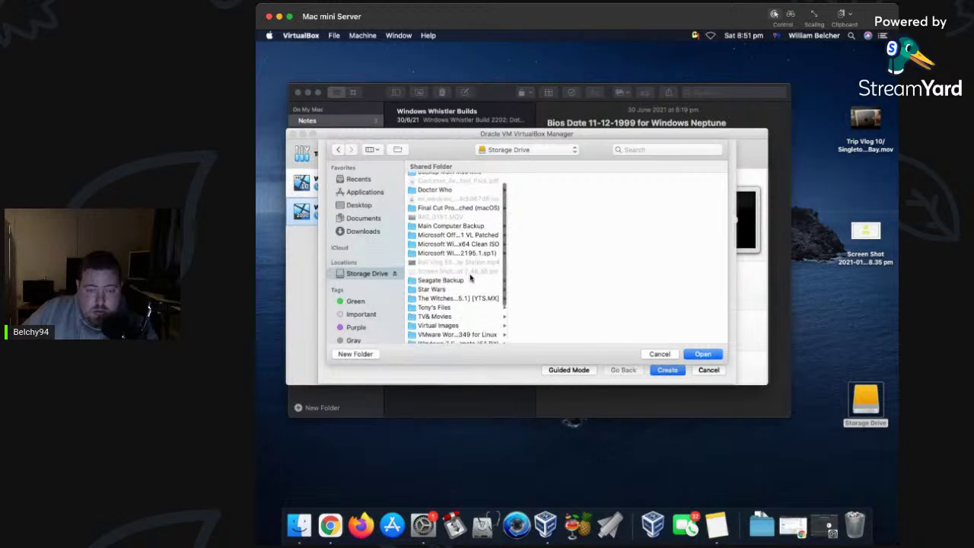
pyautogui.scroll(-2, 469, 280)
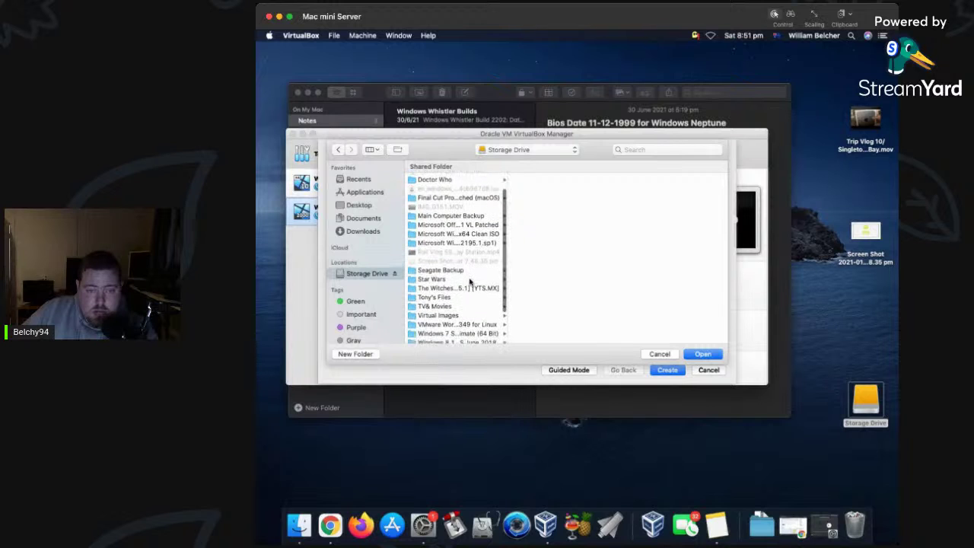
pyautogui.click(443, 307)
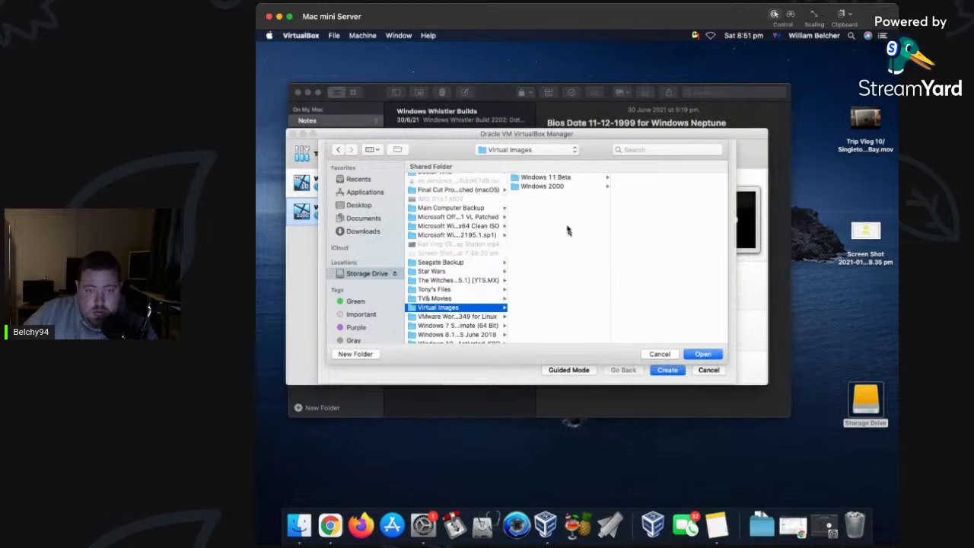
pyautogui.click(704, 355)
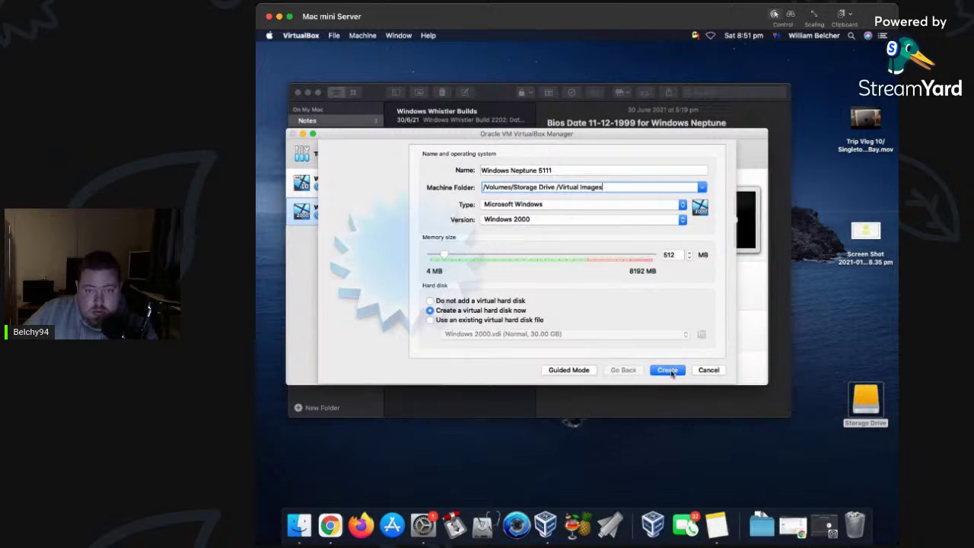
# Create Windows Neptune 5111 with a new 15 GB dynamically allocated VDI disk, then open its settings.
pyautogui.click(670, 372)
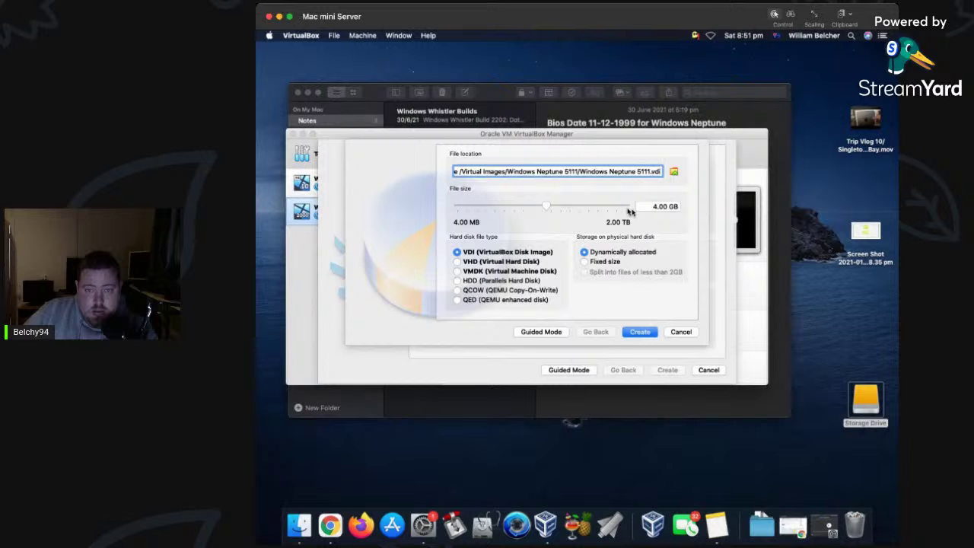
pyautogui.click(657, 207)
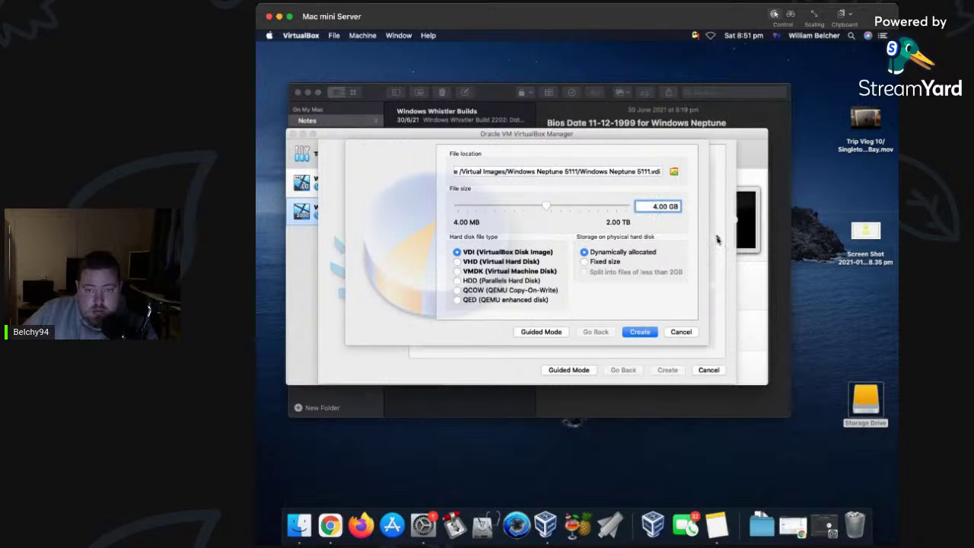
pyautogui.press('BackSpace')
pyautogui.write('1')
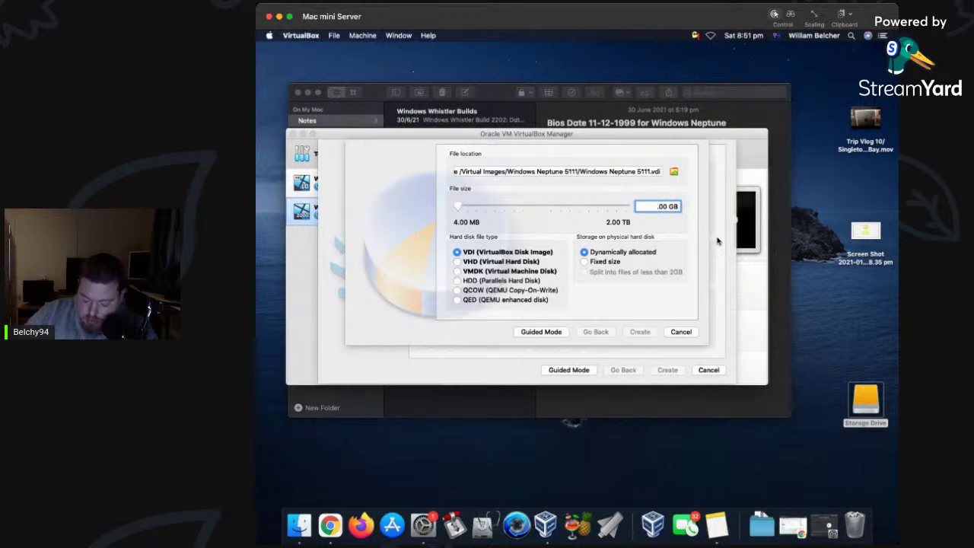
pyautogui.write('5')
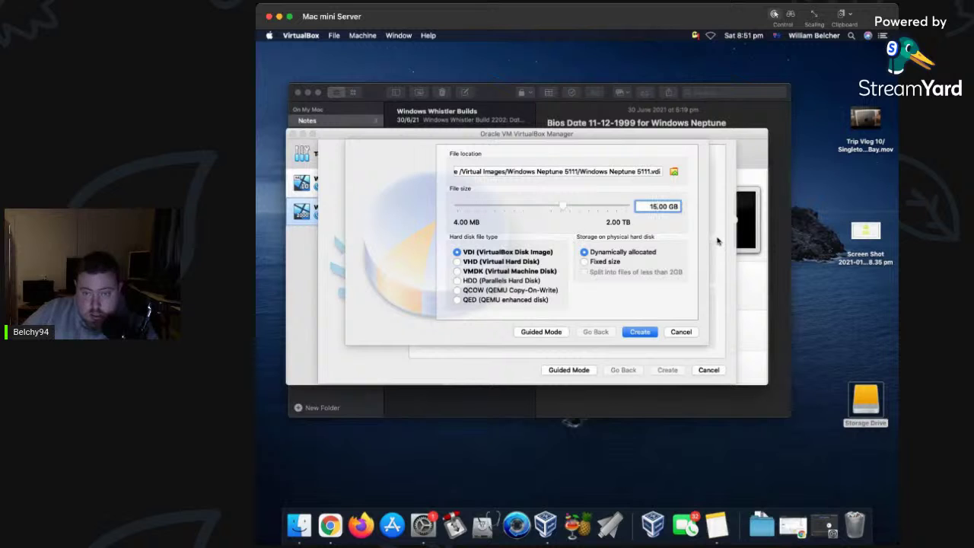
pyautogui.click(640, 332)
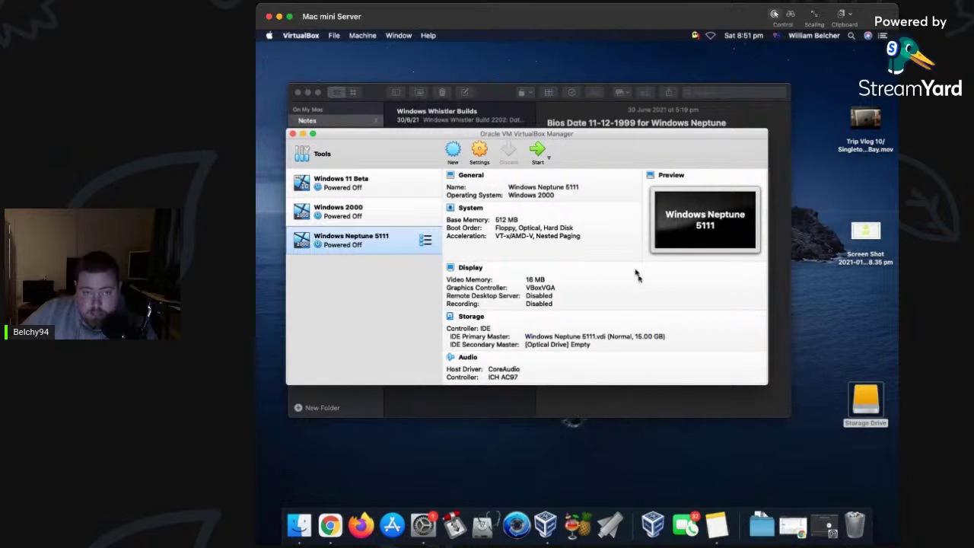
pyautogui.click(481, 151)
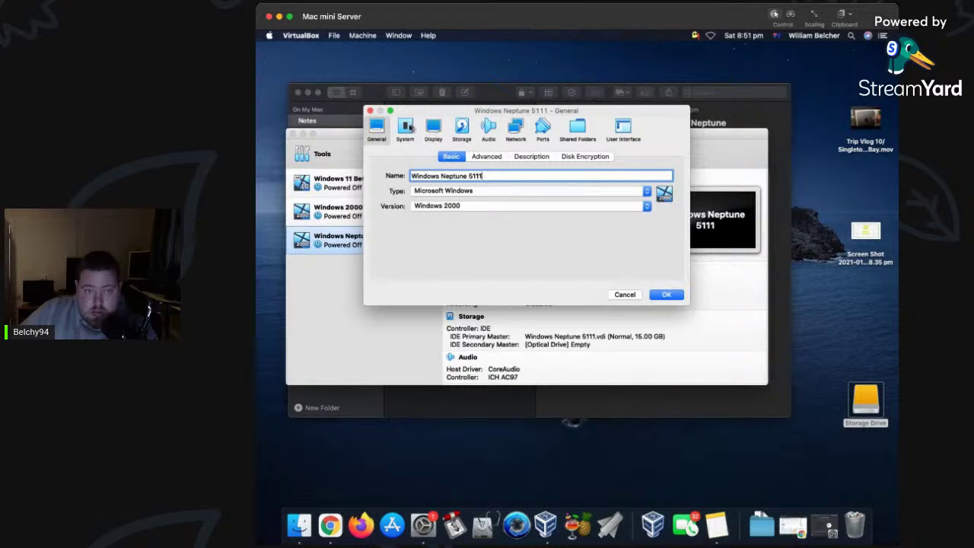
# Mount Windows Neptune Build 5111.iso from the Windows Whistler folder in the empty optical drive and save.
pyautogui.click(459, 127)
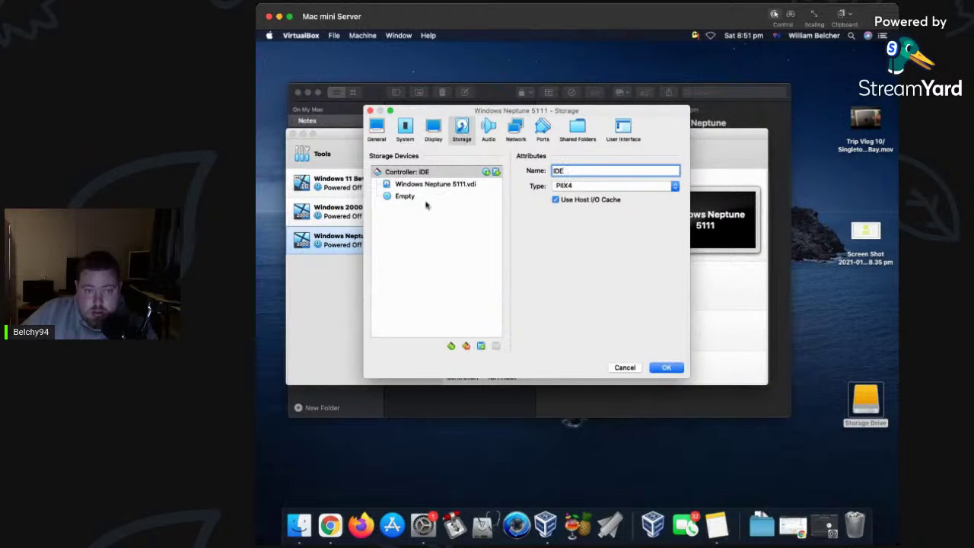
pyautogui.click(429, 198)
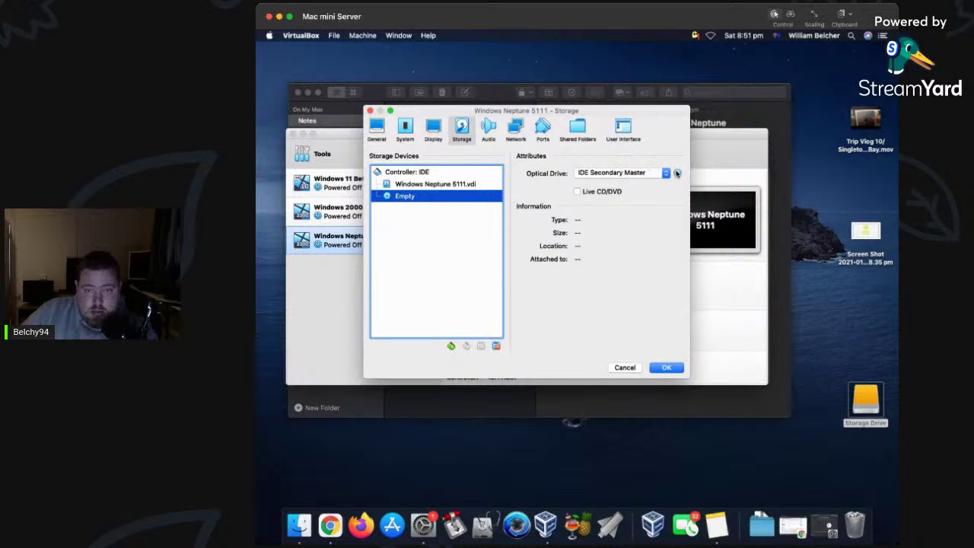
pyautogui.click(677, 173)
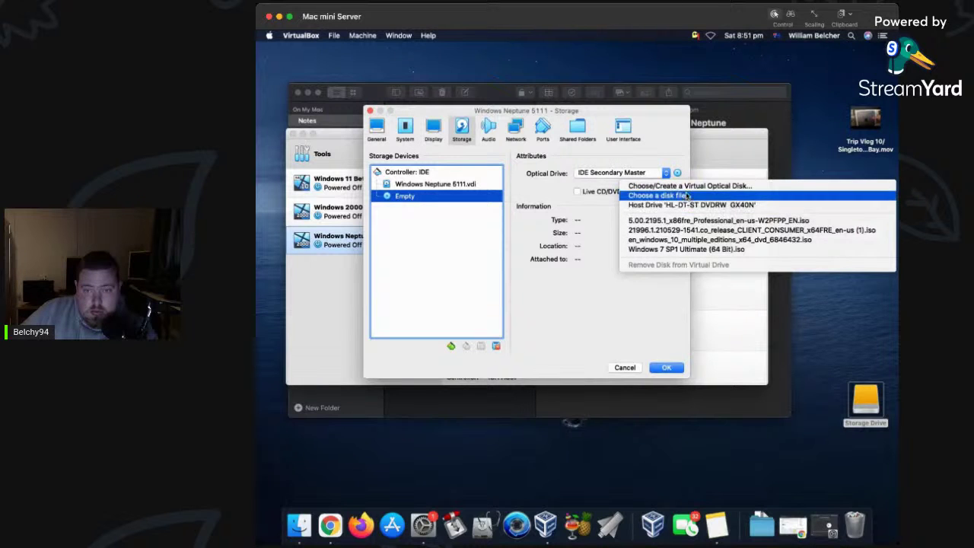
pyautogui.click(688, 187)
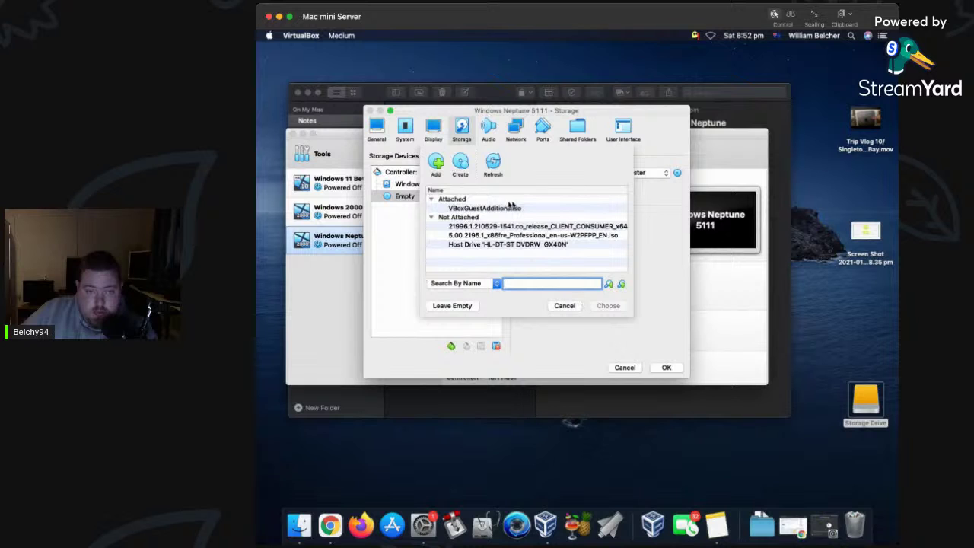
pyautogui.click(435, 162)
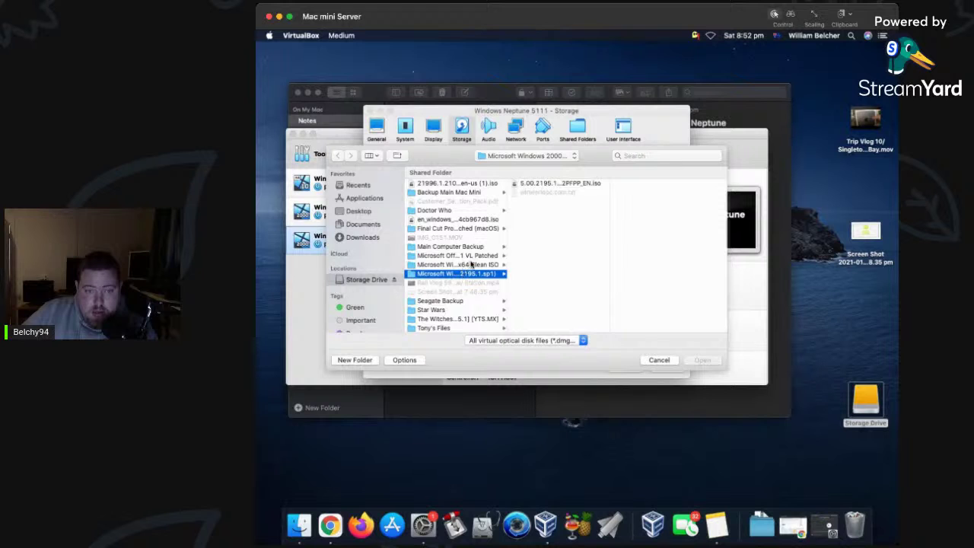
pyautogui.scroll(-5, 468, 284)
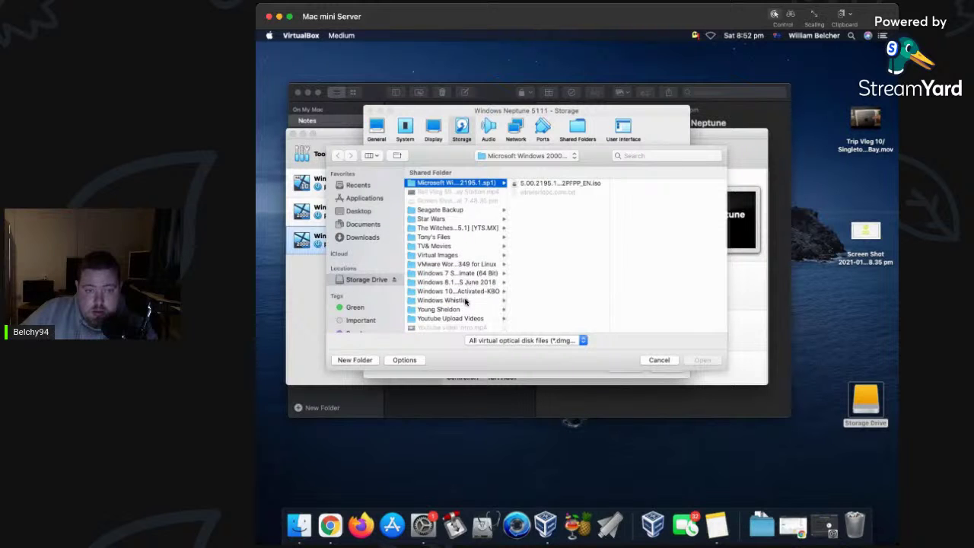
pyautogui.click(462, 303)
pyautogui.click(571, 193)
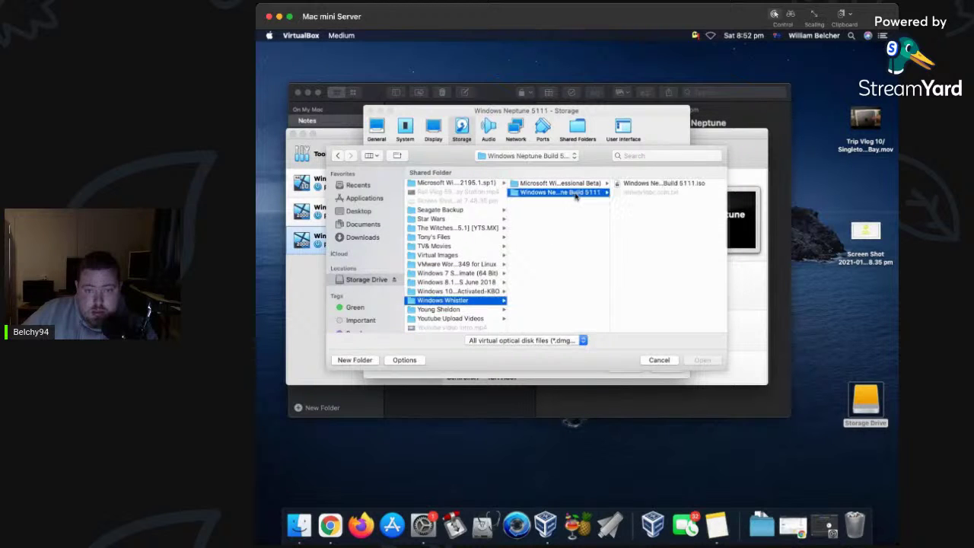
pyautogui.click(661, 184)
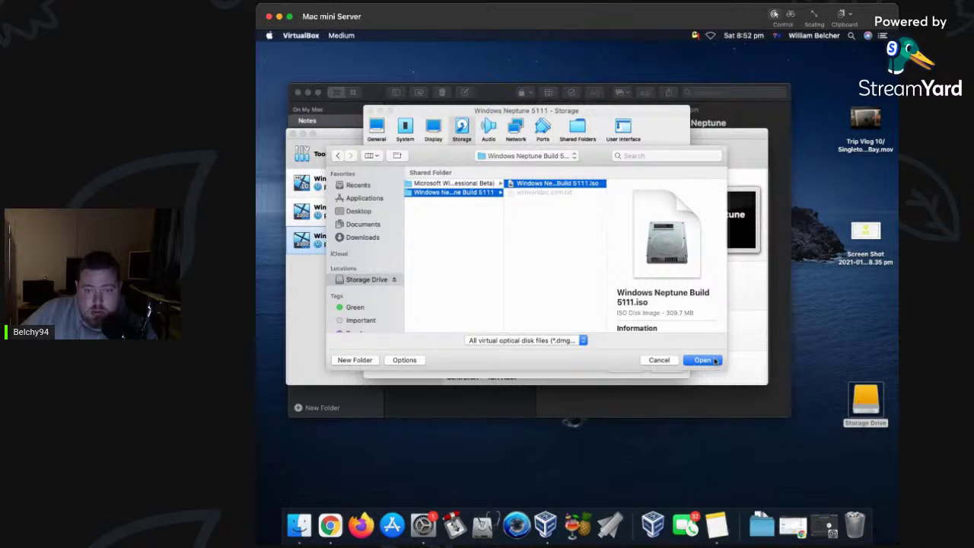
pyautogui.click(711, 361)
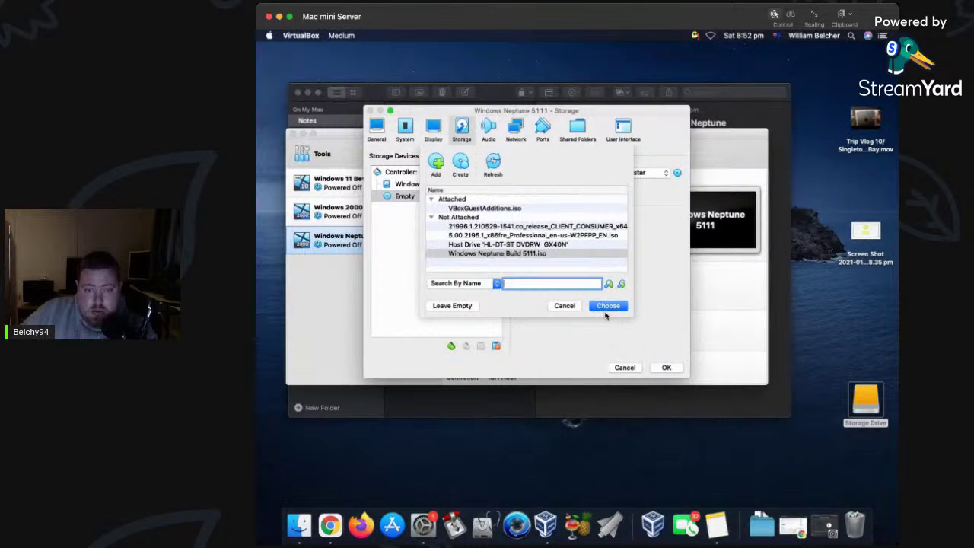
pyautogui.click(621, 308)
pyautogui.click(661, 367)
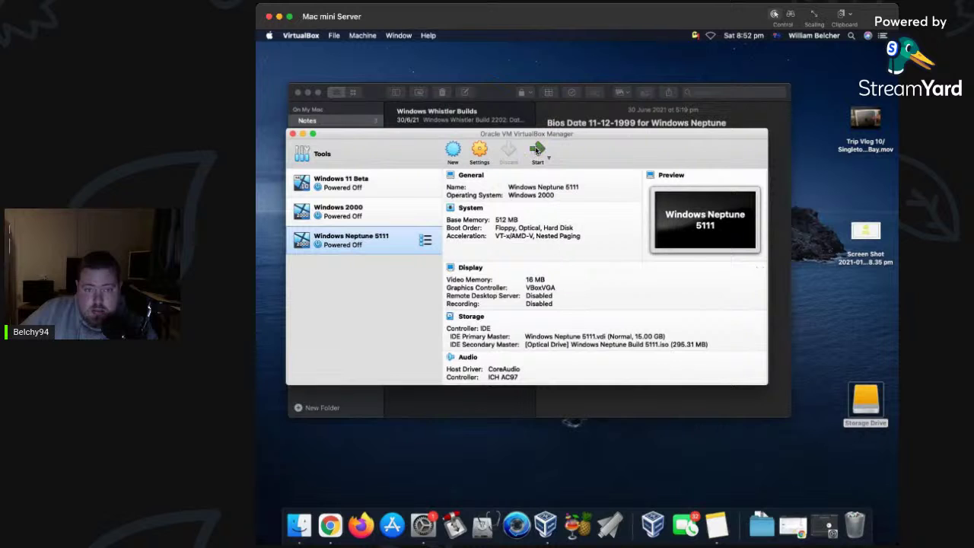
# Start Windows Neptune 5111 and dismiss the keyboard-capture and mouse-integration notices.
pyautogui.click(537, 150)
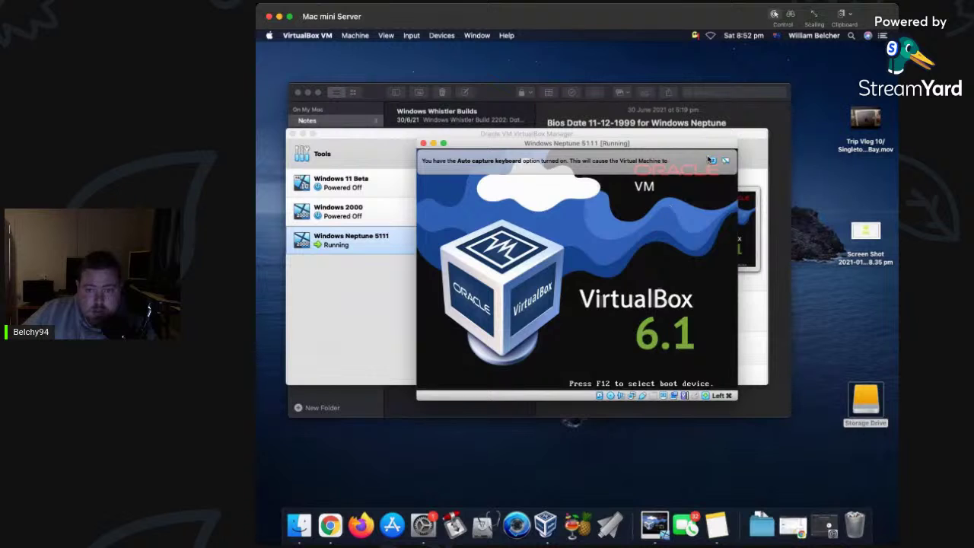
pyautogui.click(753, 160)
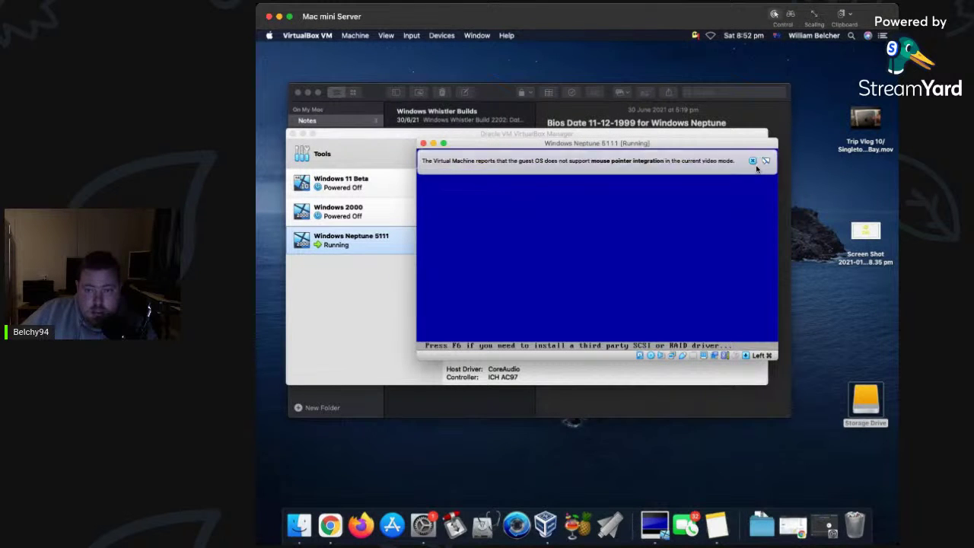
pyautogui.click(753, 161)
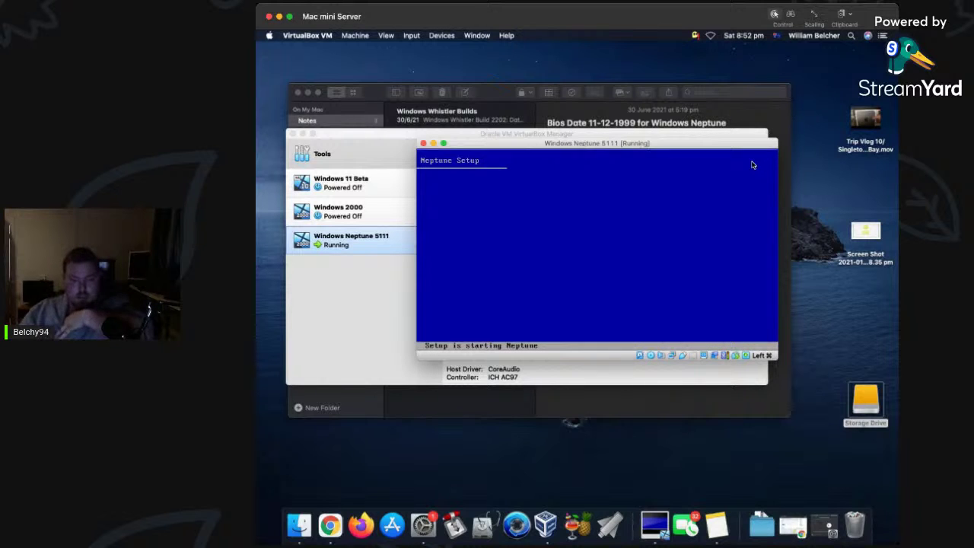
pyautogui.click(753, 162)
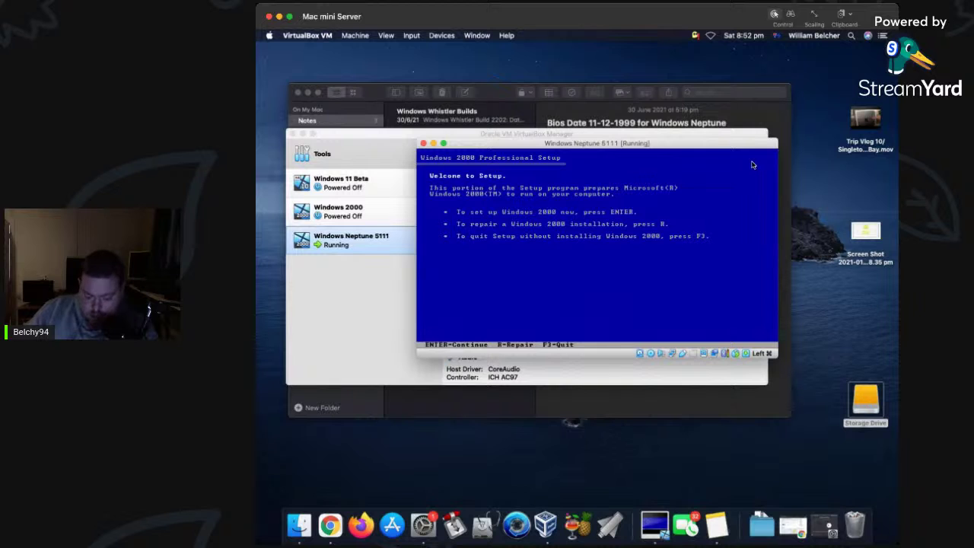
# Accept the licence, create a 15351 MB partition, and choose to format it as NTFS.
pyautogui.press('Return')
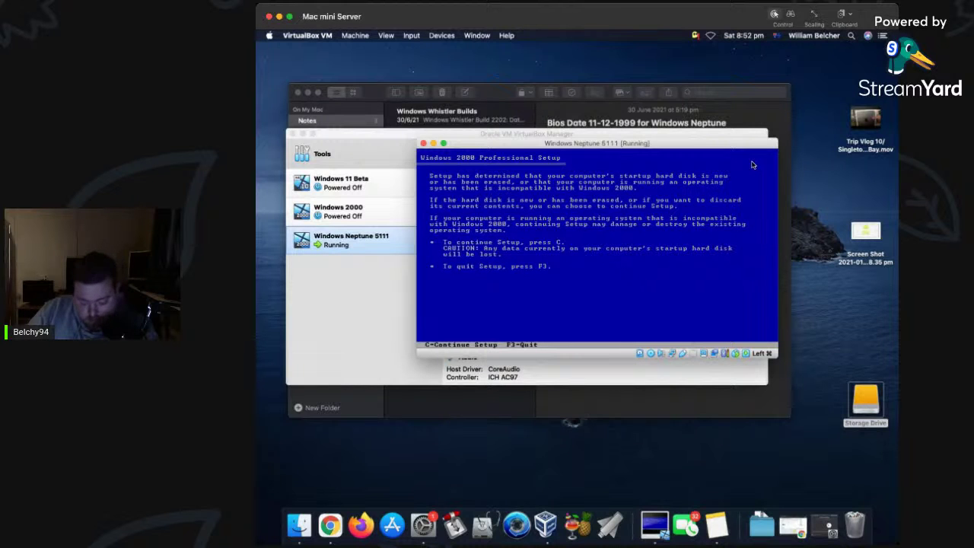
pyautogui.press('c')
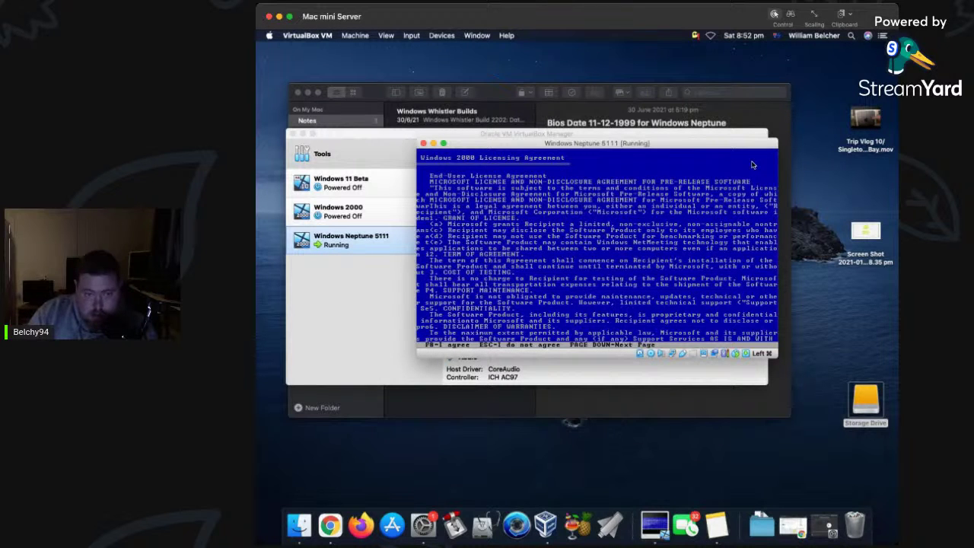
pyautogui.press('F8')
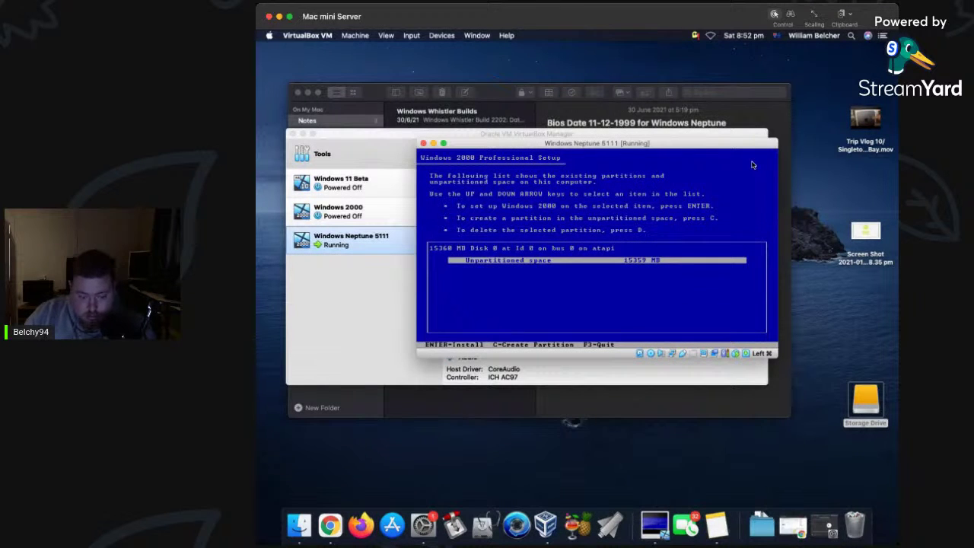
pyautogui.press('c')
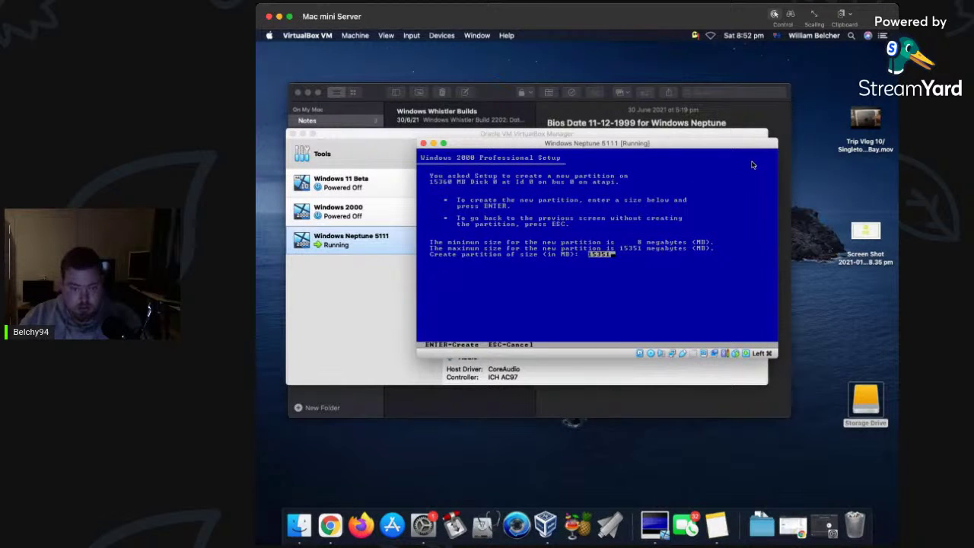
pyautogui.press('Return')
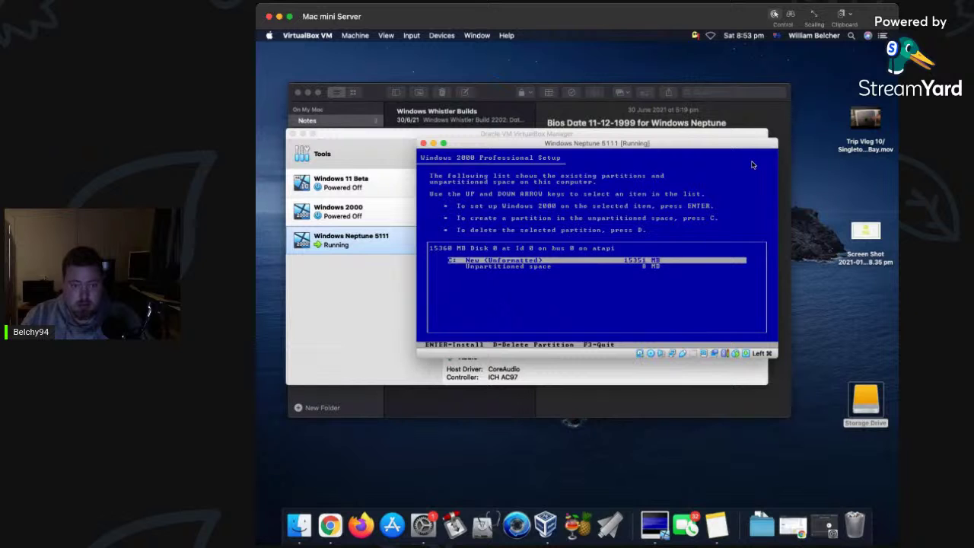
pyautogui.press('Return')
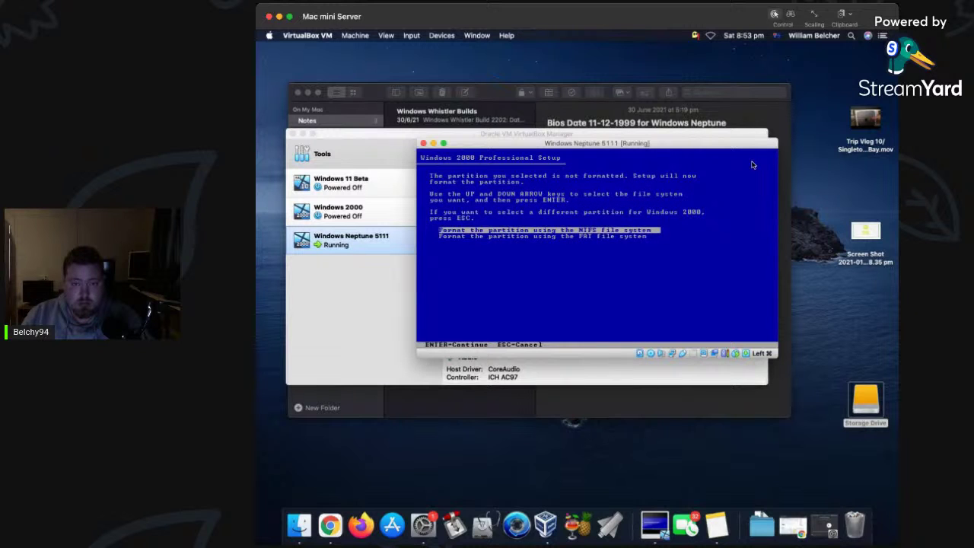
pyautogui.press('Return')
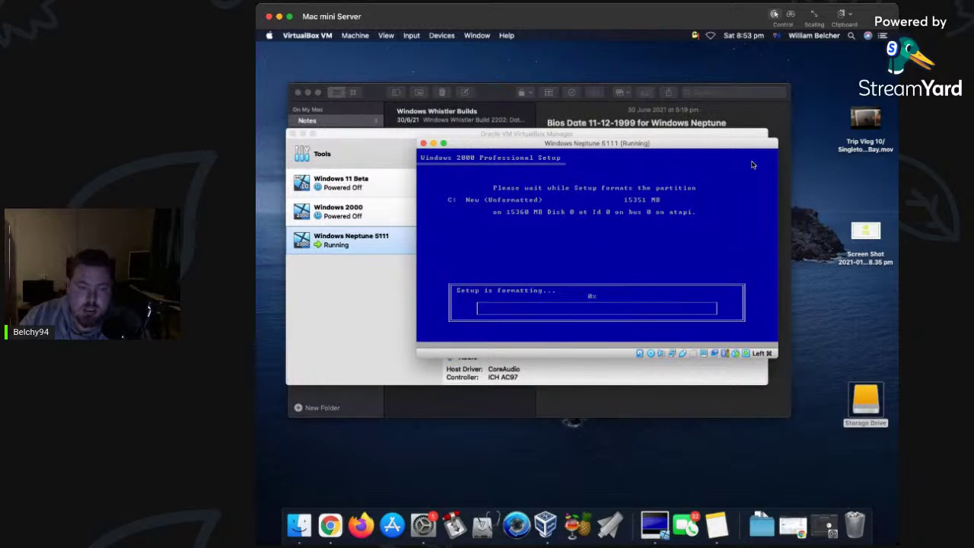
# Bring the VM window forward during file copying, then restart at the reboot countdown.
pyautogui.click(257, 287)
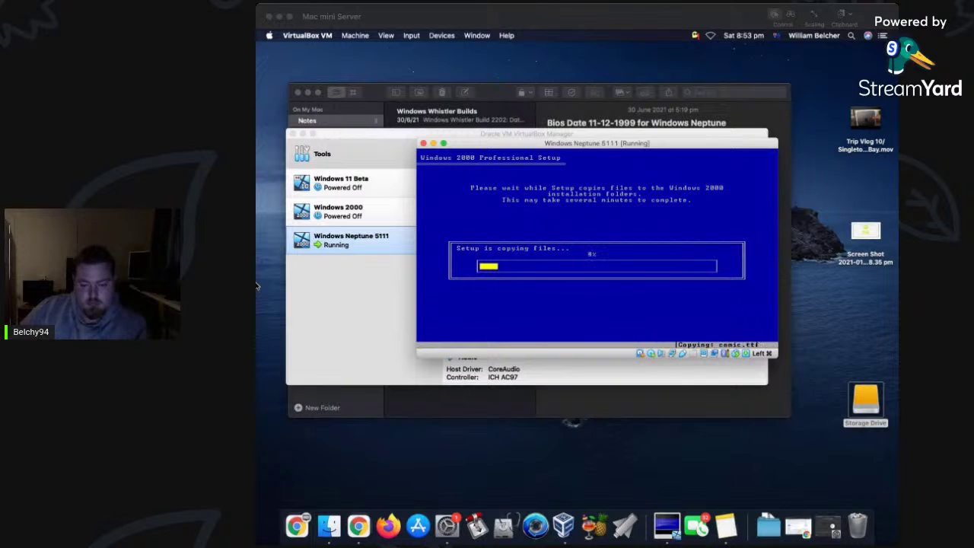
pyautogui.click(256, 286)
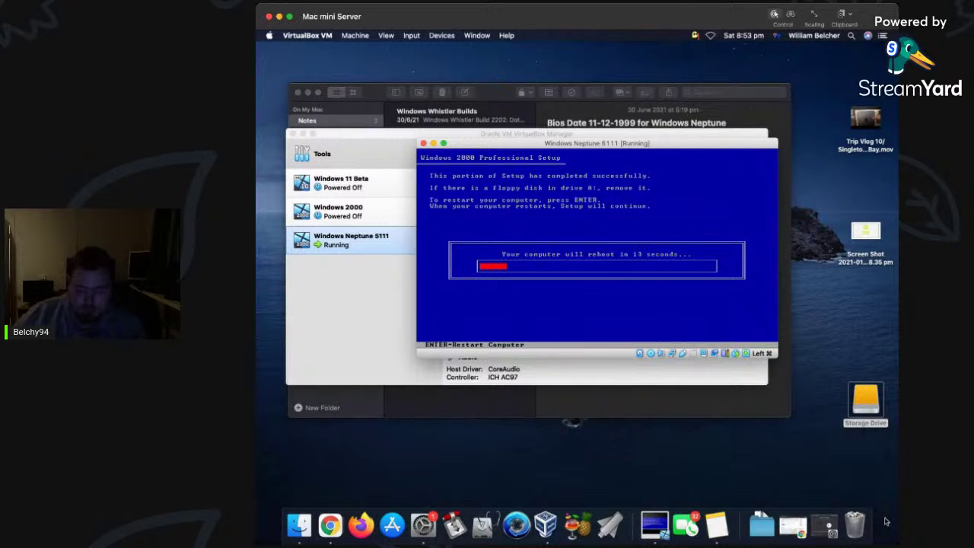
pyautogui.press('Return')
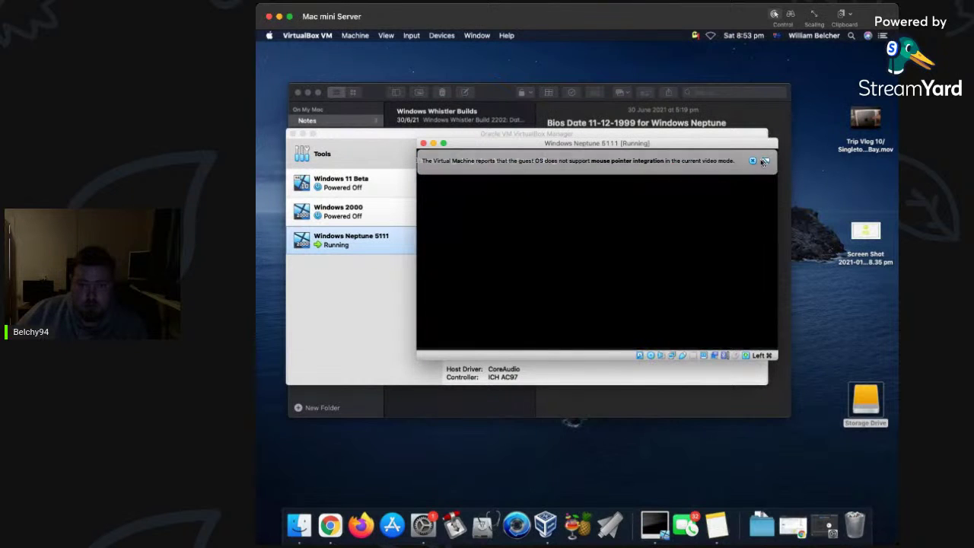
# Dismiss the mouse-integration notices while the VM boots into Neptune Setup.
pyautogui.click(752, 161)
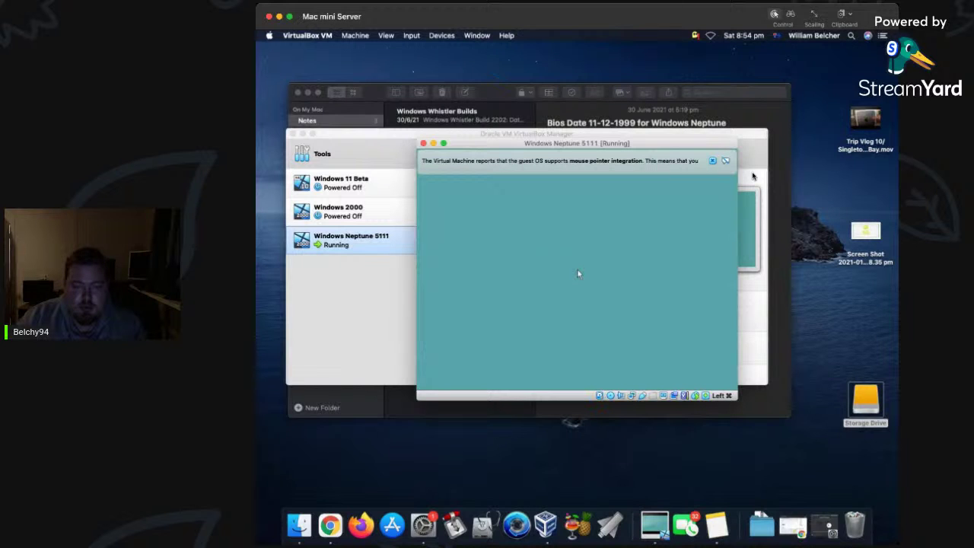
pyautogui.click(713, 161)
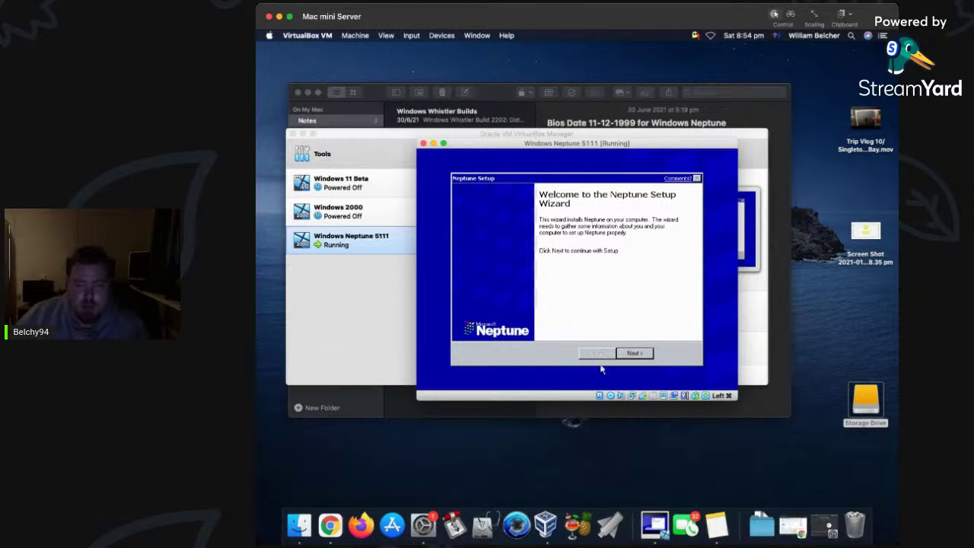
# Advance past the Welcome page and dismiss the notice while devices install.
pyautogui.click(644, 355)
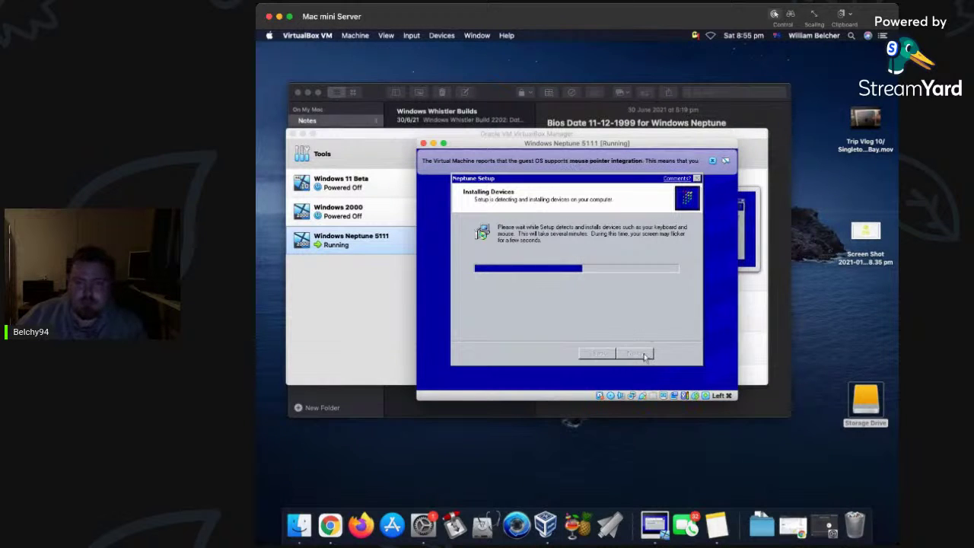
pyautogui.click(712, 162)
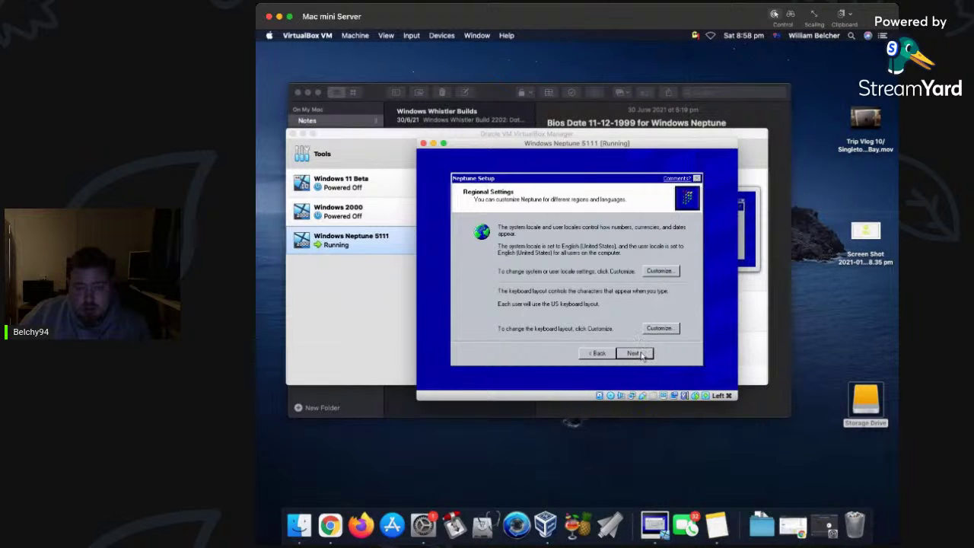
# Accept the regional settings, enter the owner's name and organization 'Youtube', and continue.
pyautogui.click(638, 354)
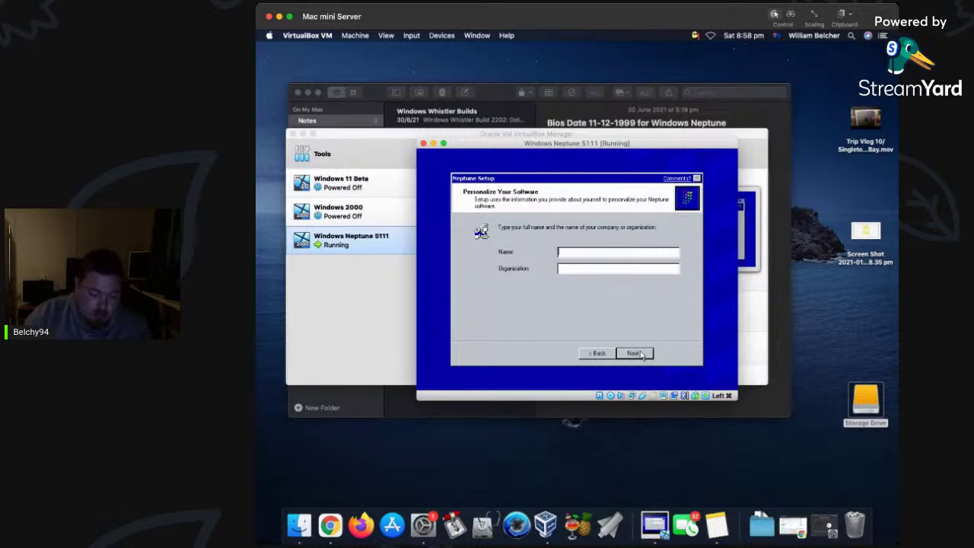
pyautogui.write('B')
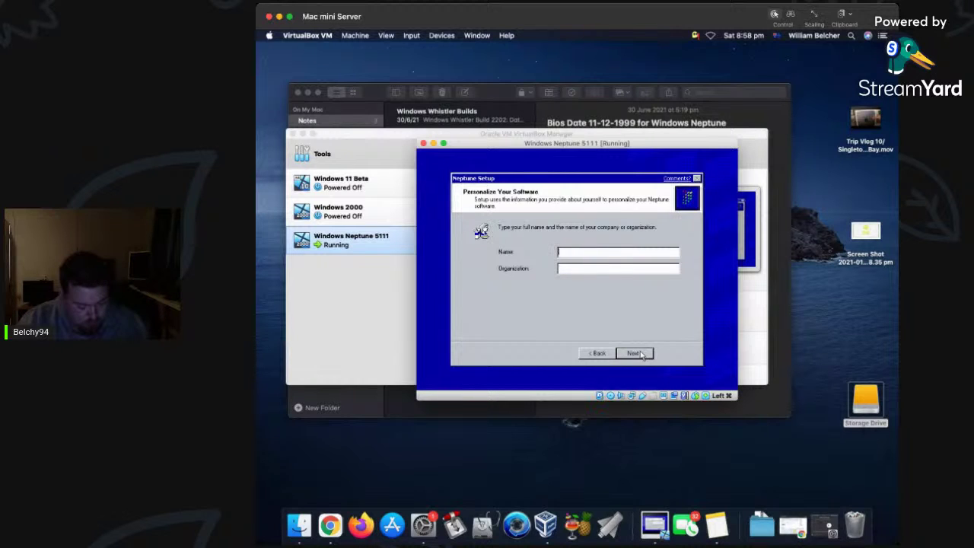
pyautogui.write('elch')
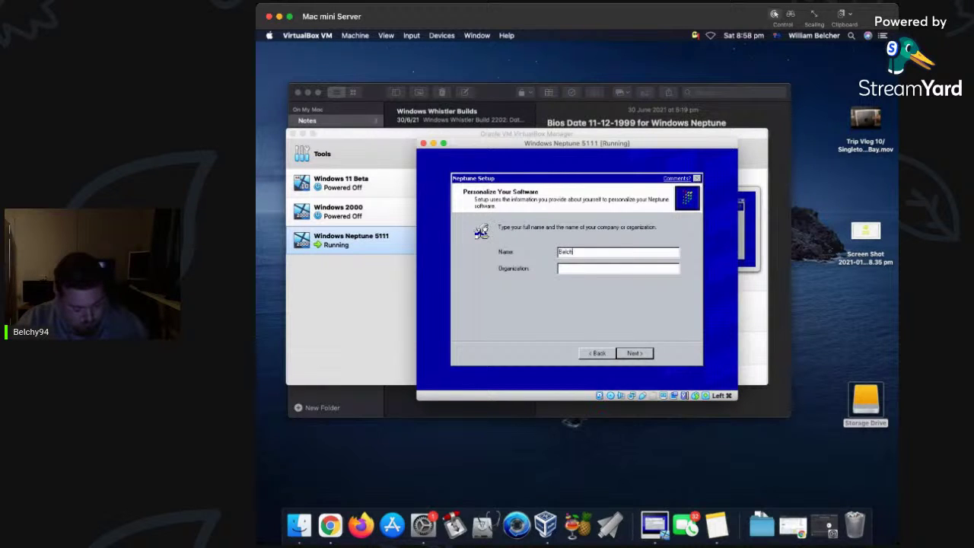
pyautogui.write('y94')
pyautogui.click(619, 267)
pyautogui.write('You')
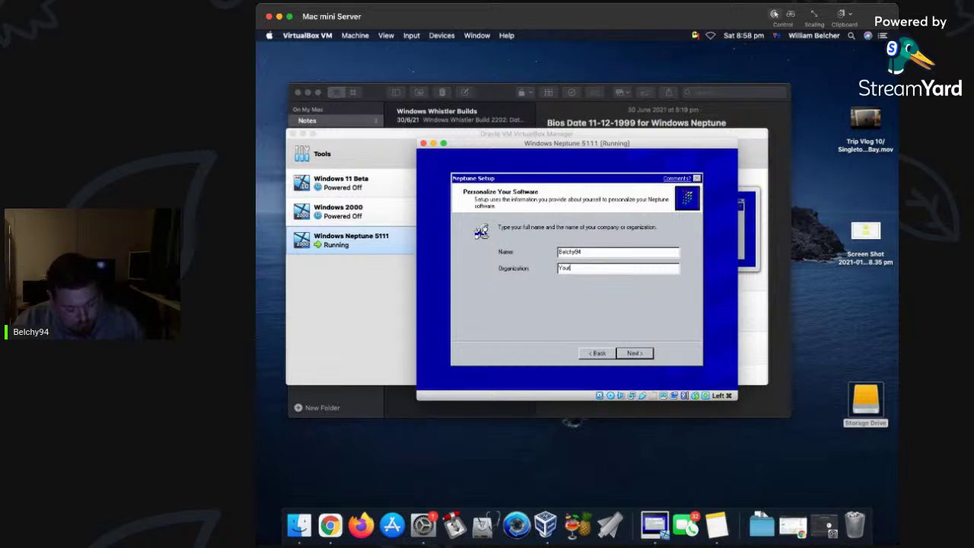
pyautogui.write('tube')
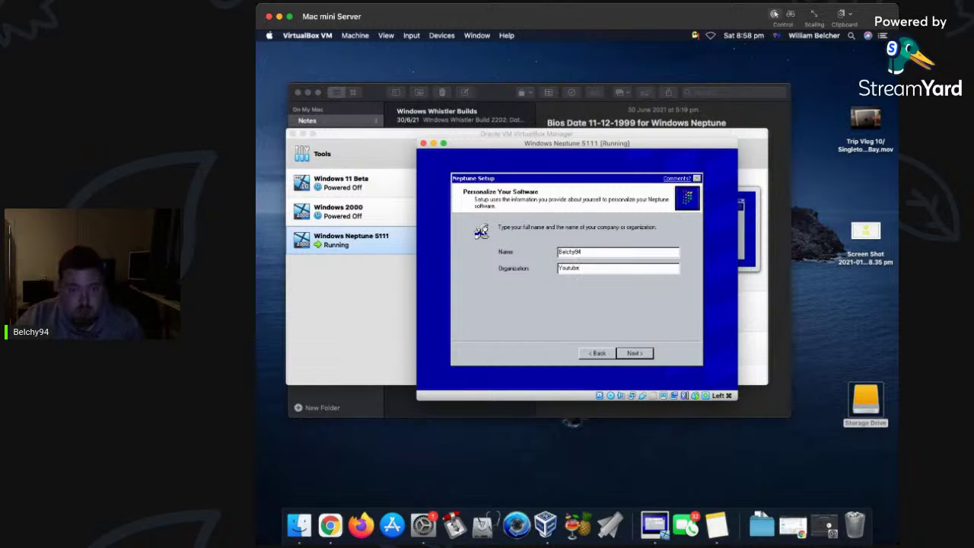
pyautogui.click(639, 353)
# Dismiss the missing computer name error, enter a computer name, and continue to Date and Time.
pyautogui.click(635, 353)
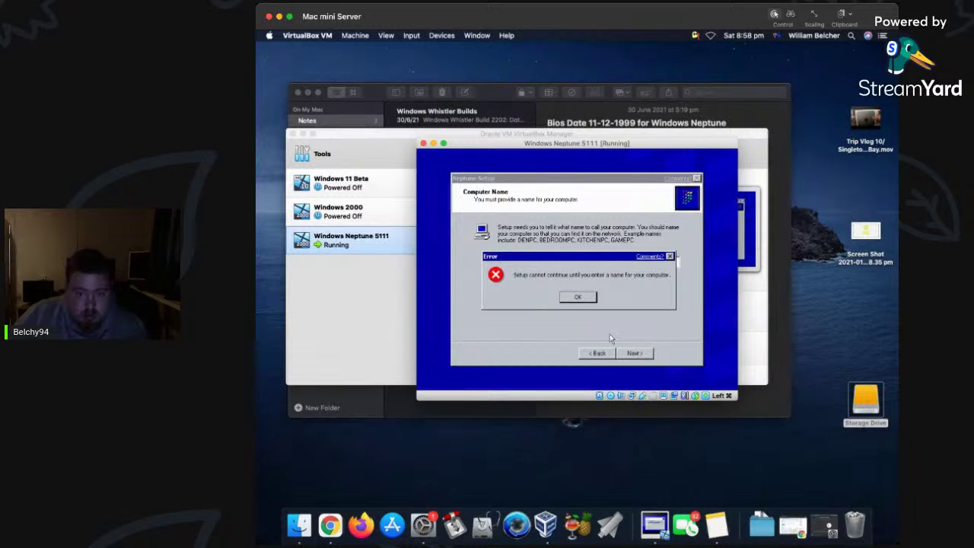
pyautogui.click(577, 295)
pyautogui.write('BELCHY94')
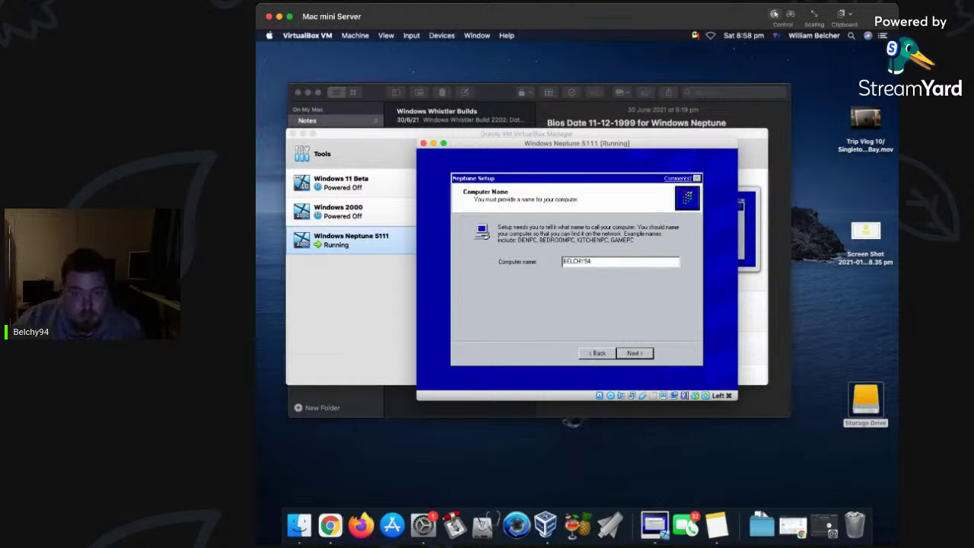
pyautogui.click(643, 353)
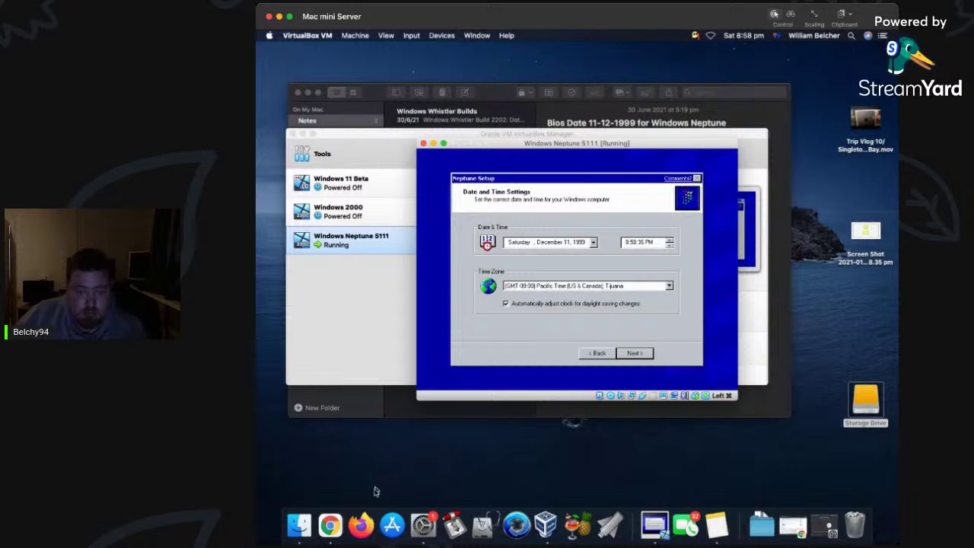
# Quit Chrome on the host and set the VM's time zone to (GMT+10:00) Canberra, Melbourne, Sydney.
pyautogui.rightClick(337, 522)
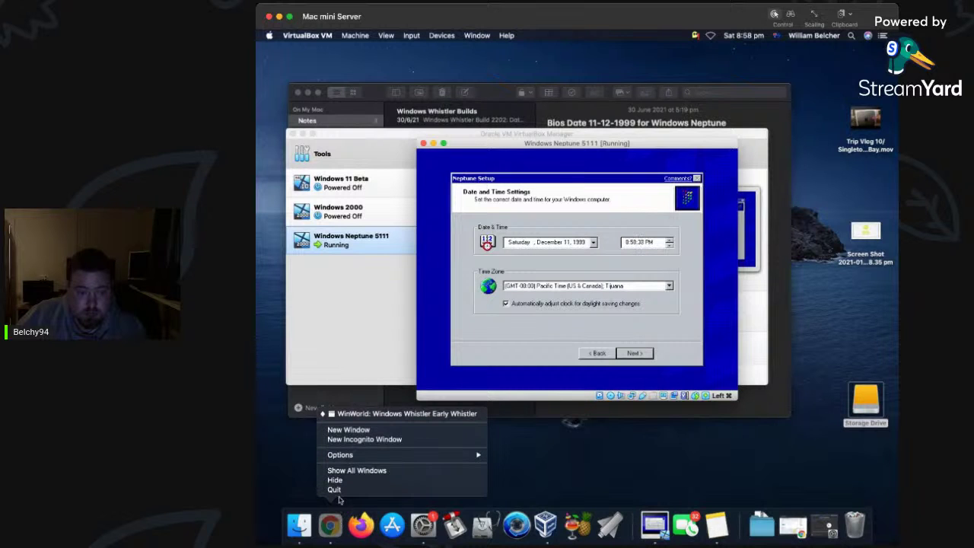
pyautogui.click(335, 489)
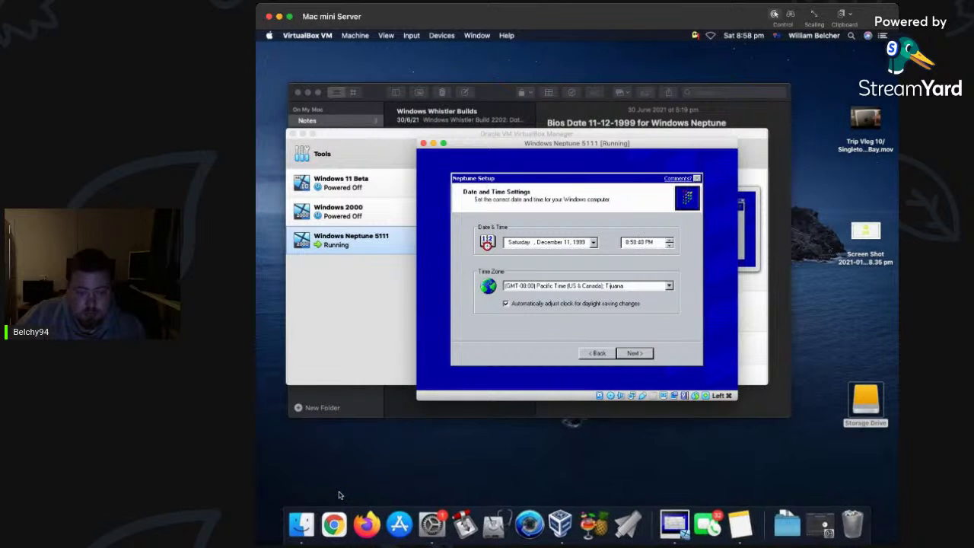
pyautogui.click(671, 287)
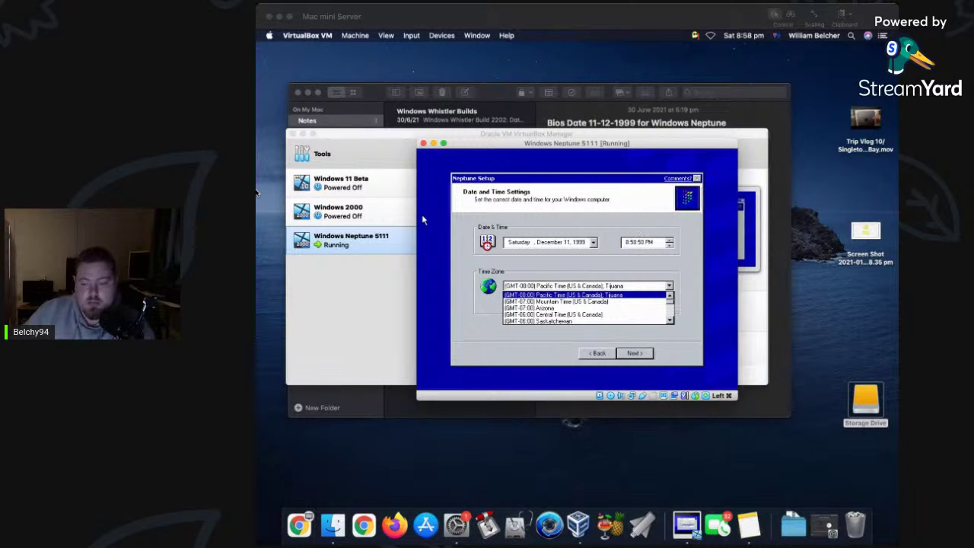
pyautogui.click(588, 331)
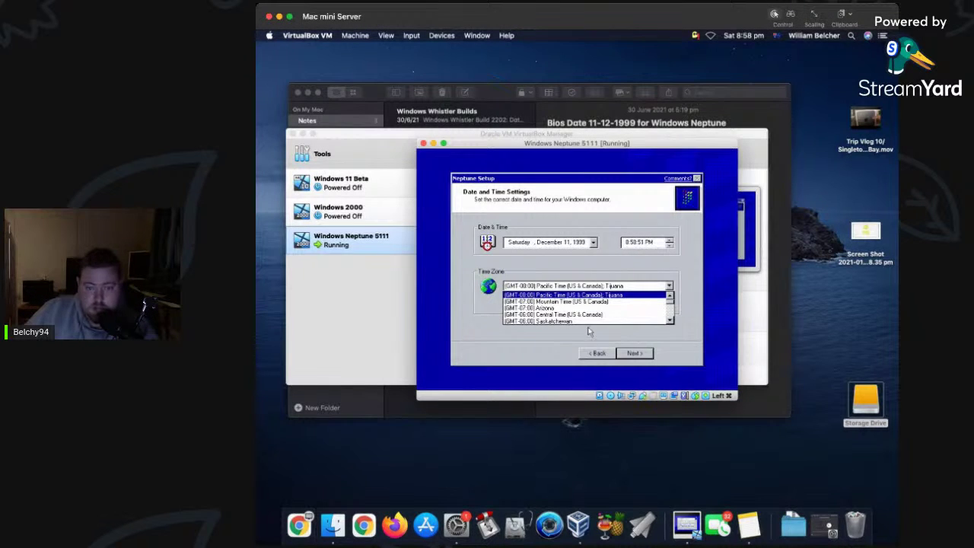
pyautogui.scroll(-6, 590, 313)
pyautogui.scroll(-4, 591, 306)
pyautogui.scroll(-4, 590, 306)
pyautogui.scroll(-4, 591, 306)
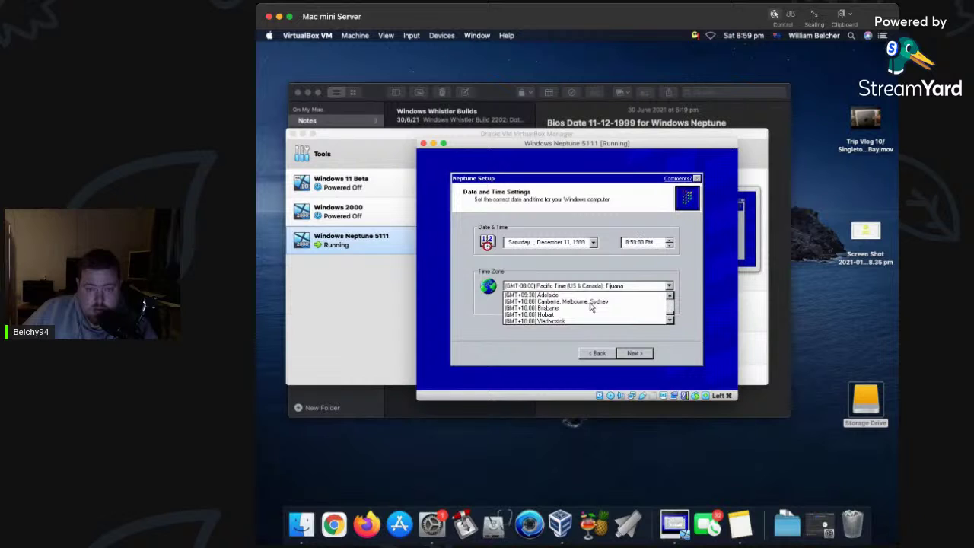
pyautogui.click(591, 303)
pyautogui.click(636, 353)
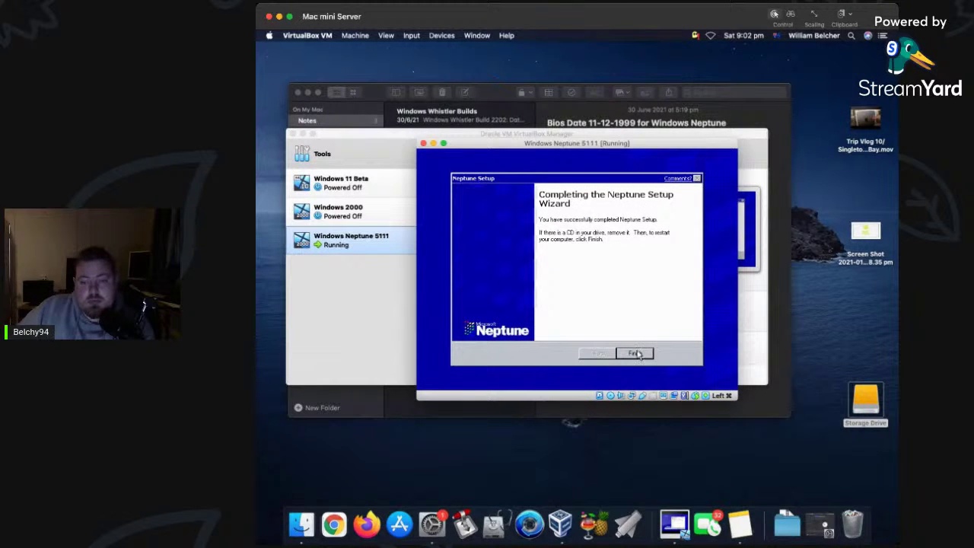
# Remove Windows Neptune Build 5111.iso from the virtual optical drive and click Finish in Neptune Setup.
pyautogui.click(441, 35)
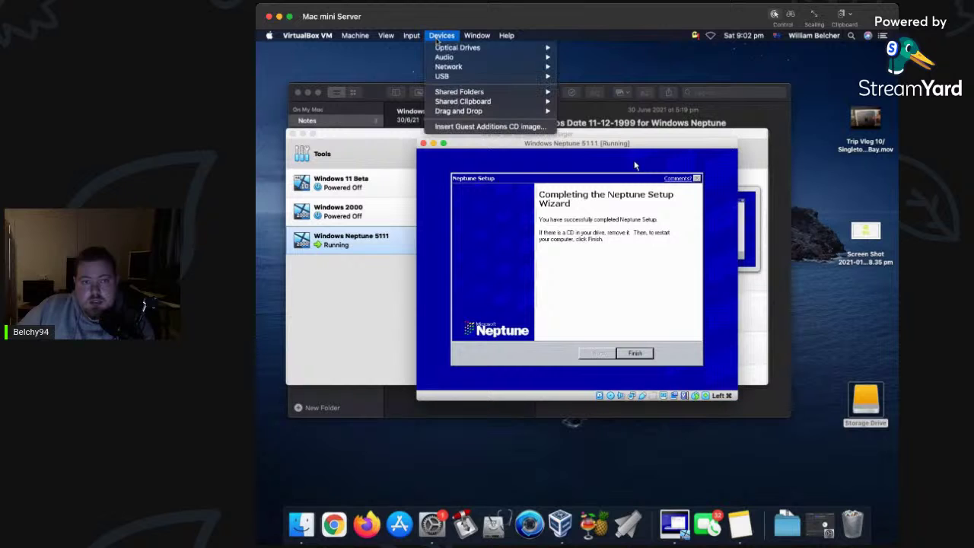
pyautogui.moveTo(462, 48)
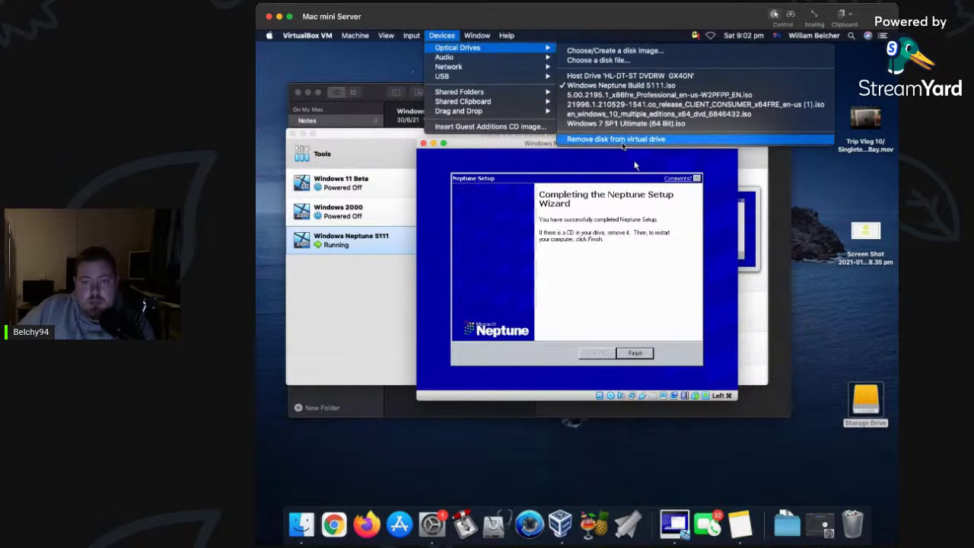
pyautogui.click(623, 140)
pyautogui.click(451, 35)
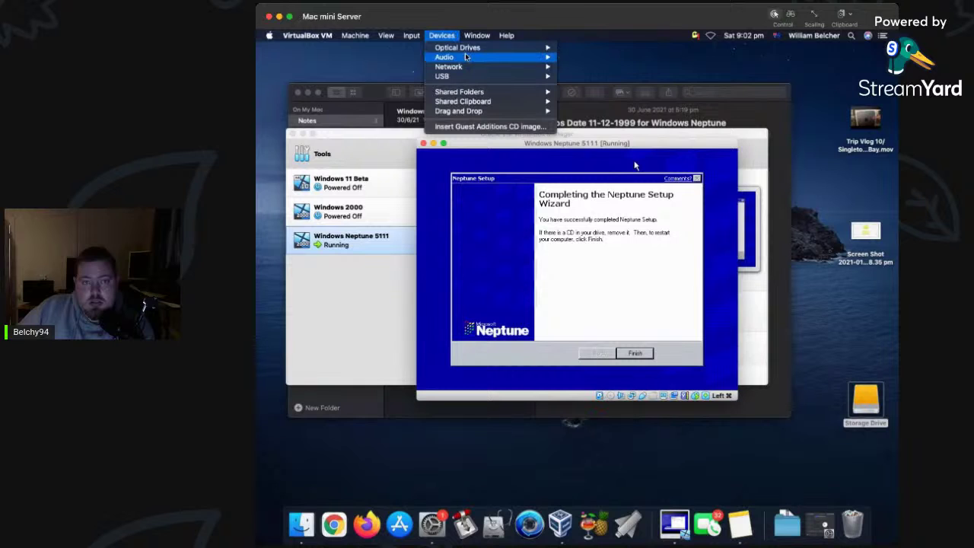
pyautogui.click(636, 354)
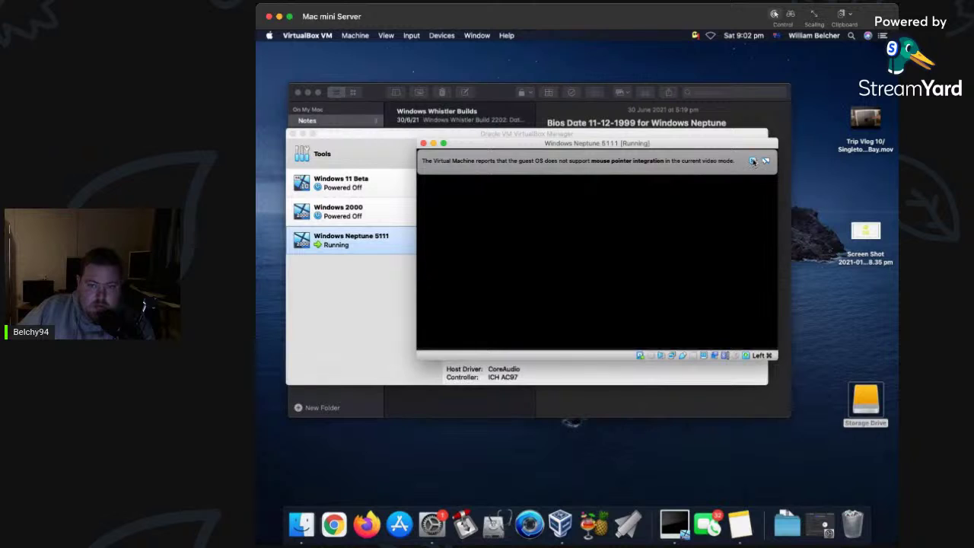
# Dismiss the mouse pointer integration notices while the VM sits on a teal screen.
pyautogui.click(753, 160)
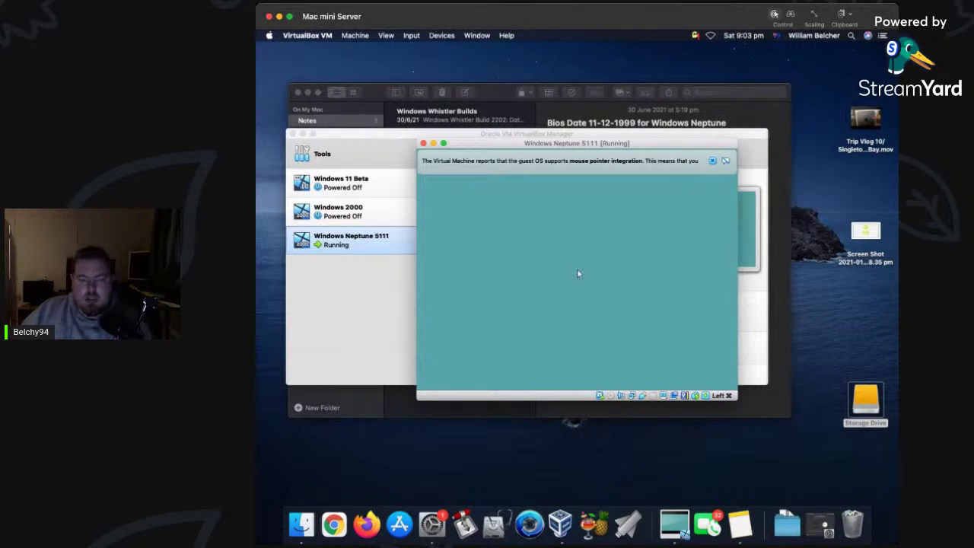
pyautogui.click(712, 163)
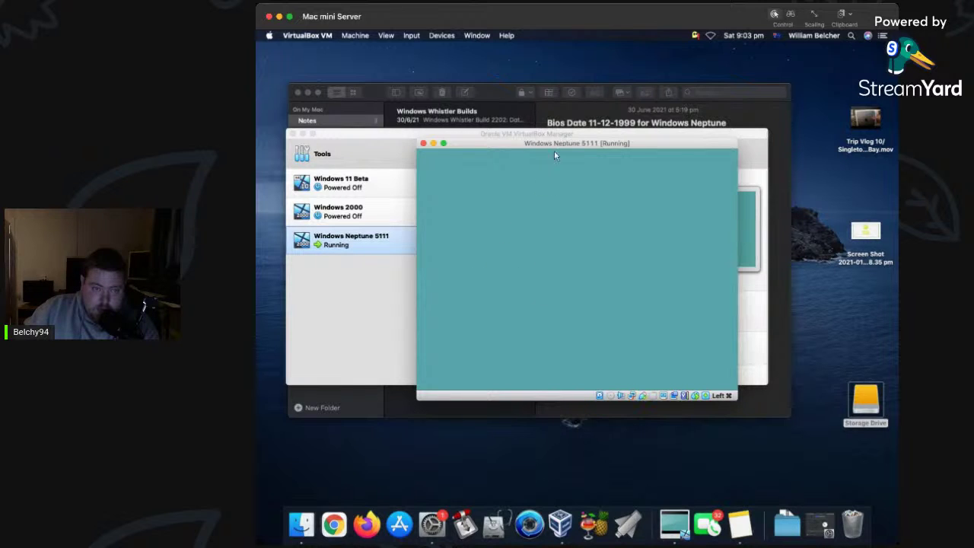
# Drag the Windows Neptune 5111 window to the top-left and resize it to nearly full screen.
pyautogui.moveTo(554, 148); pyautogui.dragTo(393, 48)
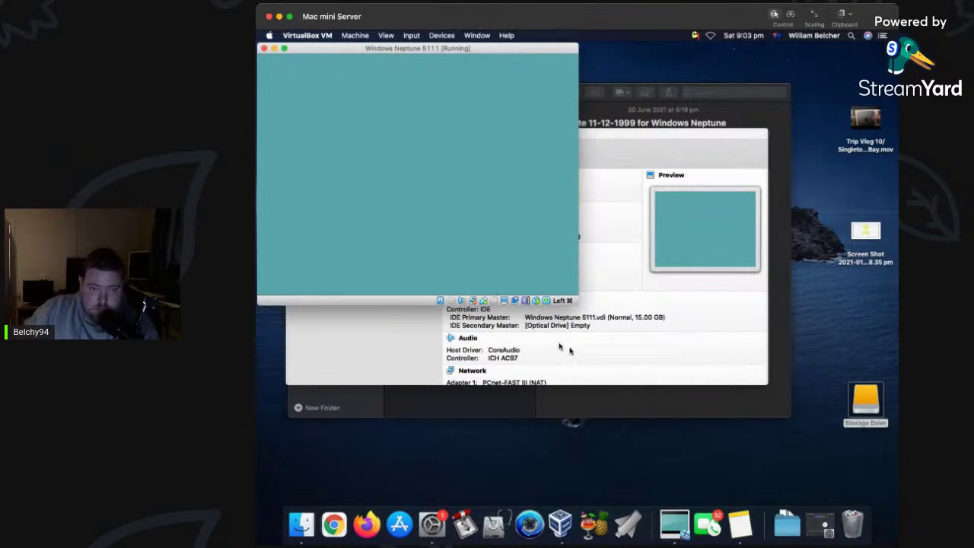
pyautogui.moveTo(580, 303); pyautogui.dragTo(897, 511)
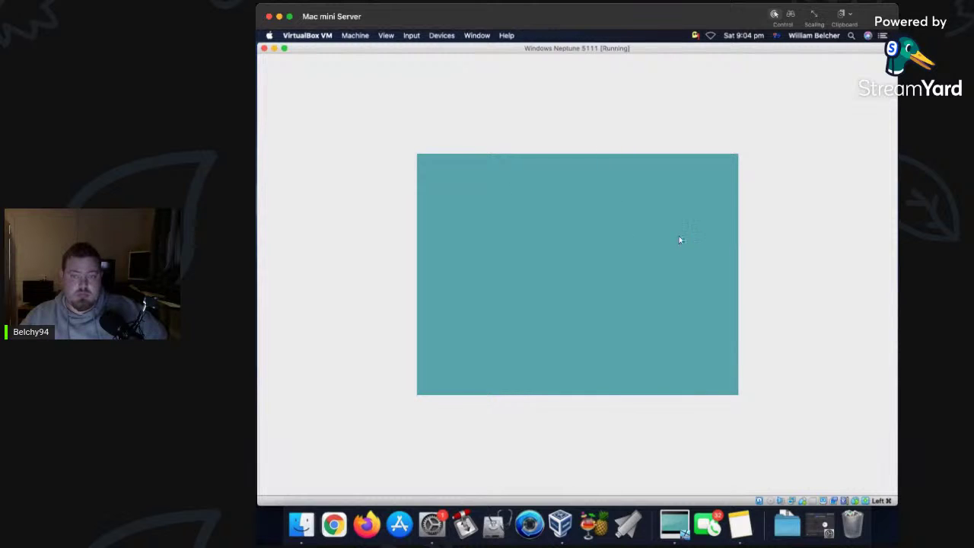
# Reset the Windows Neptune 5111 machine with Machine > Reset and confirm the reset.
pyautogui.click(411, 37)
pyautogui.moveTo(359, 38)
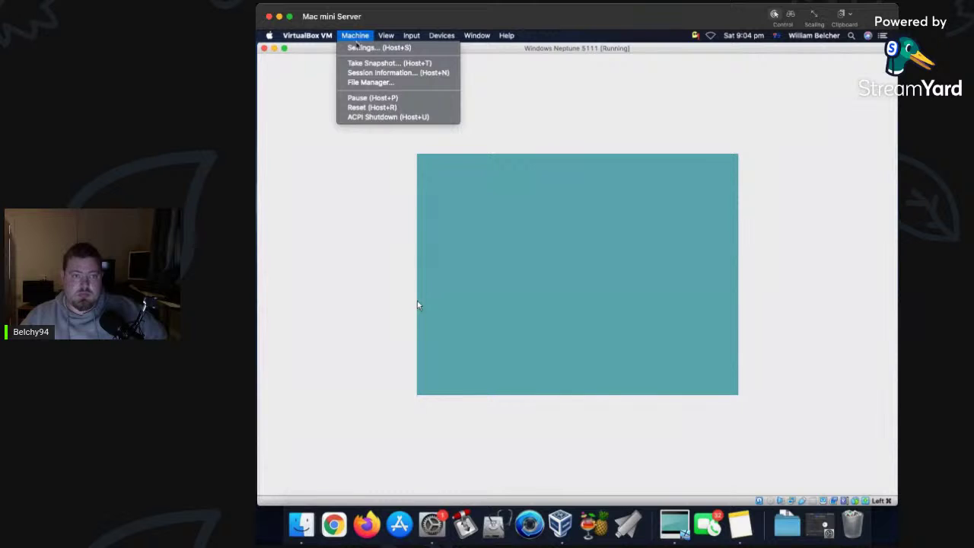
pyautogui.click(365, 108)
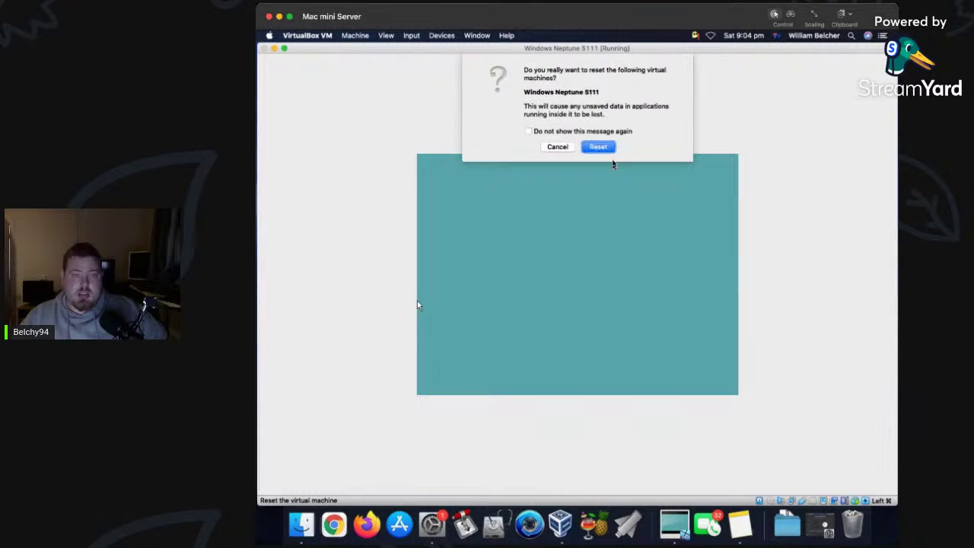
pyautogui.click(600, 149)
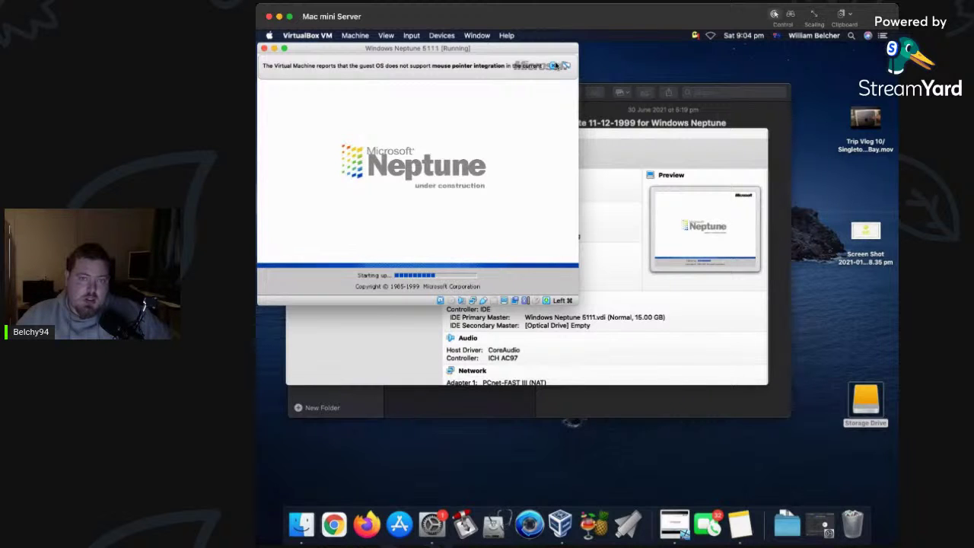
# Dismiss the pointer notice and close the Neptune VM, choosing Save the machine state.
pyautogui.click(566, 66)
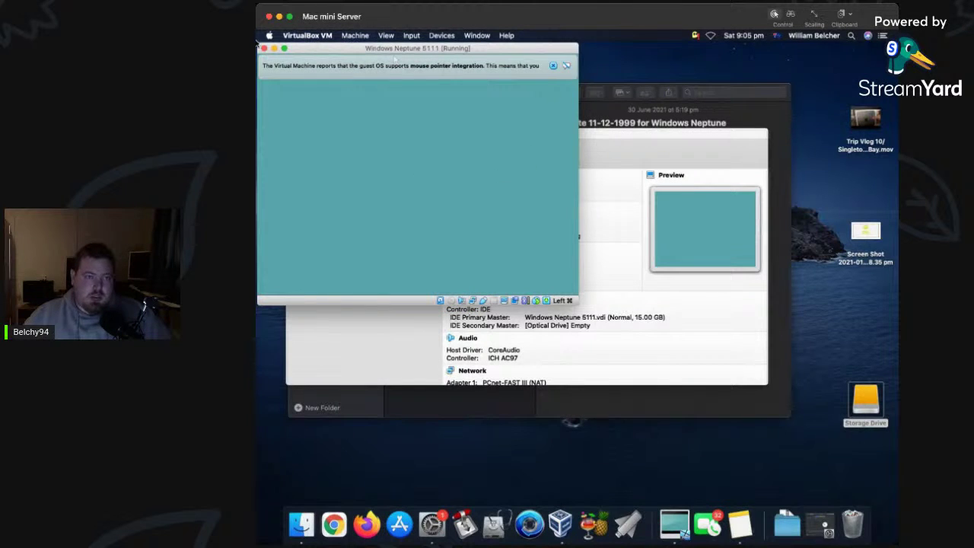
pyautogui.click(266, 48)
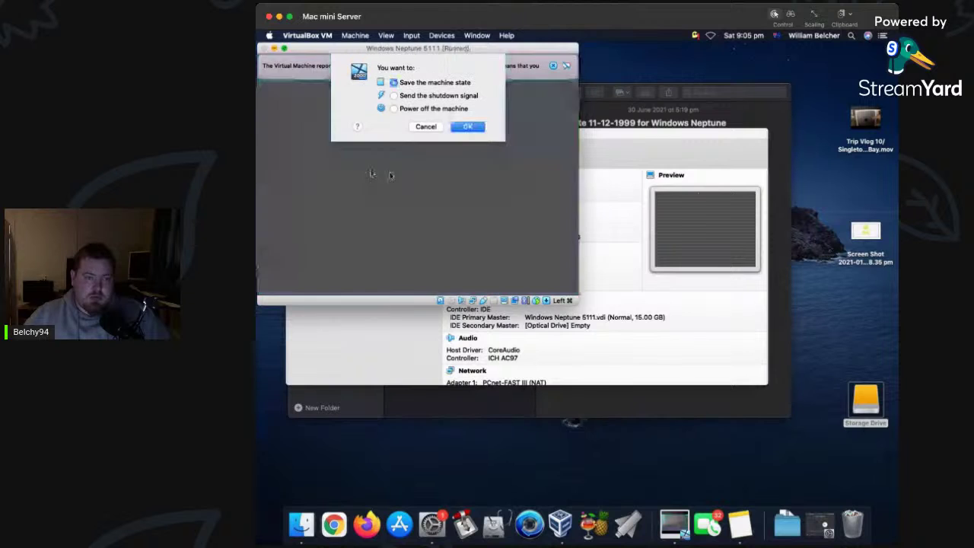
pyautogui.click(465, 127)
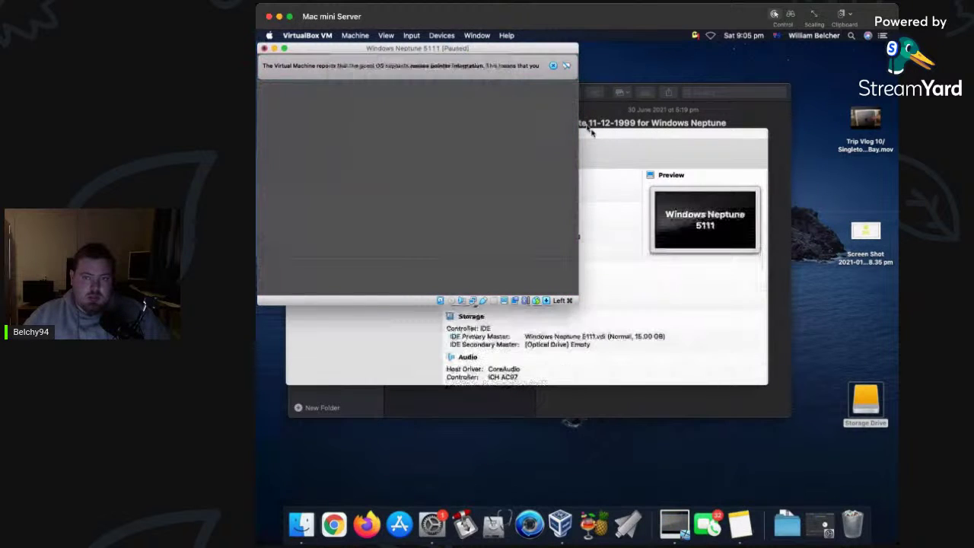
pyautogui.click(744, 35)
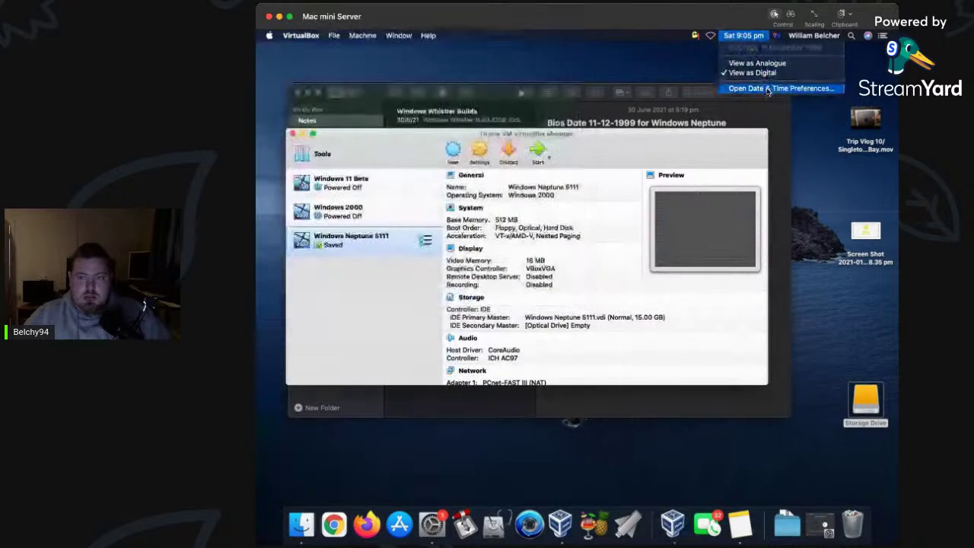
# Open Date & Time preferences and unlock them with the account password.
pyautogui.click(781, 88)
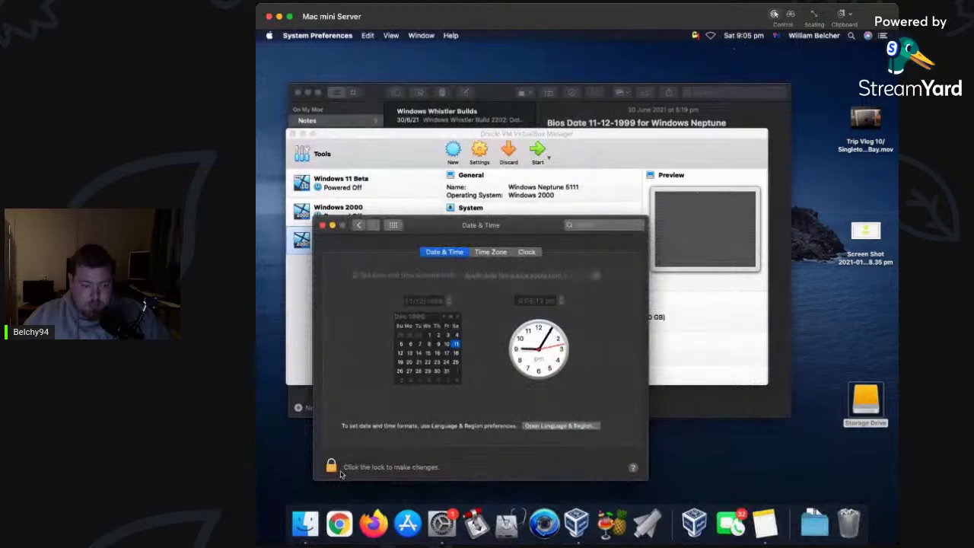
pyautogui.click(331, 468)
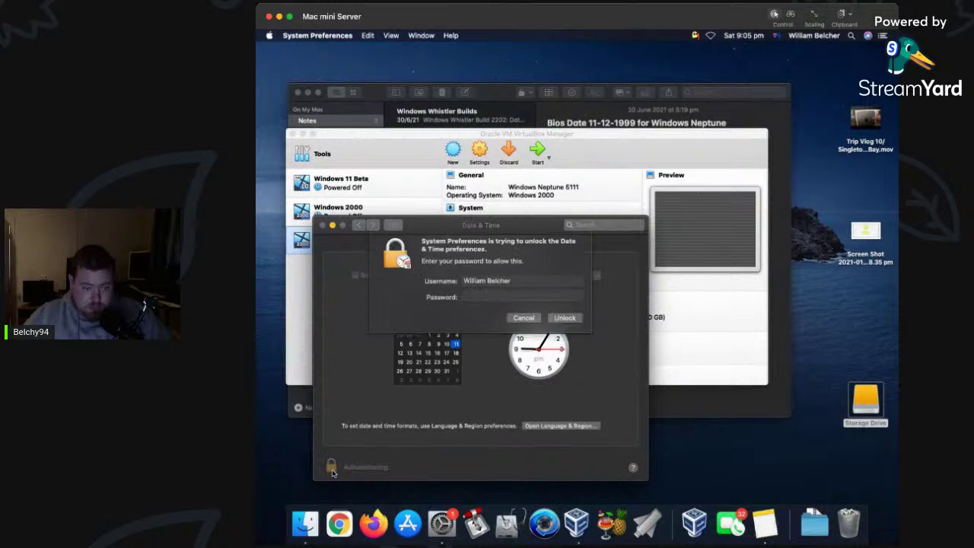
pyautogui.write('p')
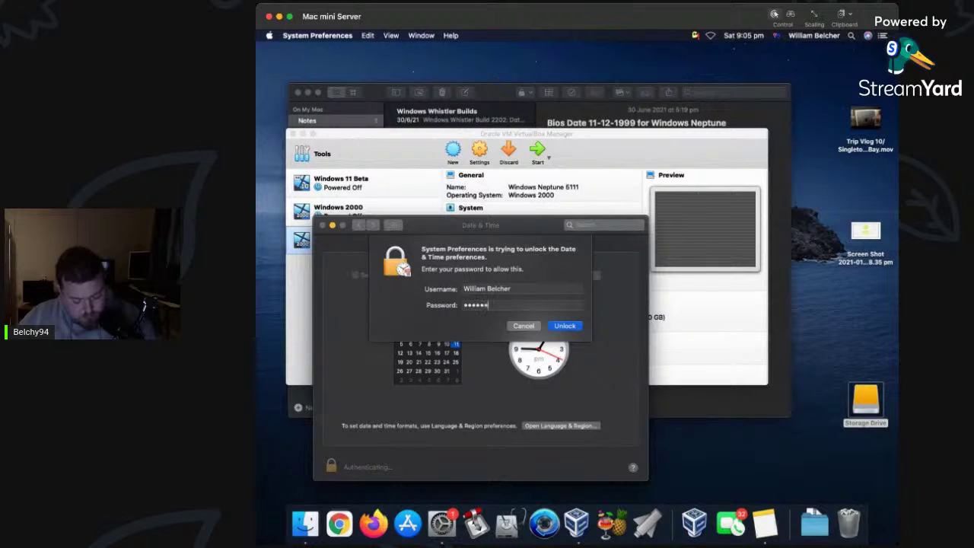
pyautogui.press('Return')
# Change the Mac's date to 16/12/1999, lock and save it, then return to VirtualBox Manager.
pyautogui.click(409, 301)
pyautogui.write('16/12/1999')
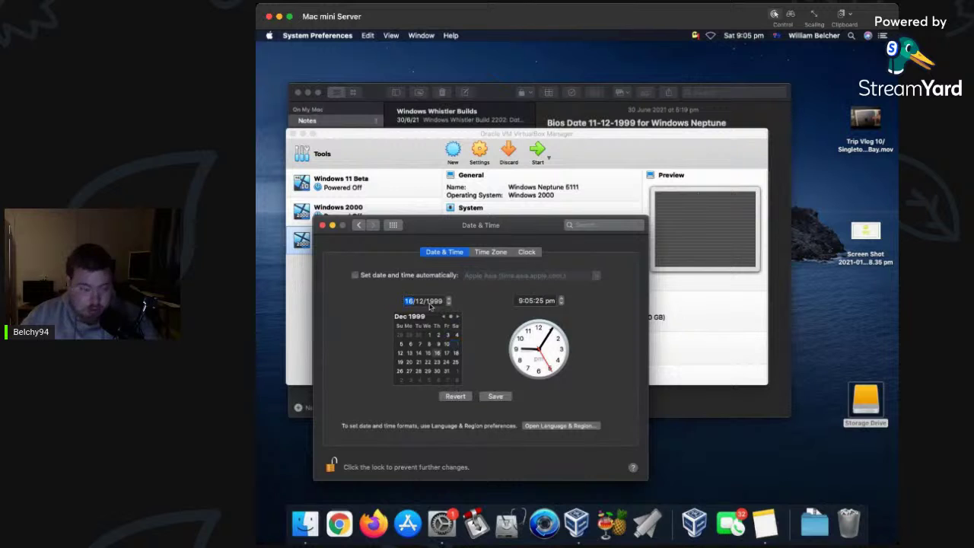
pyautogui.click(331, 467)
pyautogui.click(555, 290)
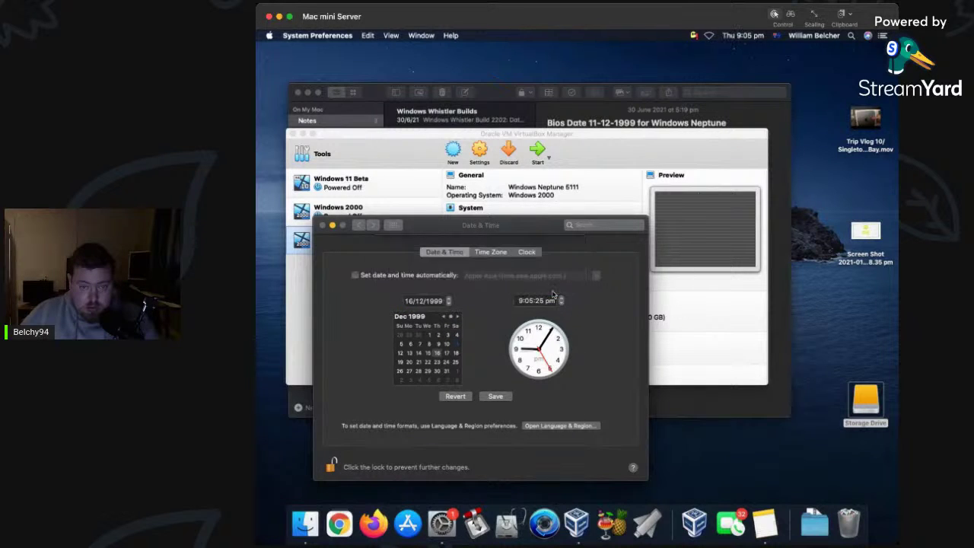
pyautogui.click(750, 35)
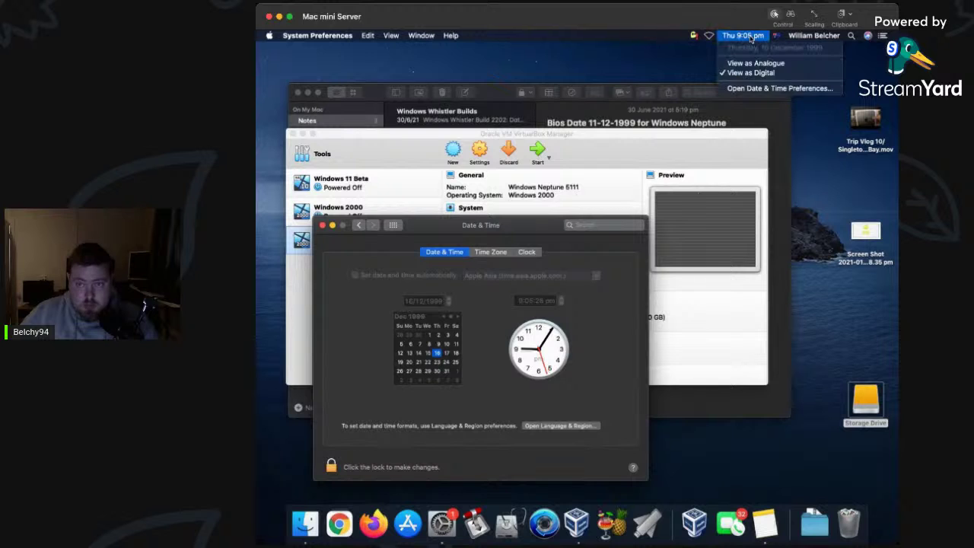
pyautogui.click(350, 183)
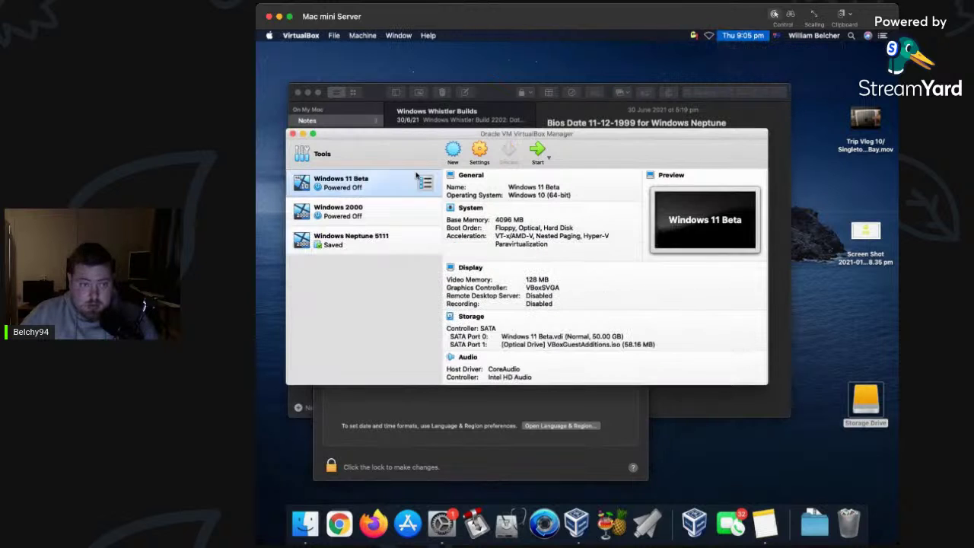
# Start Windows Neptune 5111 from the manager and choose Machine > Reset in its window.
pyautogui.click(376, 235)
pyautogui.click(537, 150)
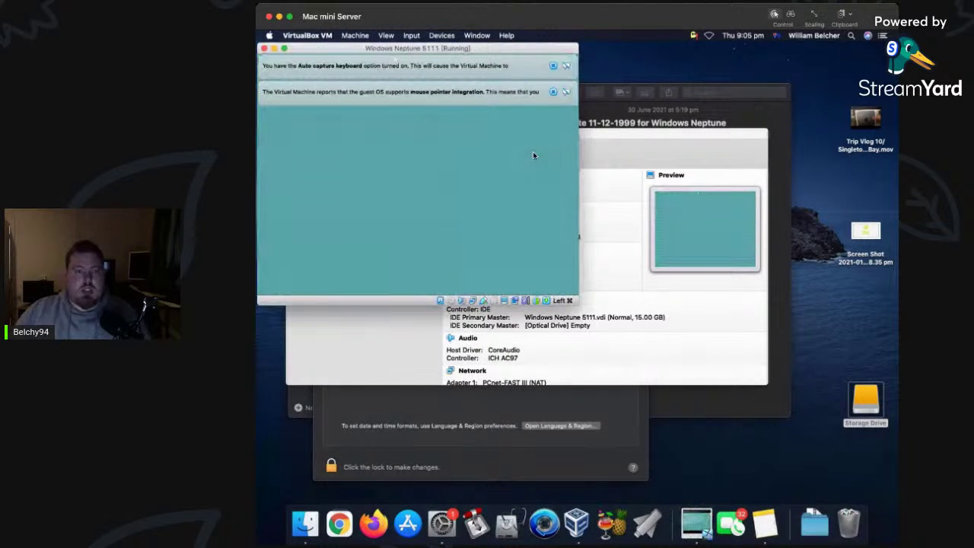
pyautogui.click(384, 36)
pyautogui.moveTo(355, 36)
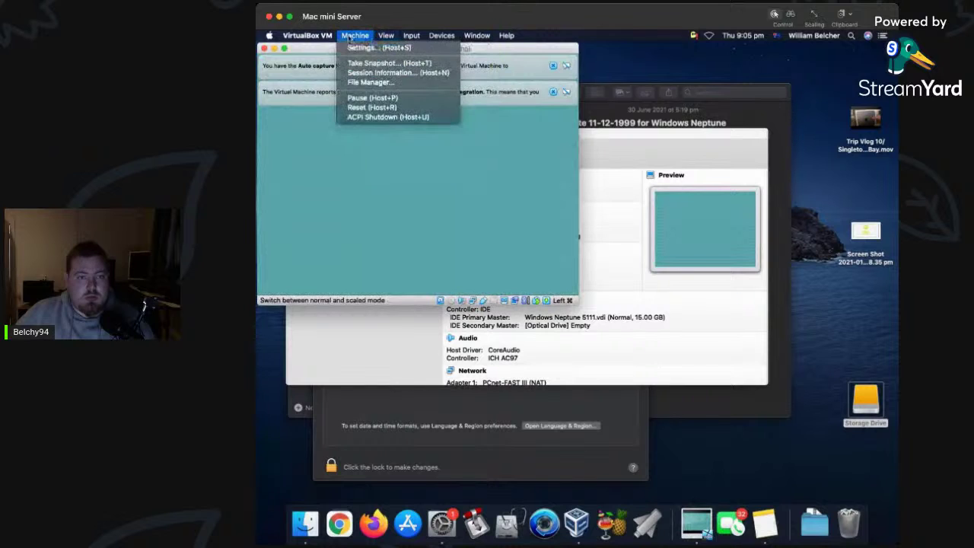
pyautogui.click(373, 109)
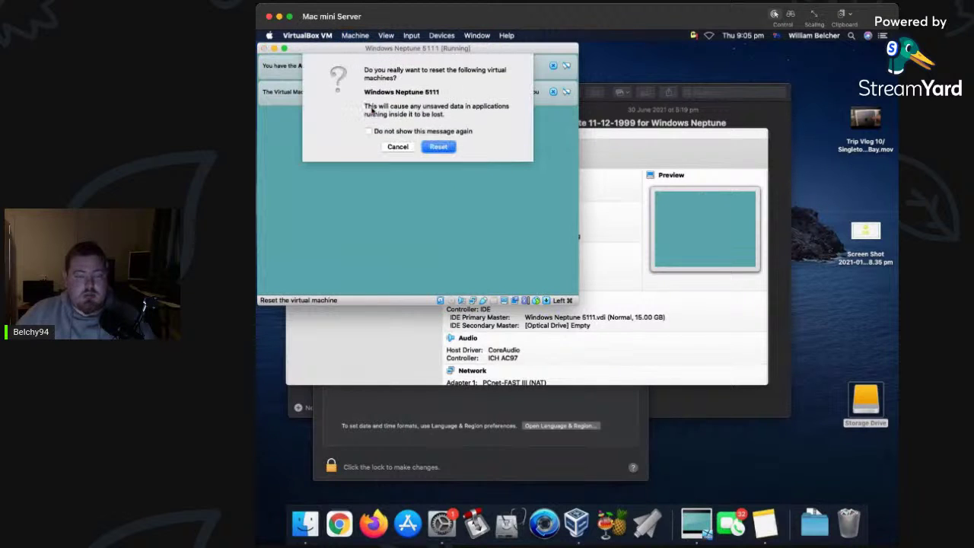
# Reset Windows Neptune 5111, let it reach the teal screen, then close it saving its state.
pyautogui.click(439, 147)
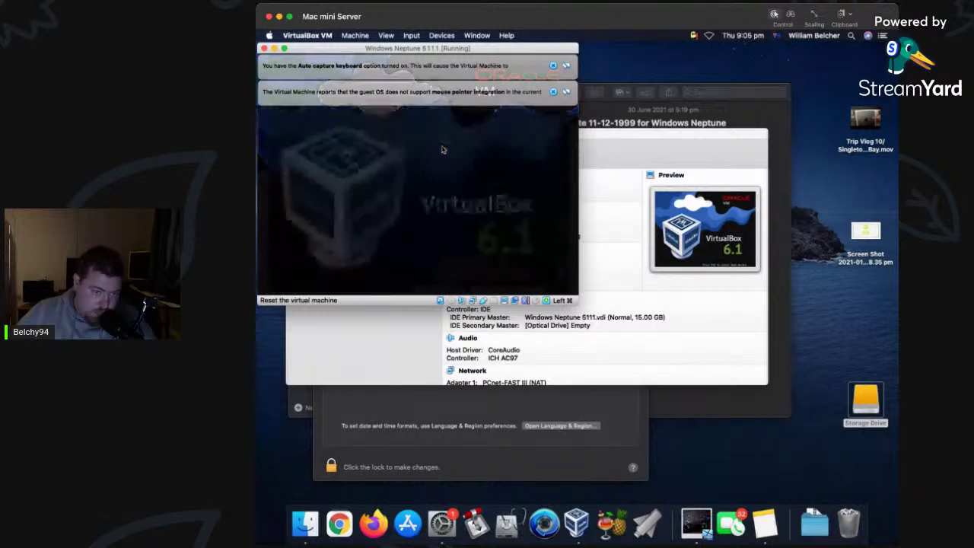
pyautogui.click(554, 92)
pyautogui.click(553, 67)
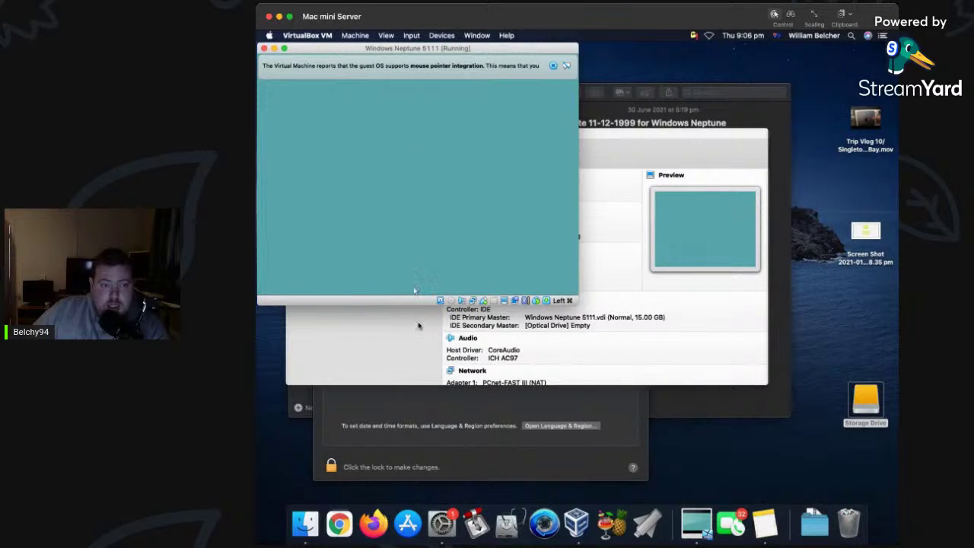
pyautogui.click(553, 66)
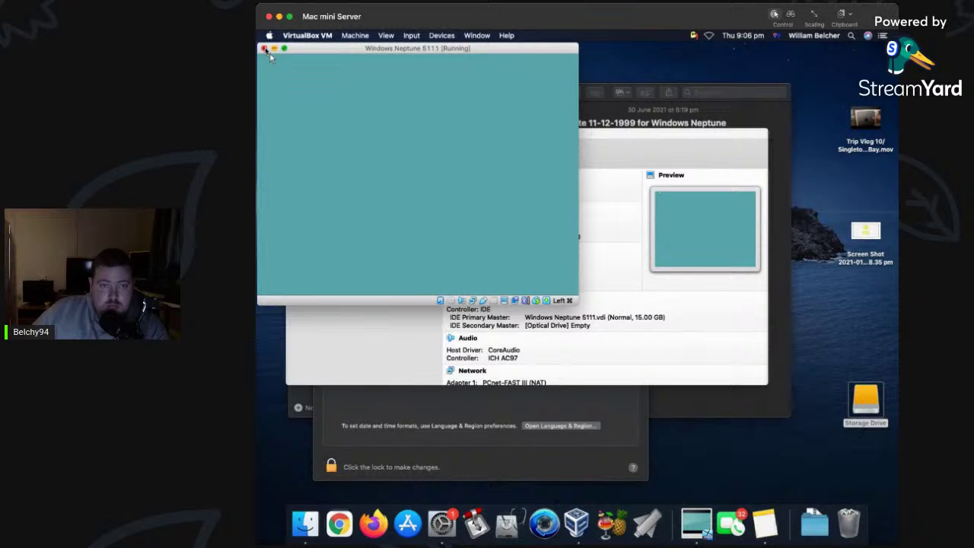
pyautogui.click(265, 49)
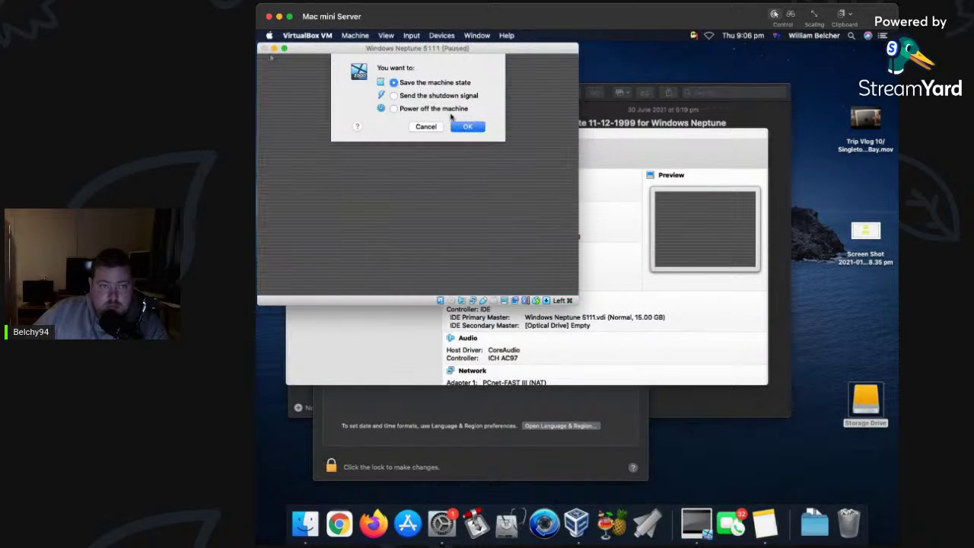
pyautogui.click(463, 126)
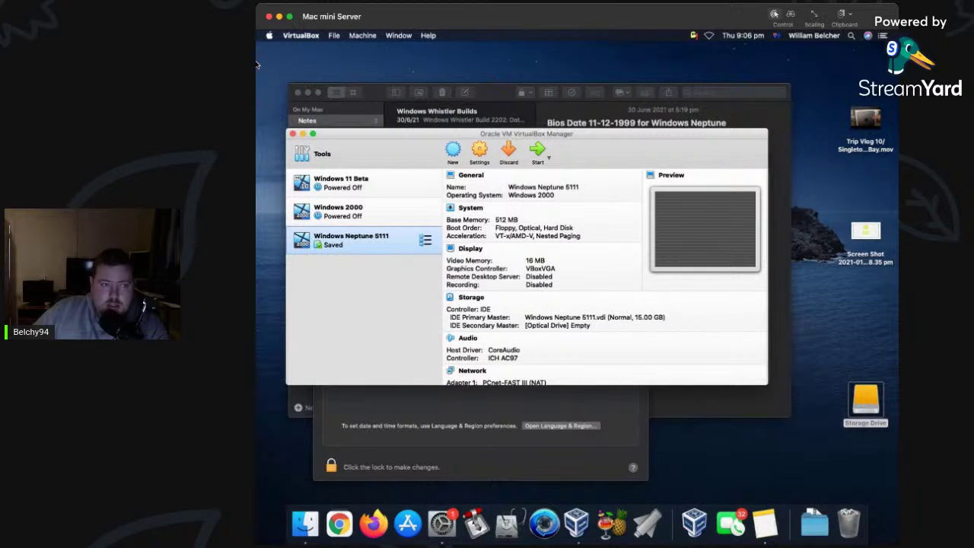
# Leave the remote Mac's Screen Sharing window, keeping Neptune saved.
pyautogui.click(257, 64)
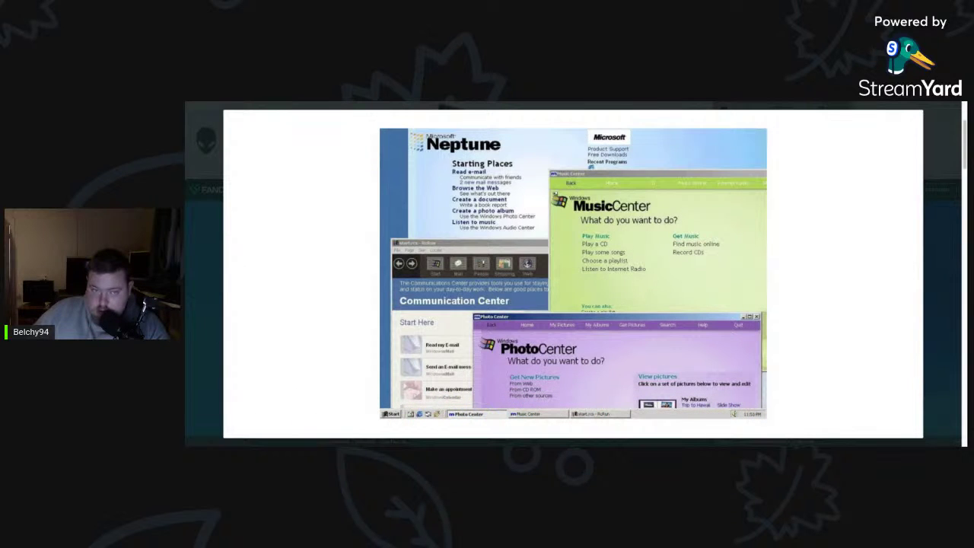
# Close the Neptune screenshot viewer, go back to Google and show Images for Windows Neptune.
pyautogui.moveTo(784, 258)
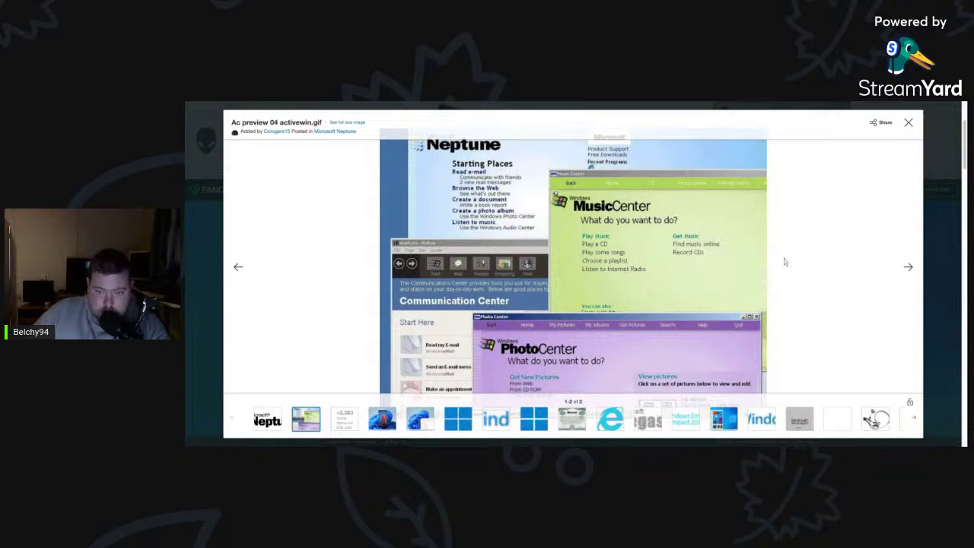
pyautogui.click(909, 122)
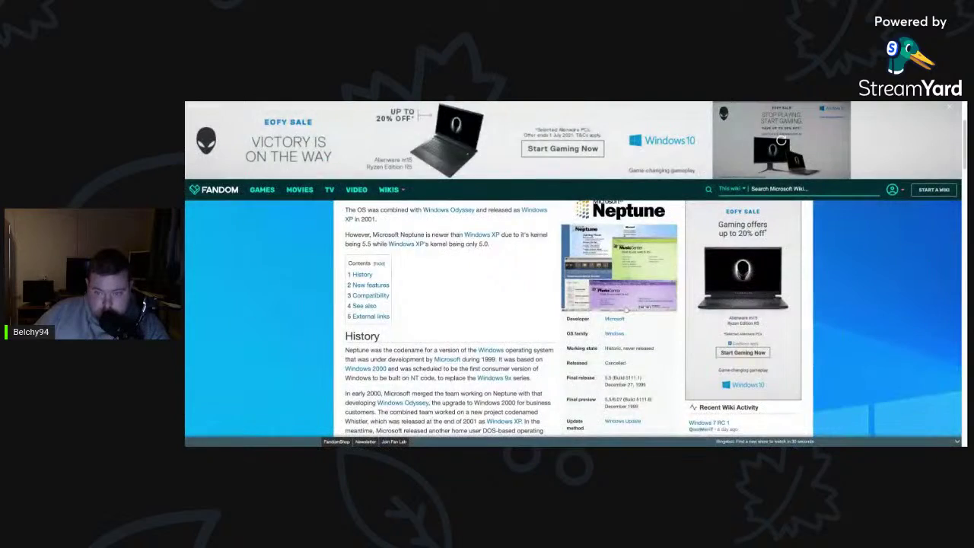
pyautogui.scroll(-5, 781, 141)
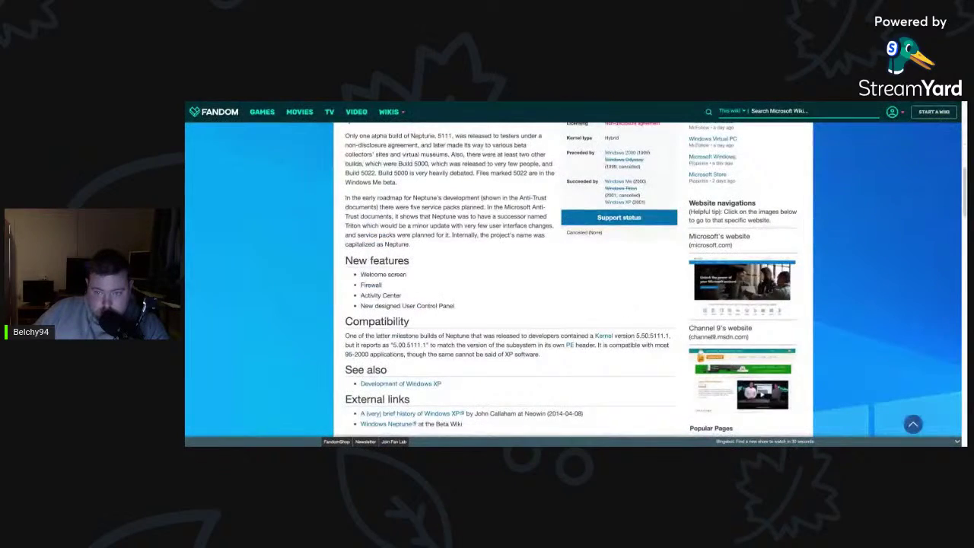
pyautogui.scroll(-3, 781, 140)
pyautogui.scroll(8, 781, 122)
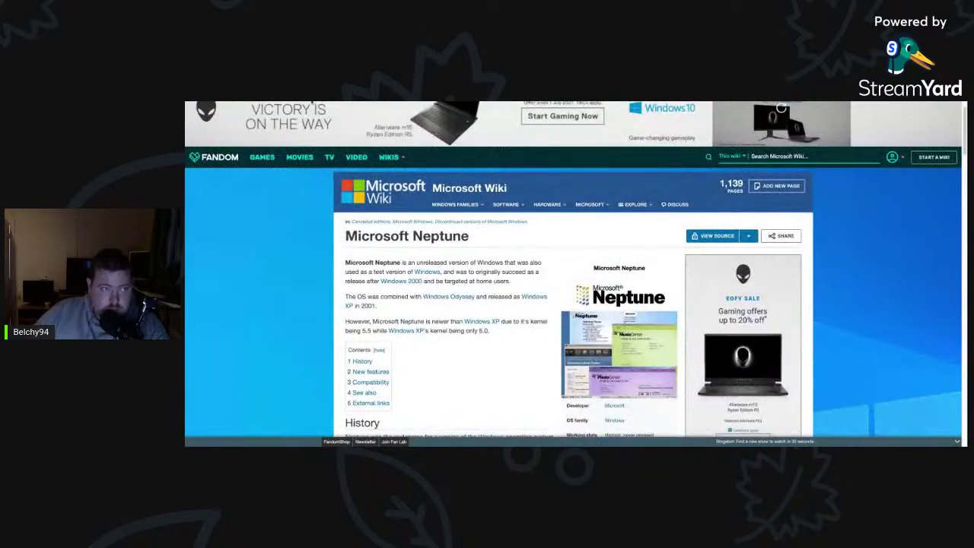
pyautogui.hotkey('alt', 'Left')
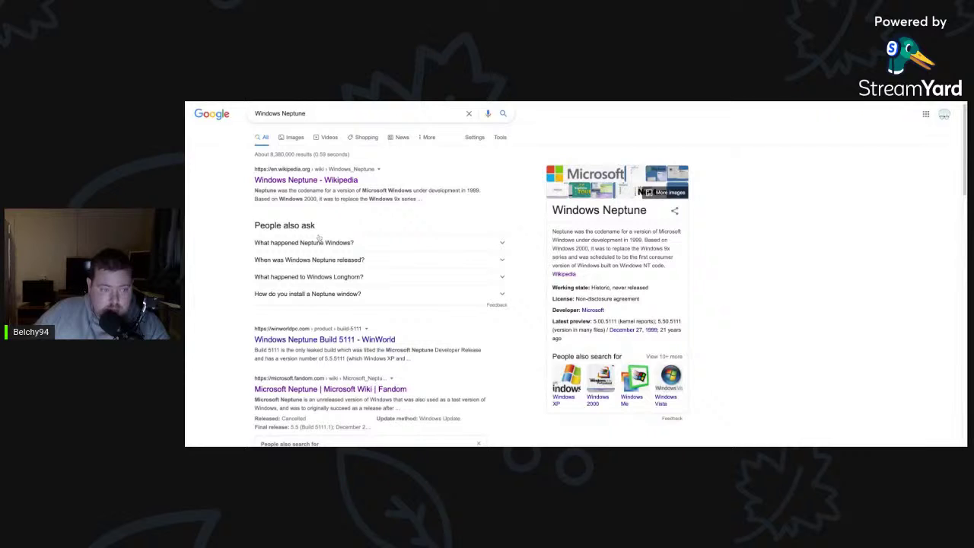
pyautogui.click(292, 144)
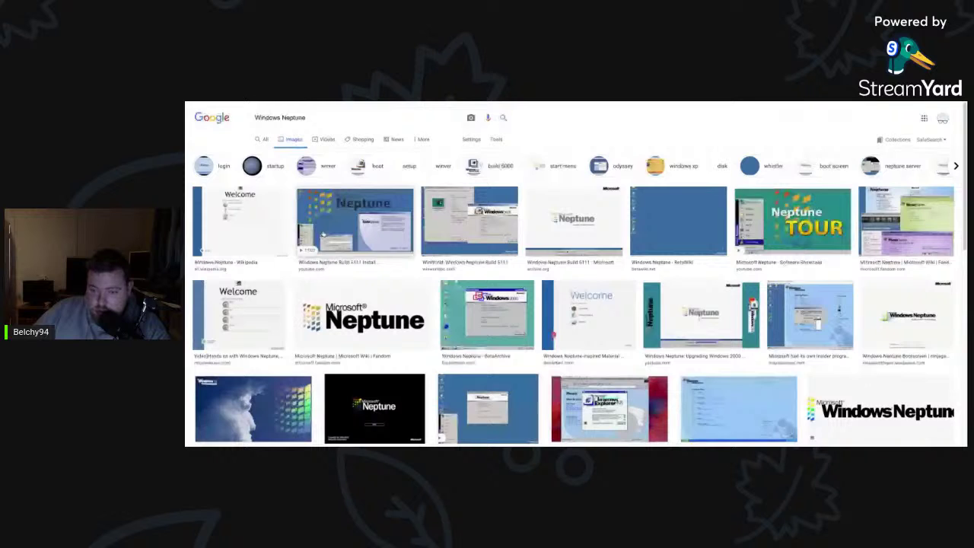
# Preview the Build 5111 tutorial, Wikipedia welcome screen, Windows 2000 About and NT 5.0 palette images.
pyautogui.click(323, 234)
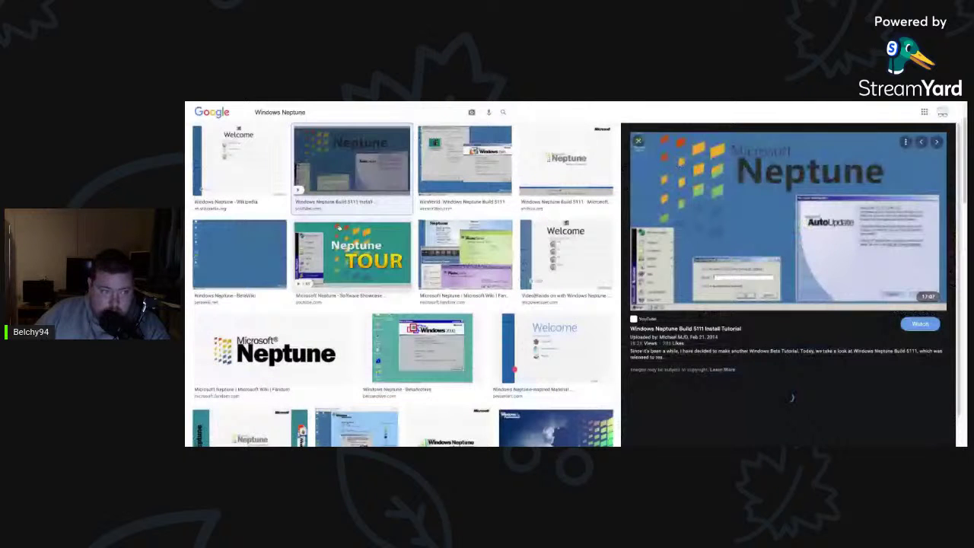
pyautogui.click(246, 161)
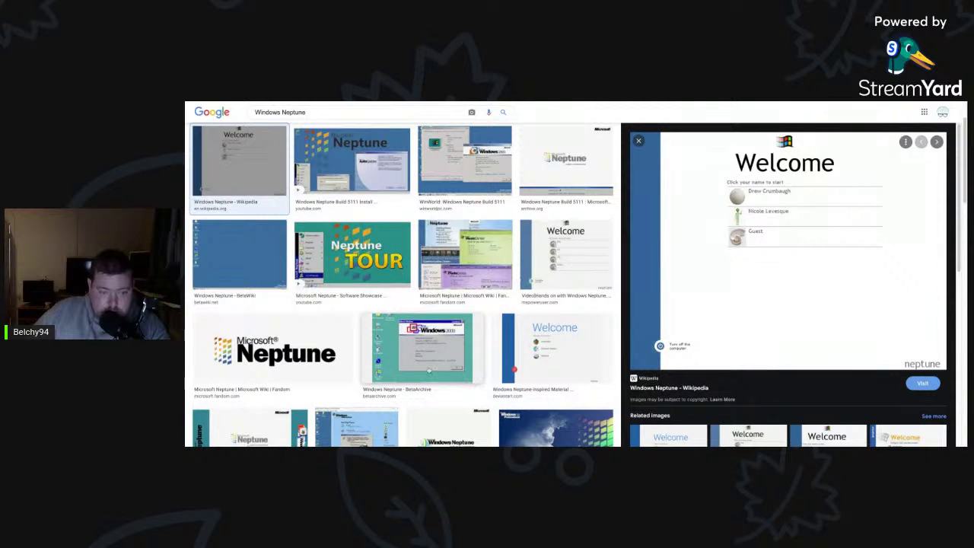
pyautogui.click(422, 348)
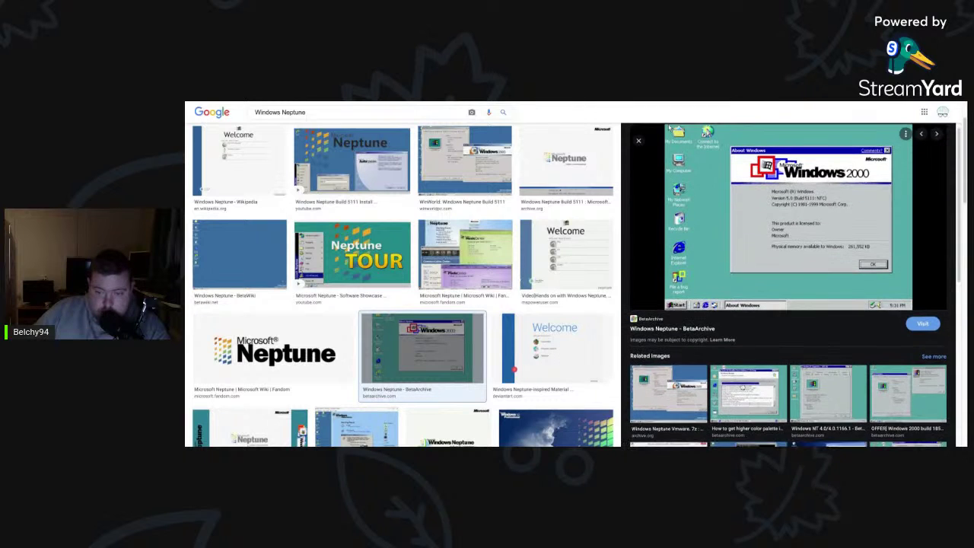
pyautogui.click(748, 392)
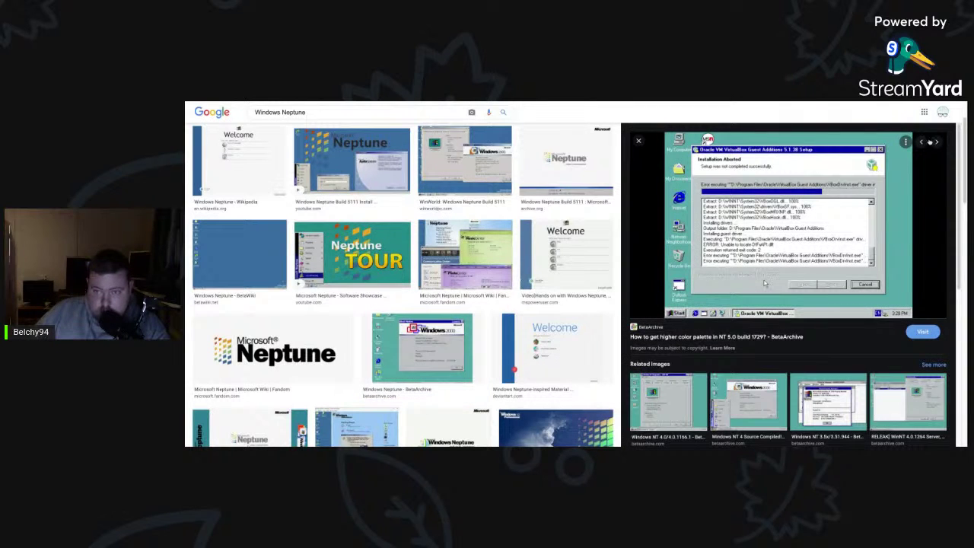
pyautogui.scroll(-1, 355, 426)
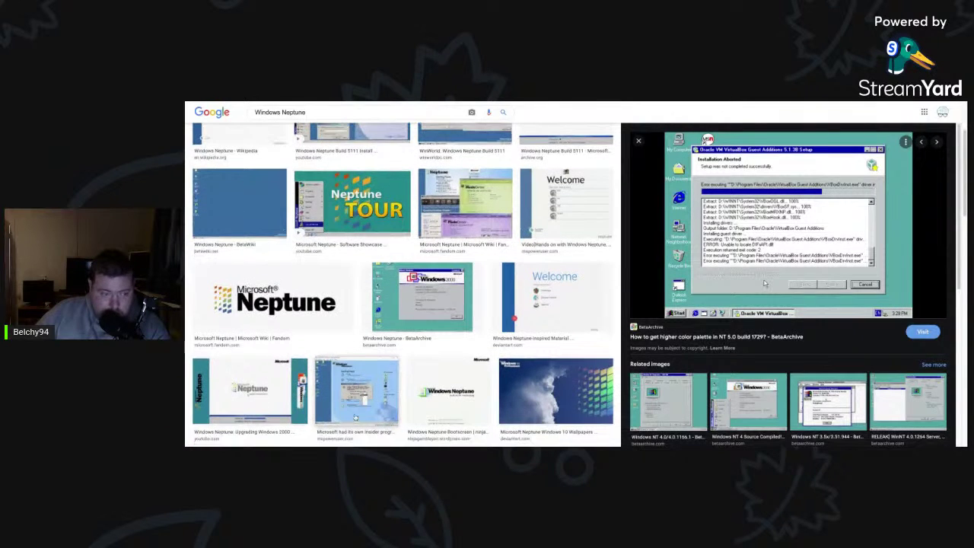
pyautogui.scroll(-3, 355, 427)
pyautogui.hotkey('alt', 'Left')
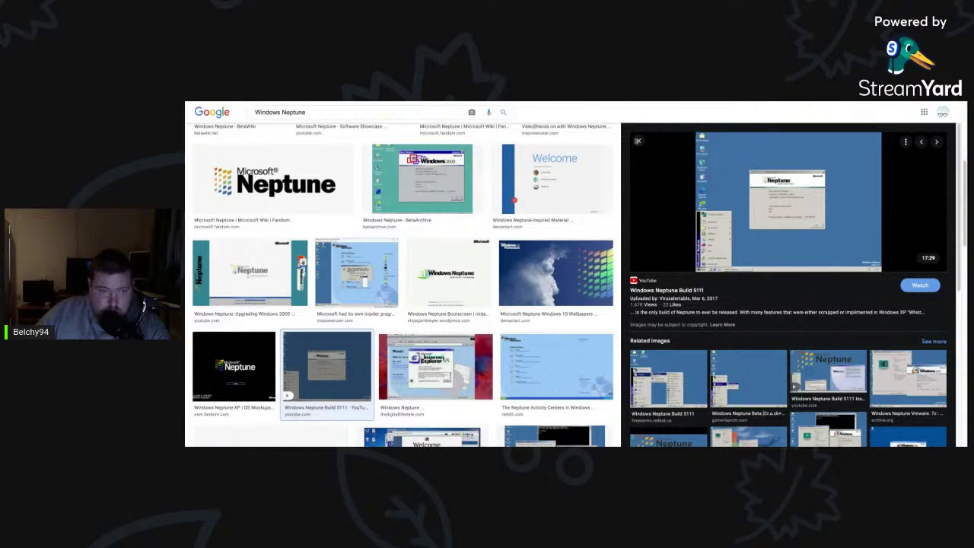
# Preview the Neptune Activity Centers image and its related BetaArchive and Music Center images.
pyautogui.click(556, 367)
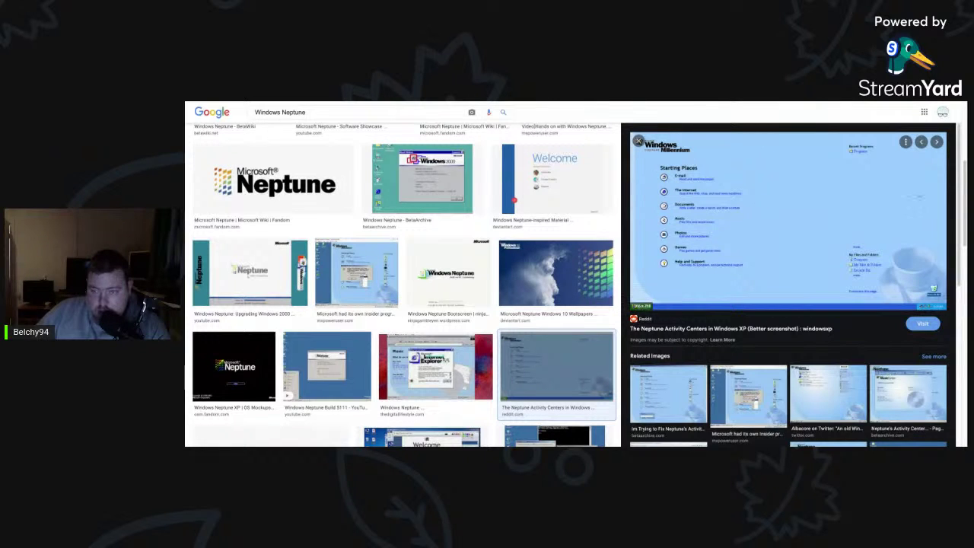
pyautogui.click(693, 380)
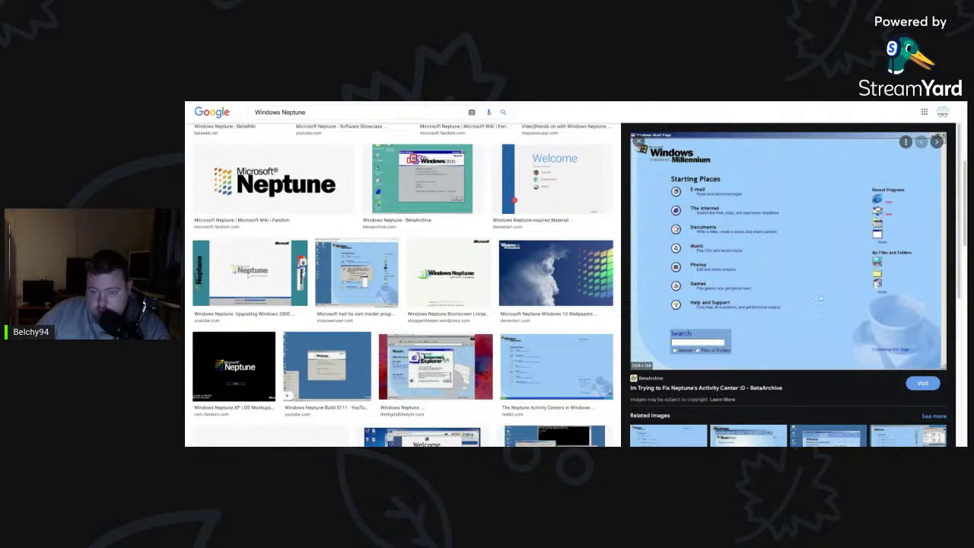
pyautogui.scroll(-2, 765, 388)
pyautogui.click(765, 388)
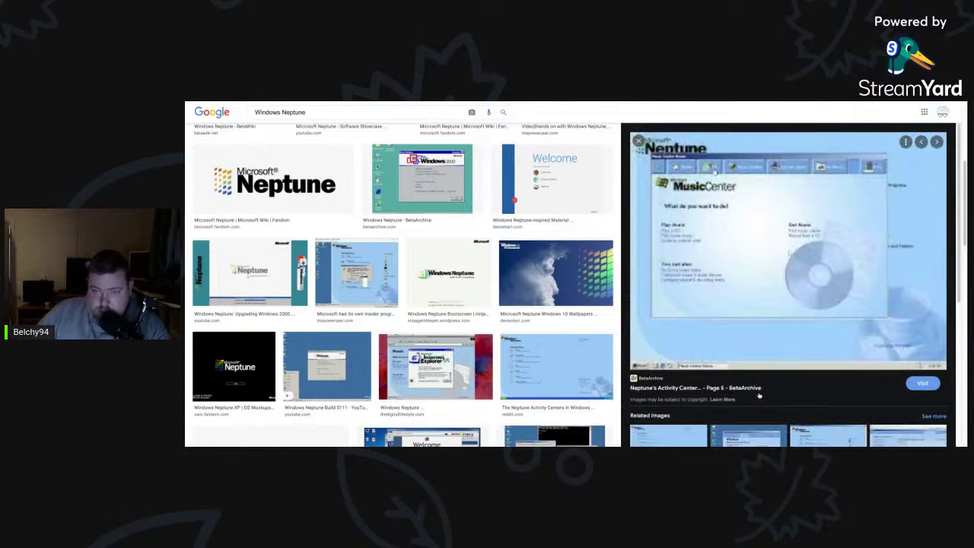
pyautogui.scroll(-1, 753, 323)
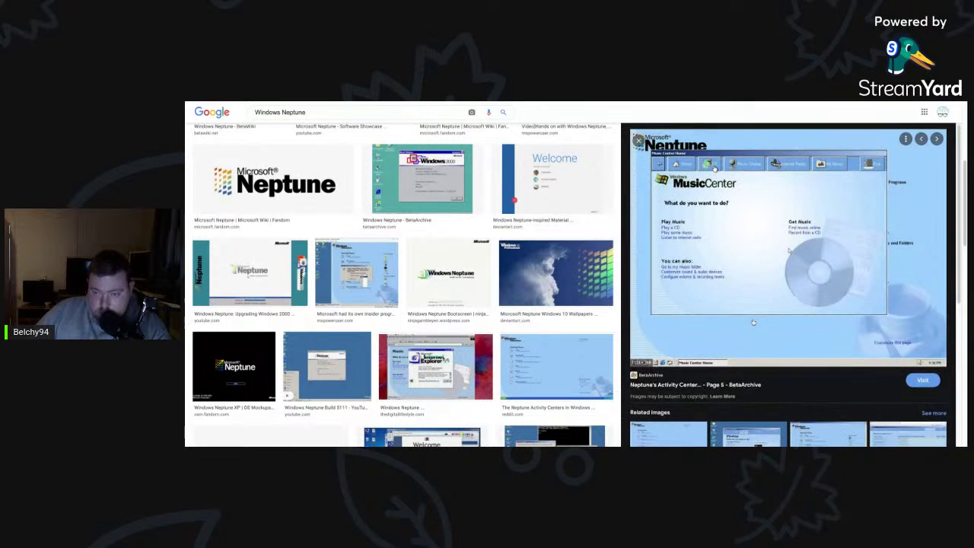
pyautogui.scroll(-5, 754, 323)
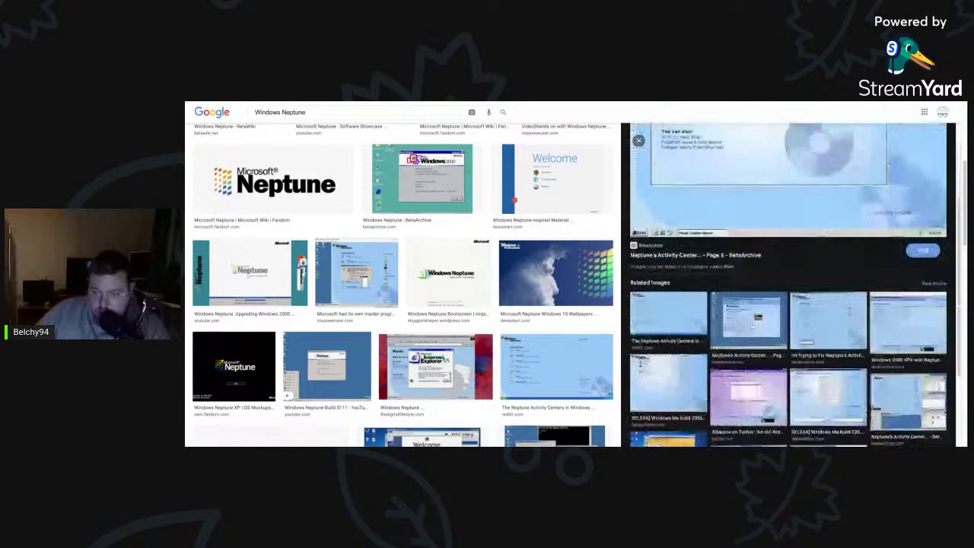
# Open the Every Which Way But Lucid and Windows Neptune XP OS Mockups images.
pyautogui.click(690, 387)
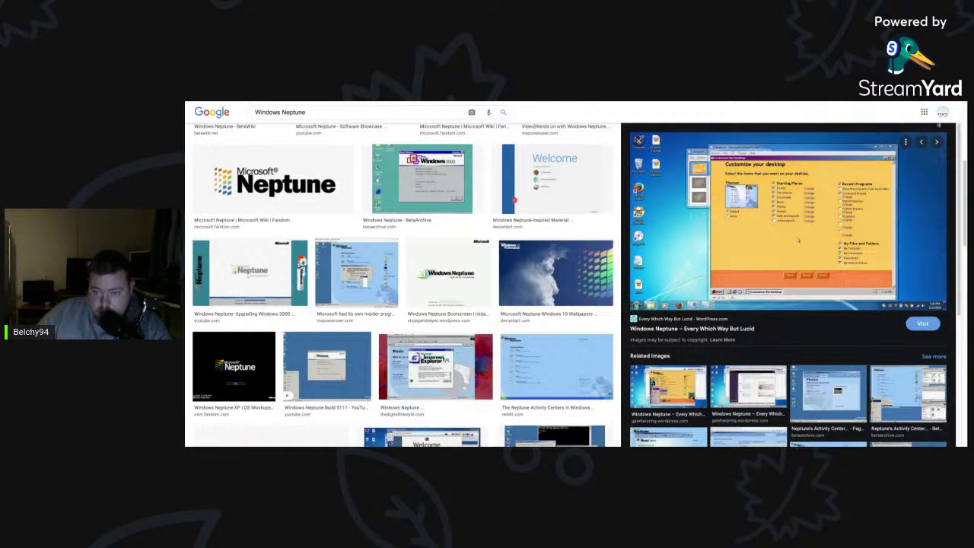
pyautogui.scroll(-2, 457, 251)
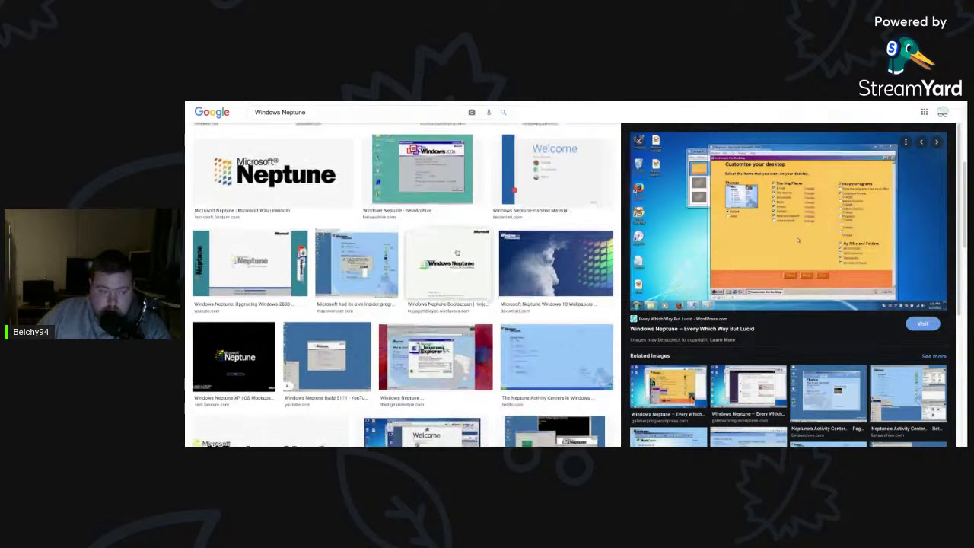
pyautogui.scroll(-1, 458, 251)
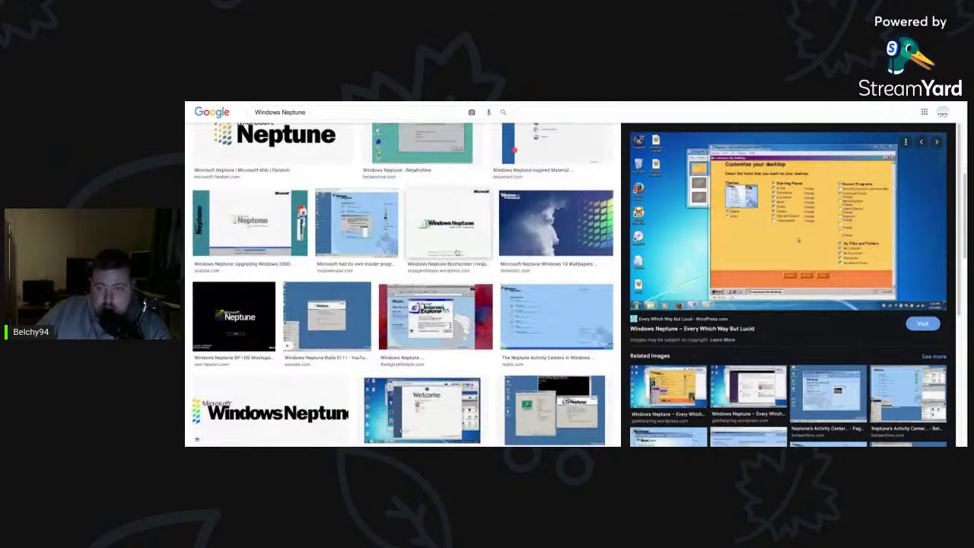
pyautogui.scroll(-2, 458, 251)
pyautogui.click(233, 272)
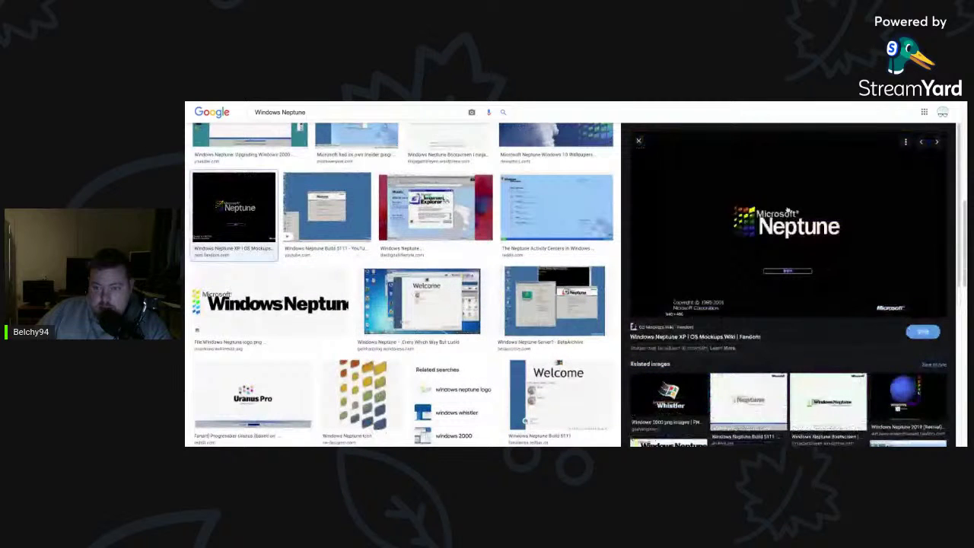
pyautogui.scroll(-3, 457, 319)
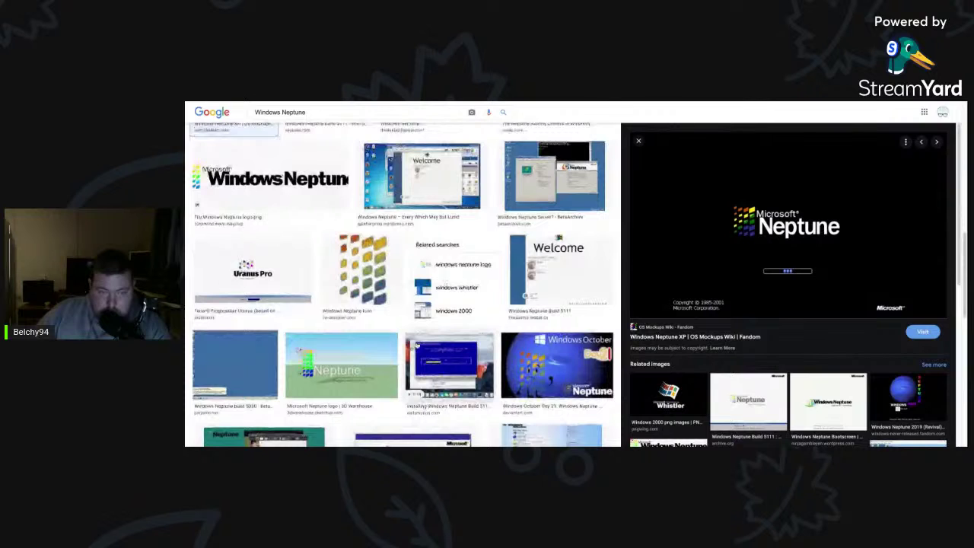
pyautogui.scroll(-1, 445, 282)
pyautogui.scroll(4, 444, 283)
pyautogui.scroll(2, 578, 223)
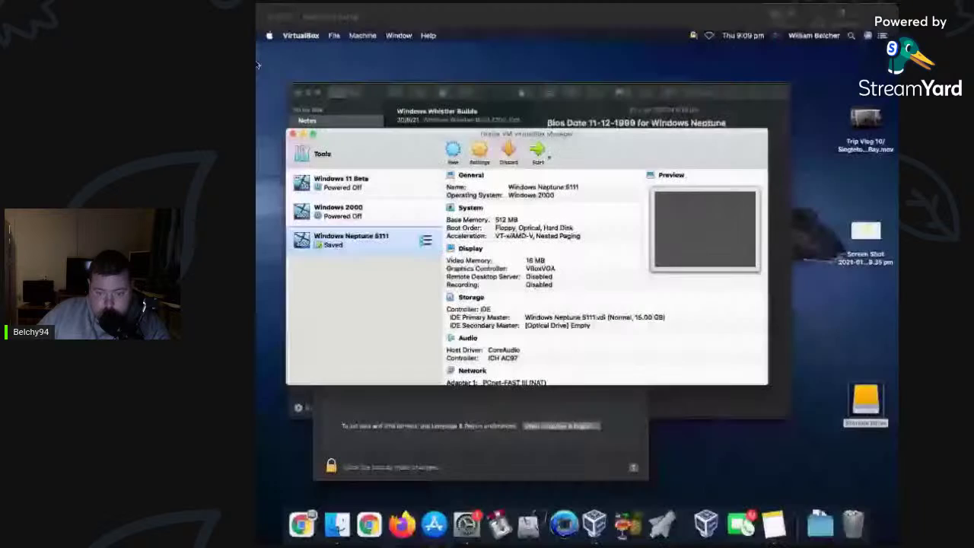
# Open the Windows Whistler Builds note in Notes, showing Build 2202 dated 2-2-2000.
pyautogui.click(663, 525)
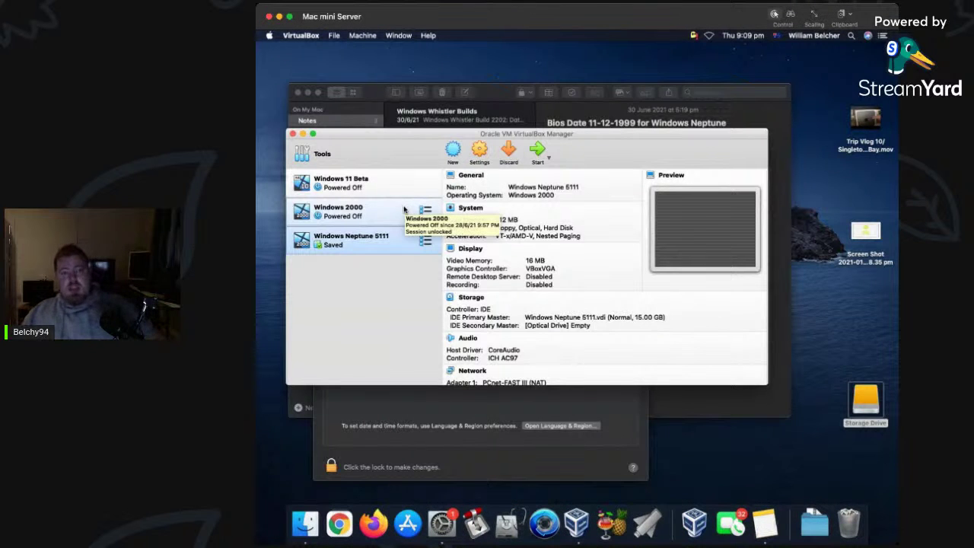
pyautogui.click(766, 524)
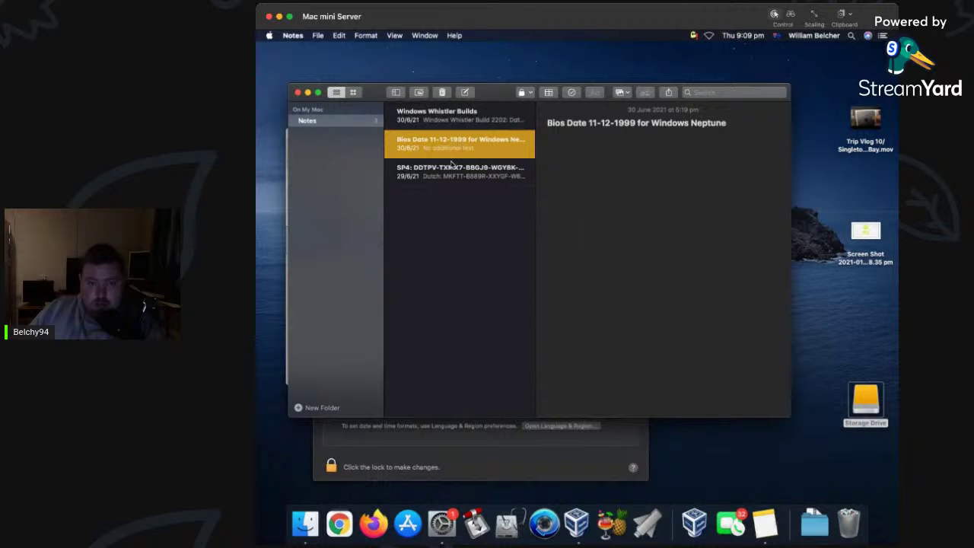
pyautogui.click(451, 120)
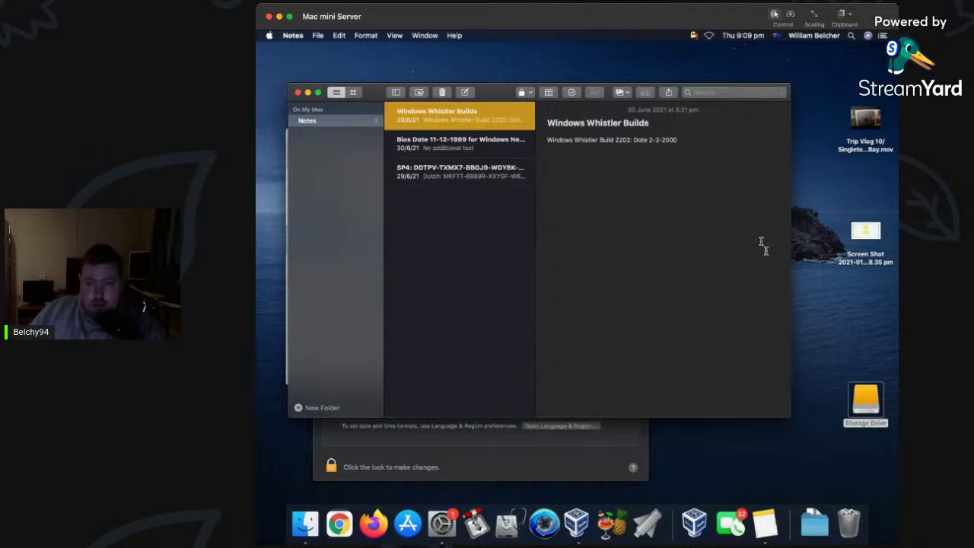
pyautogui.click(740, 37)
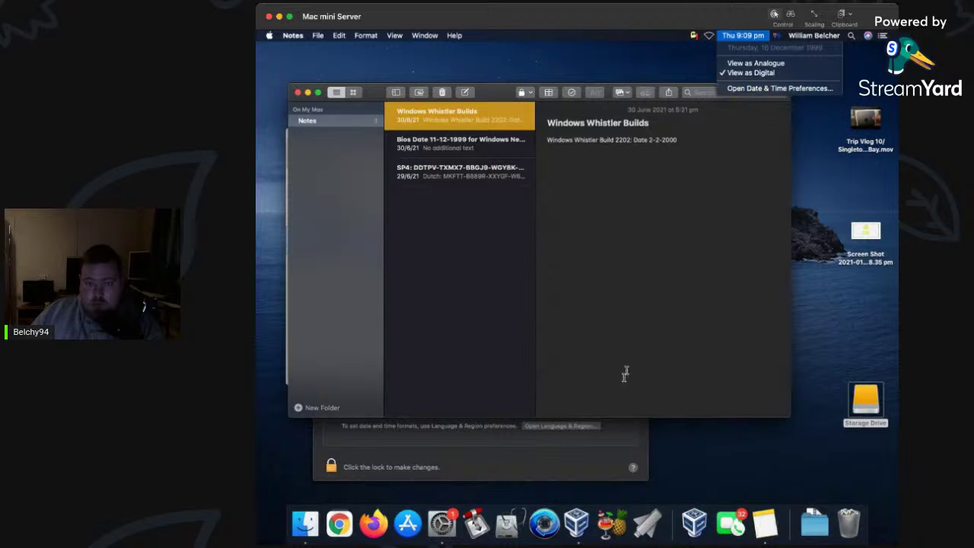
# Unlock Date & Time with the account password and begin entering the new date.
pyautogui.click(601, 478)
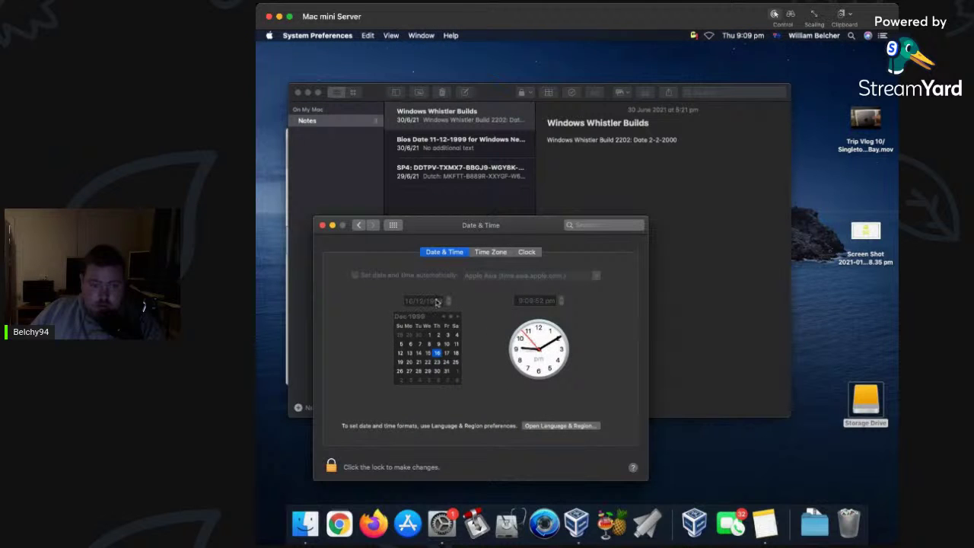
pyautogui.click(344, 466)
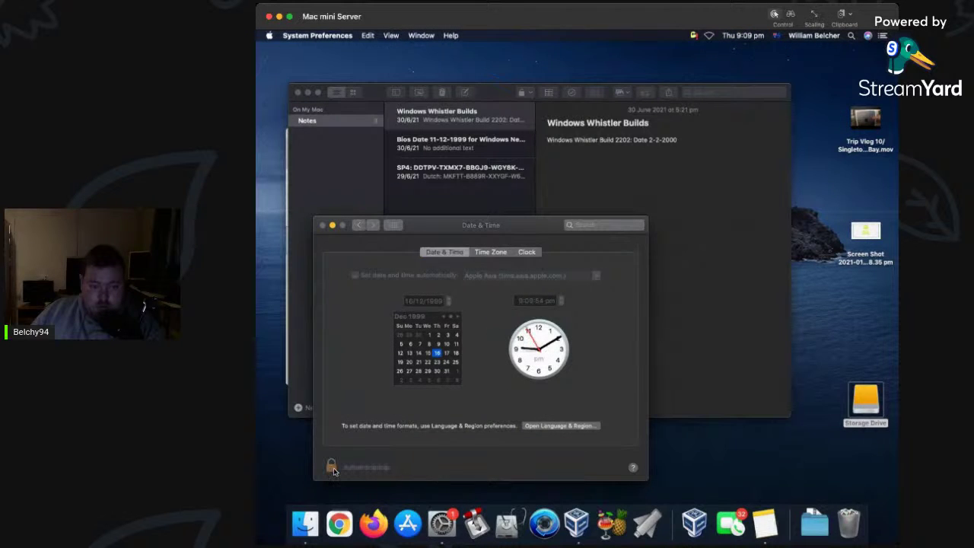
pyautogui.write('********')
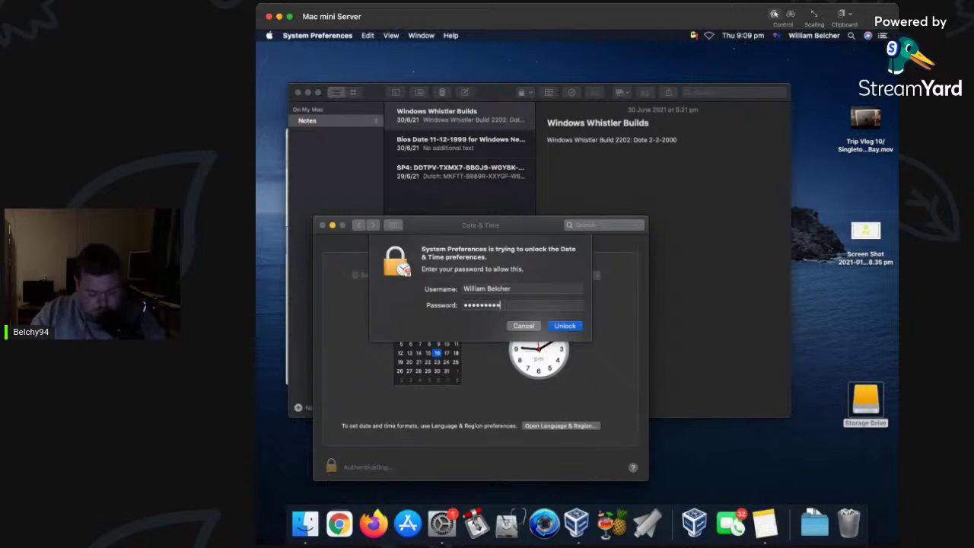
pyautogui.press('Return')
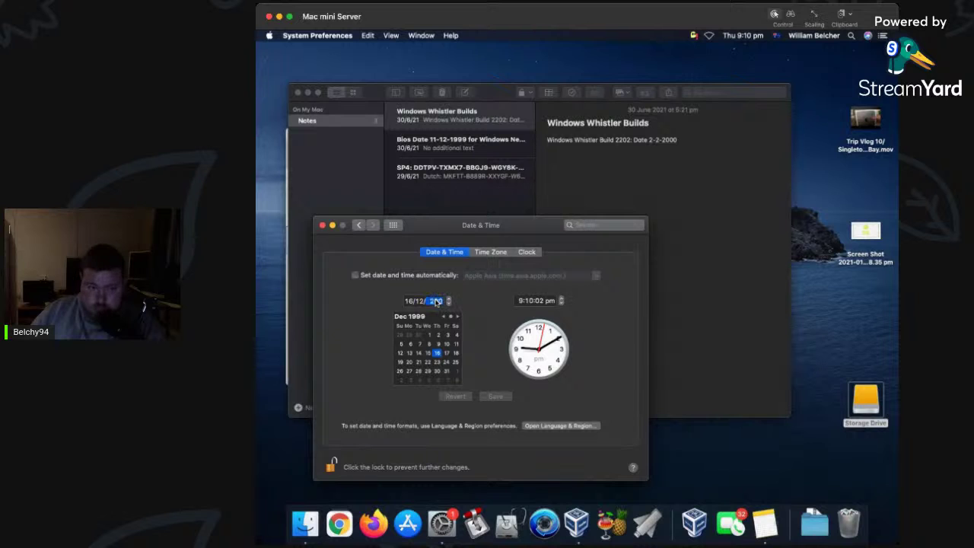
pyautogui.write('1969')
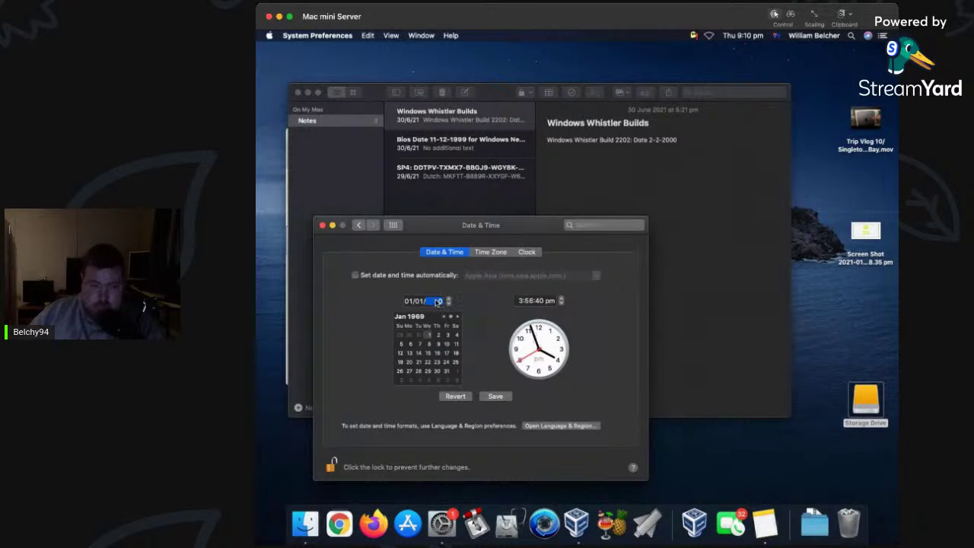
pyautogui.write('3000')
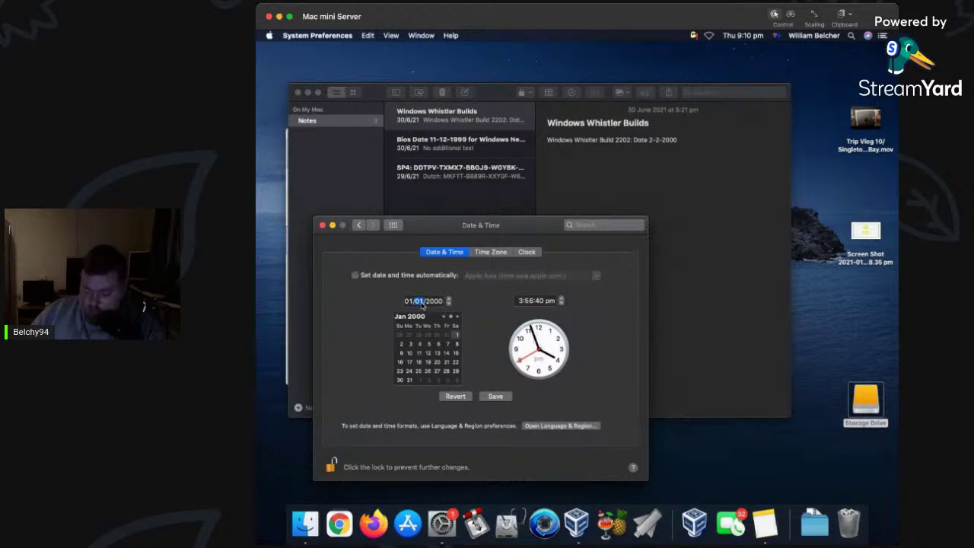
pyautogui.write('2')
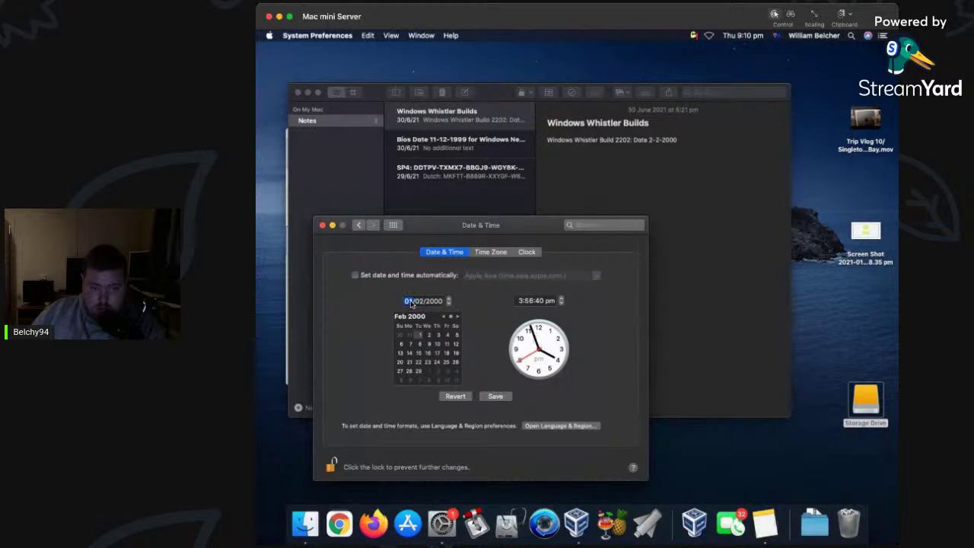
pyautogui.write('5')
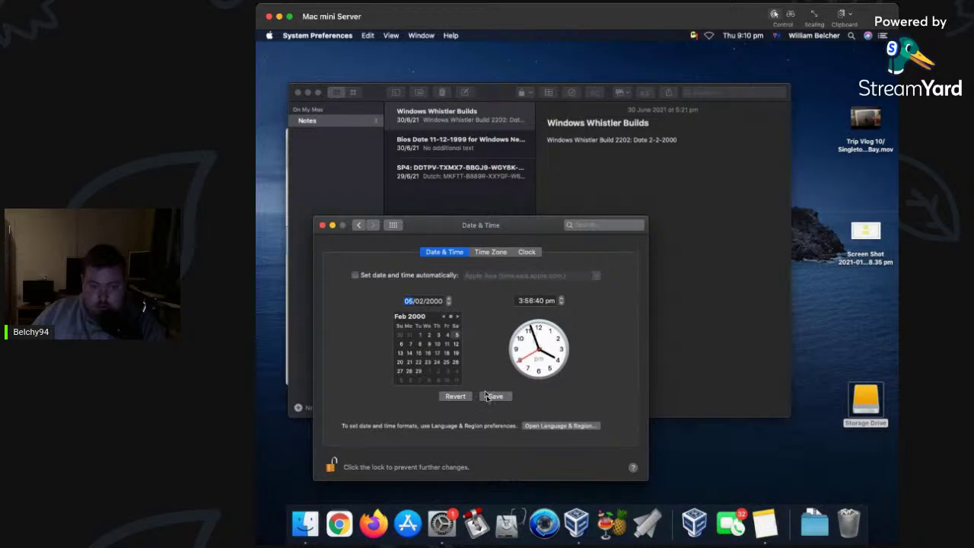
# Save the date as Saturday 5 February 2000, then minimise Date & Time and Notes.
pyautogui.click(495, 396)
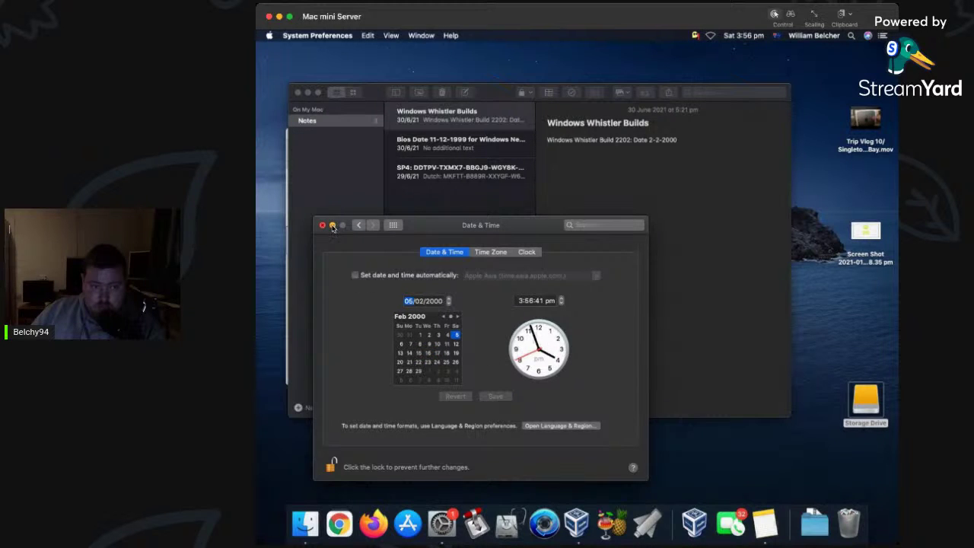
pyautogui.click(333, 226)
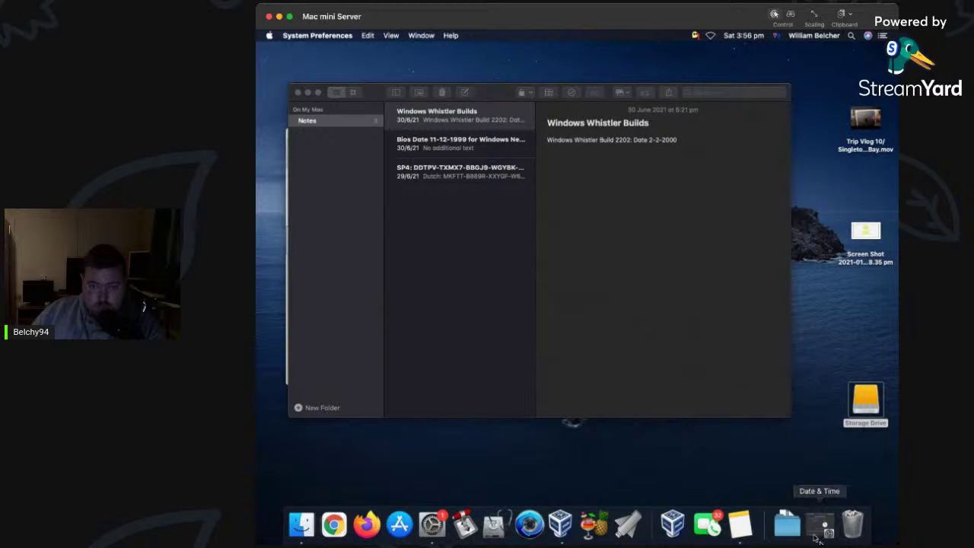
pyautogui.click(743, 36)
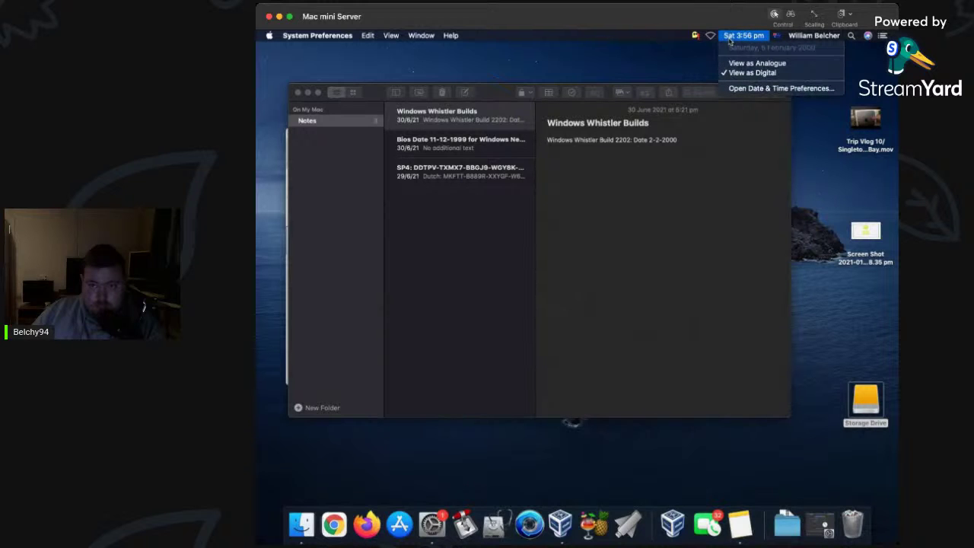
pyautogui.click(748, 224)
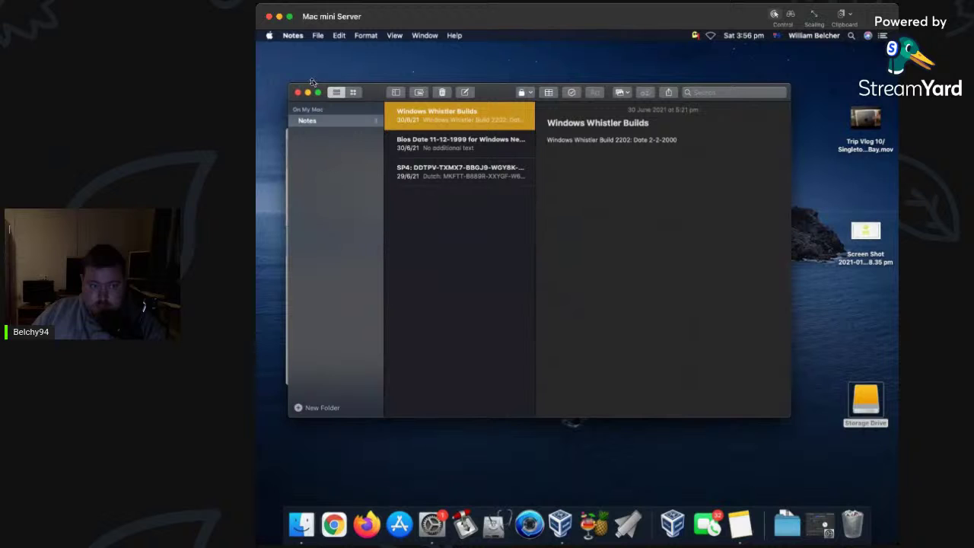
pyautogui.click(308, 92)
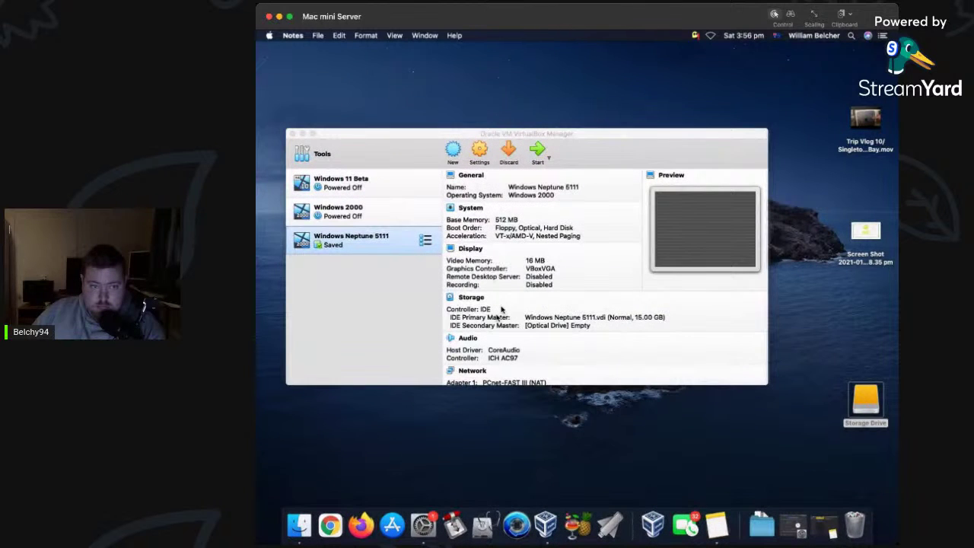
# Start the Windows 2000 VM, clear its notice bars and exit Getting Started after boot.
pyautogui.click(367, 219)
pyautogui.click(537, 150)
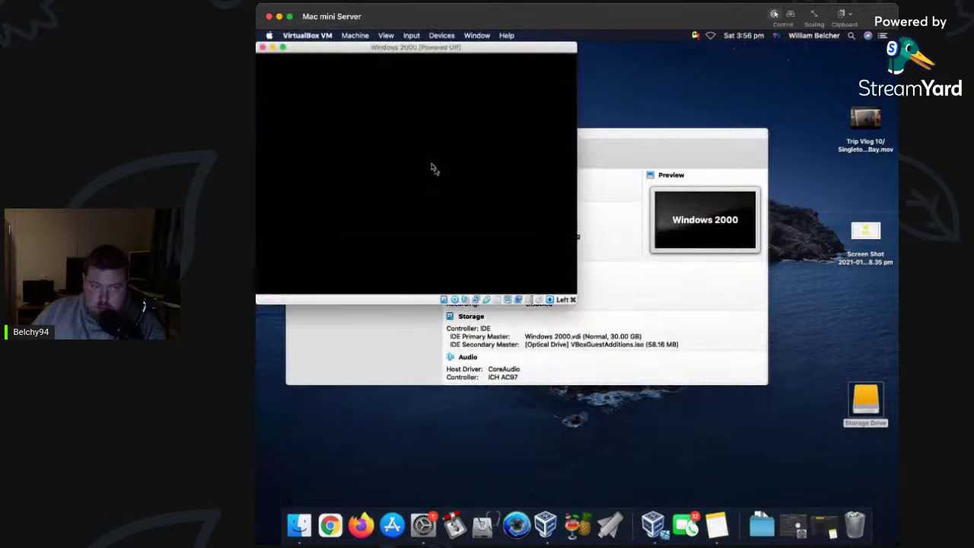
pyautogui.scroll(-1, 527, 371)
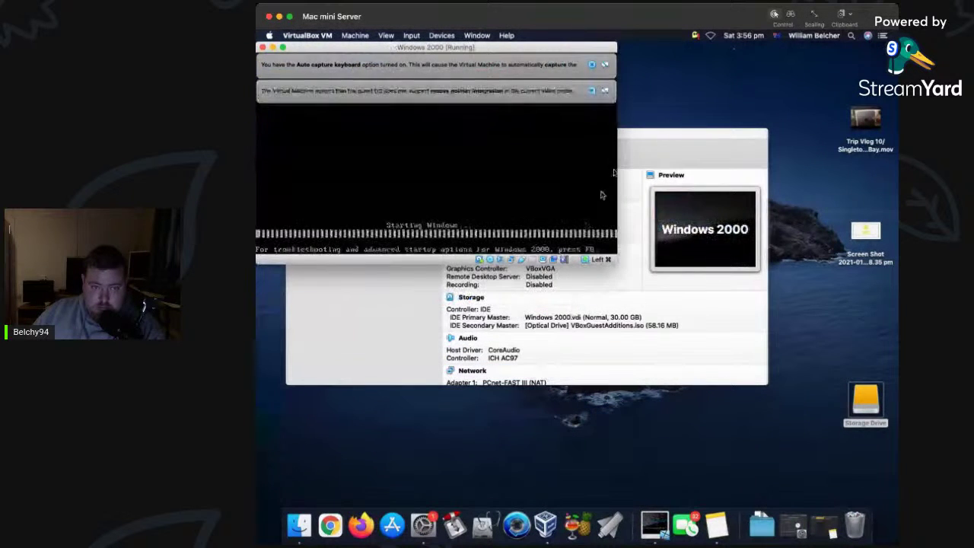
pyautogui.click(605, 65)
pyautogui.click(605, 65)
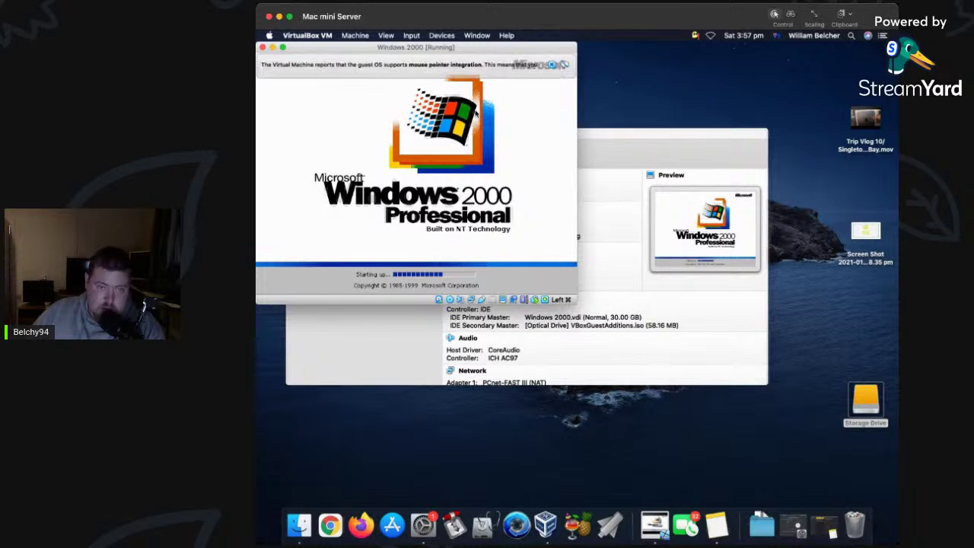
pyautogui.click(552, 64)
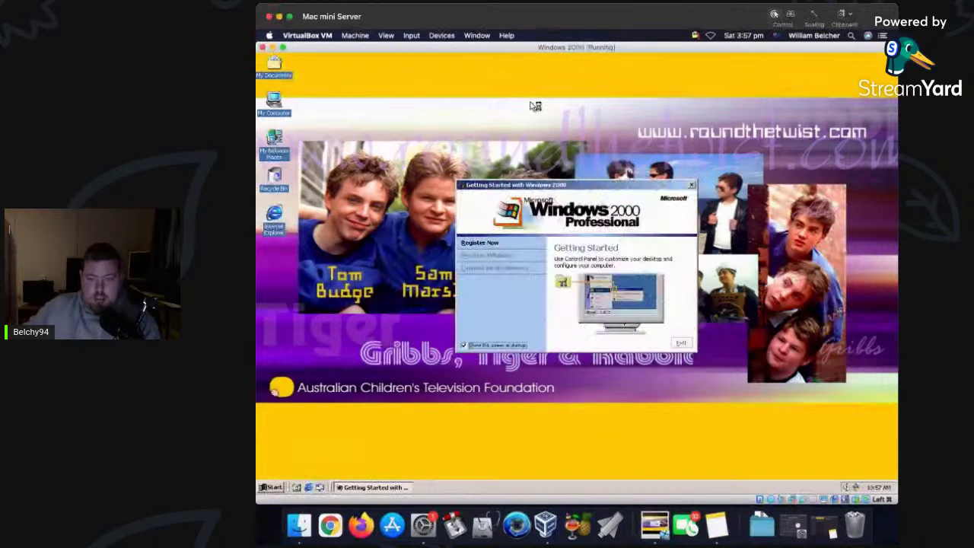
pyautogui.click(681, 345)
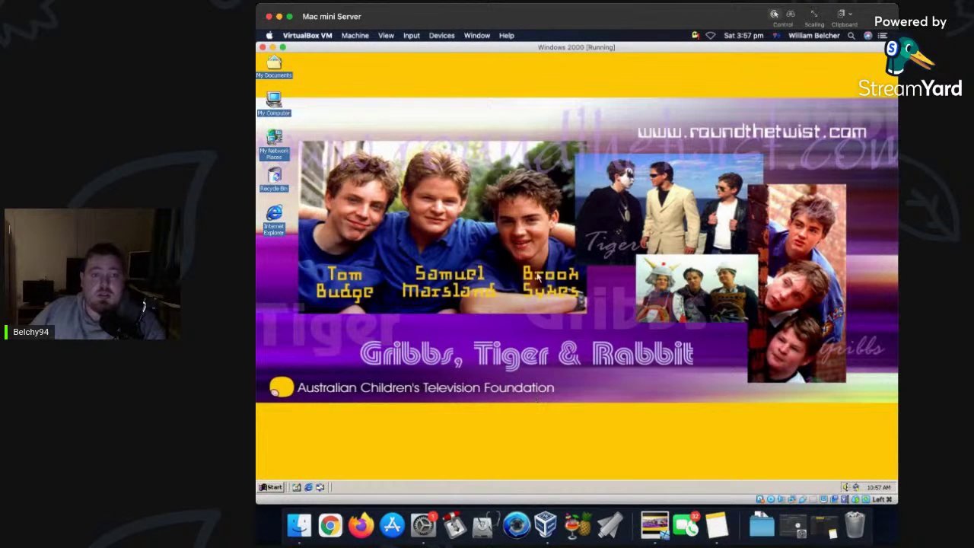
# Attach usa_2202_x86fre.pro_whistler.iso from the Windows XP beta folder to the optical drive, then open My Computer.
pyautogui.click(410, 36)
pyautogui.moveTo(442, 36)
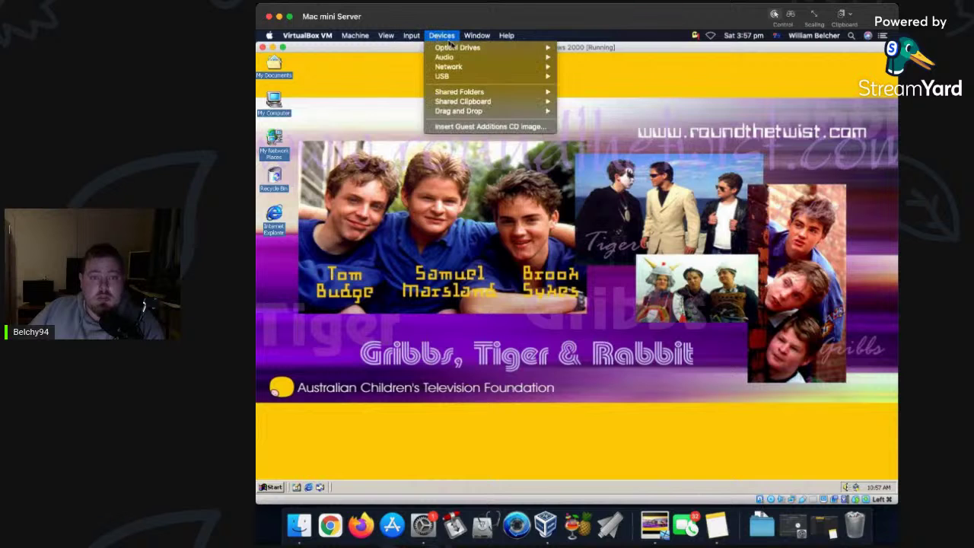
pyautogui.click(602, 50)
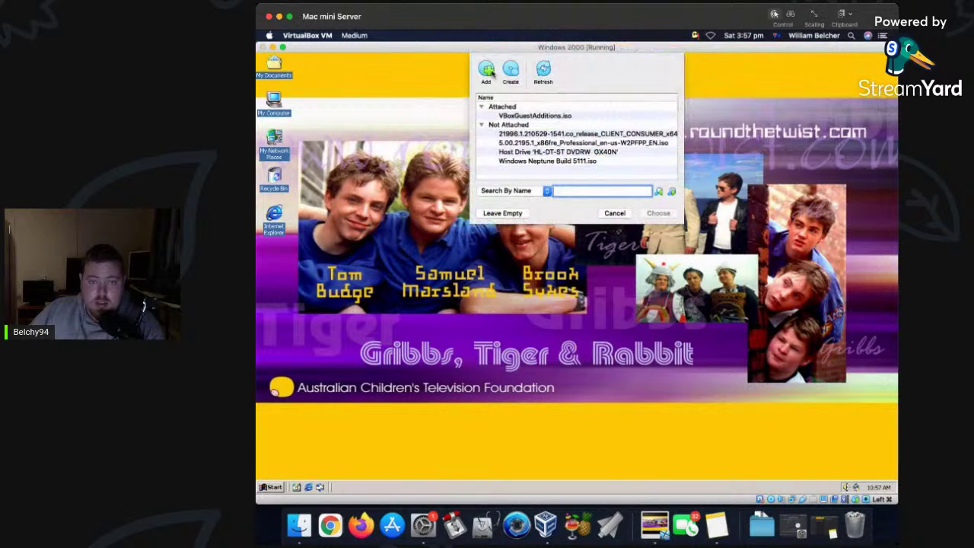
pyautogui.click(489, 71)
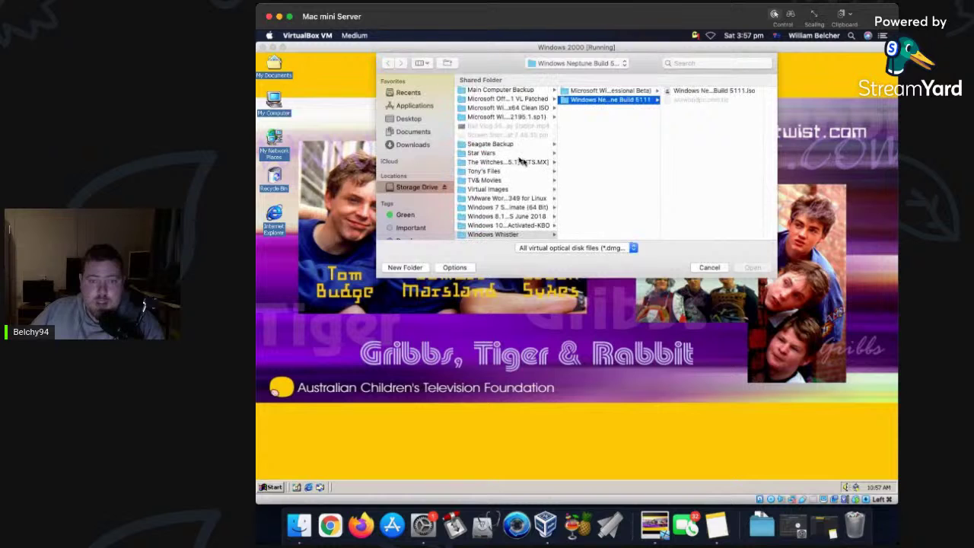
pyautogui.click(655, 91)
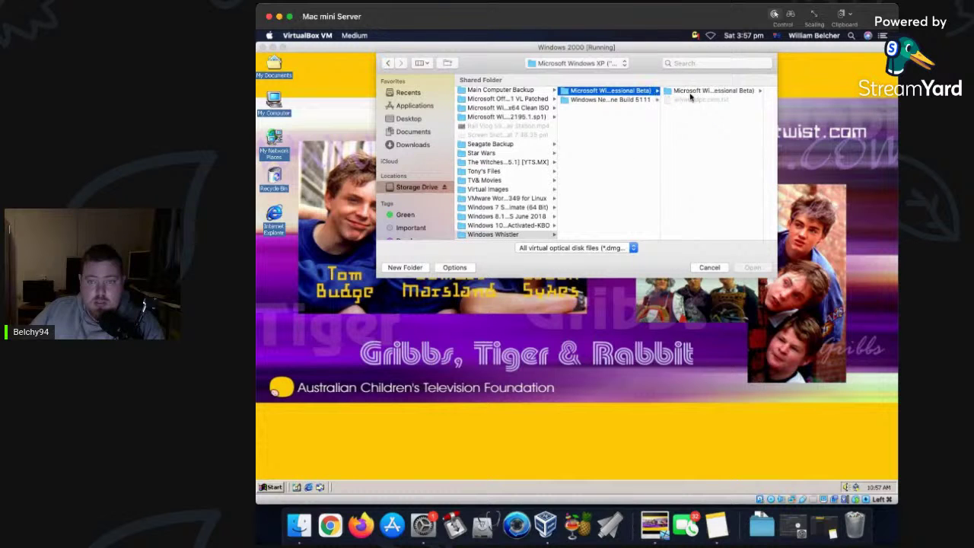
pyautogui.click(692, 92)
pyautogui.click(706, 92)
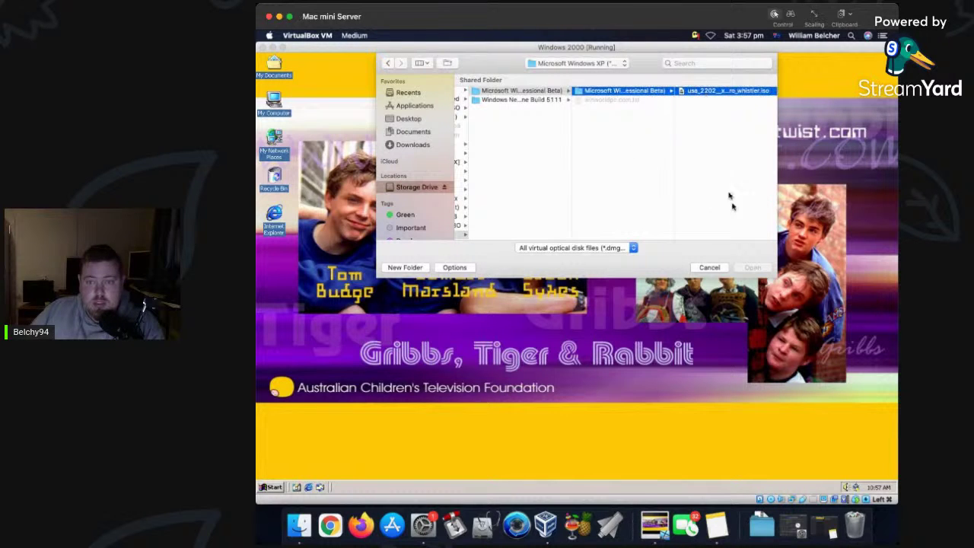
pyautogui.click(752, 268)
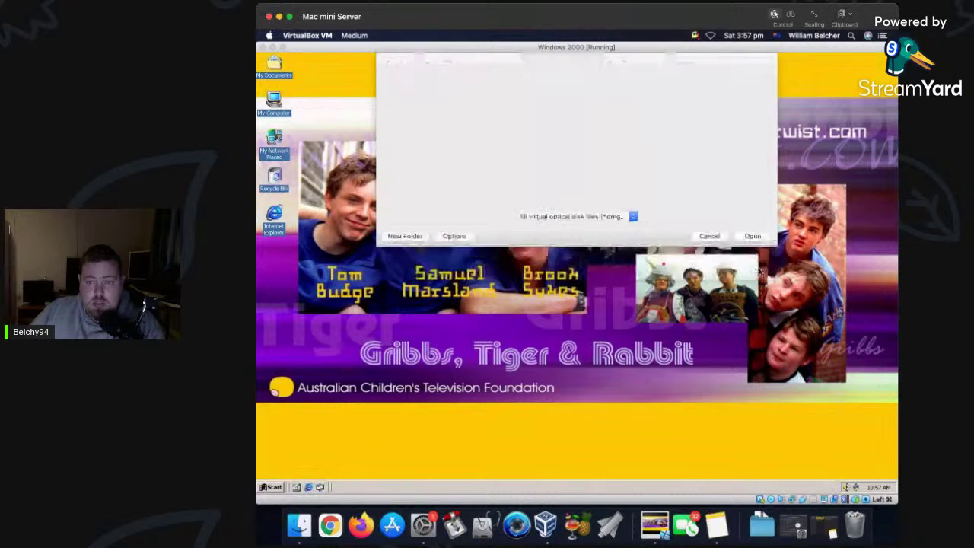
pyautogui.click(659, 213)
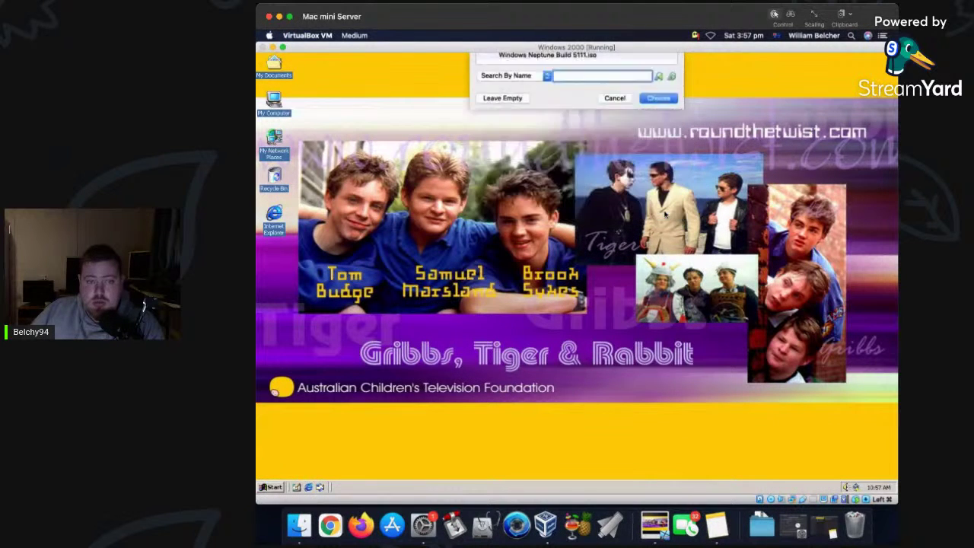
pyautogui.doubleClick(280, 105)
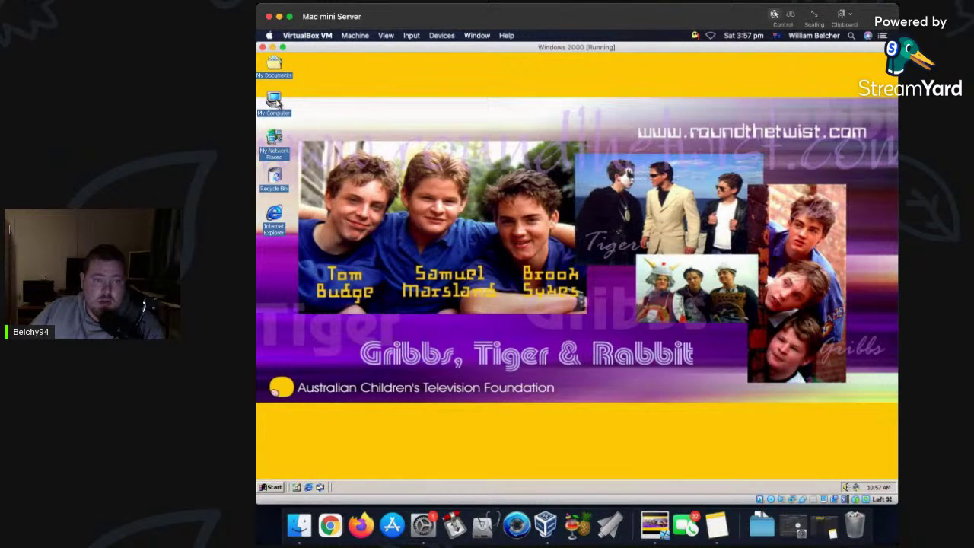
# Try opening drive D:, reselect the Whistler ISO, dismiss the not-ready error and close My Computer.
pyautogui.doubleClick(412, 114)
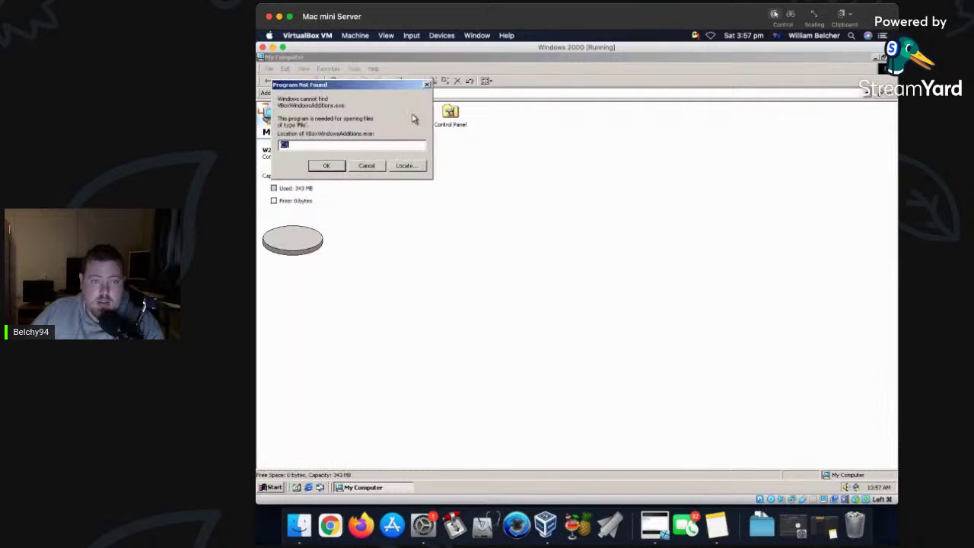
pyautogui.click(367, 166)
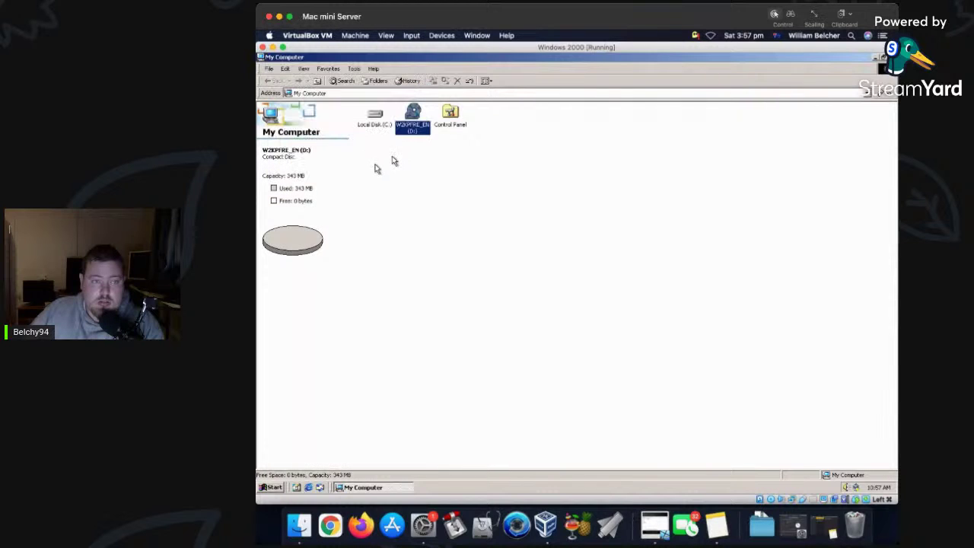
pyautogui.click(411, 36)
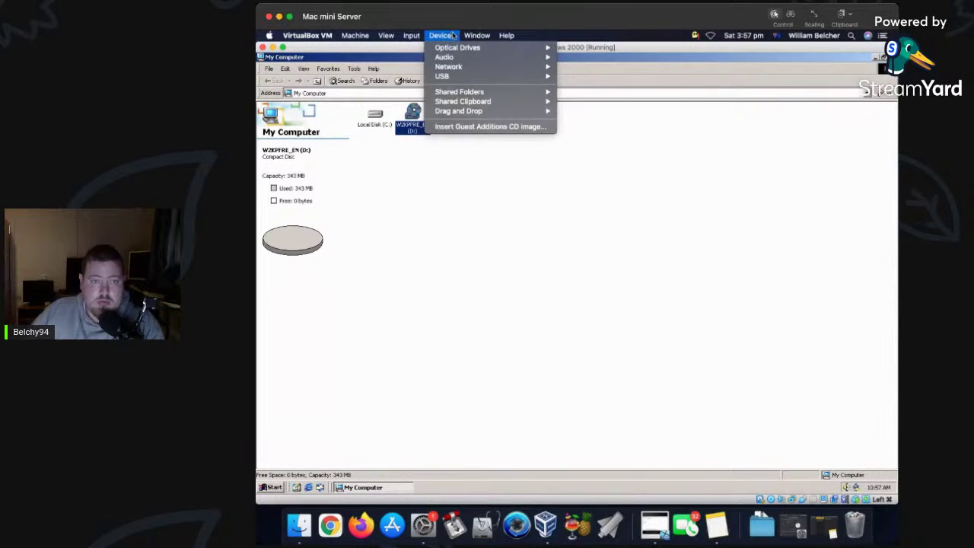
pyautogui.moveTo(460, 47)
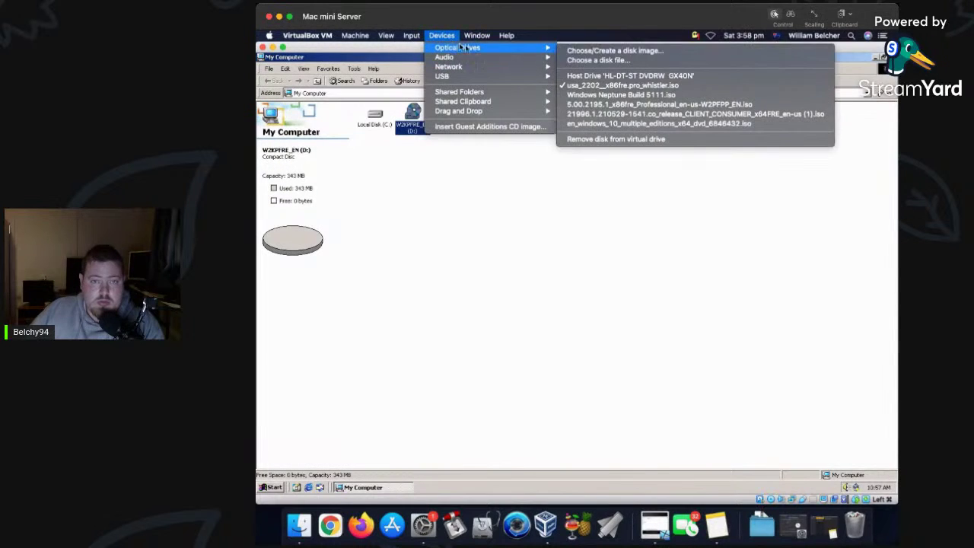
pyautogui.click(598, 85)
pyautogui.doubleClick(417, 127)
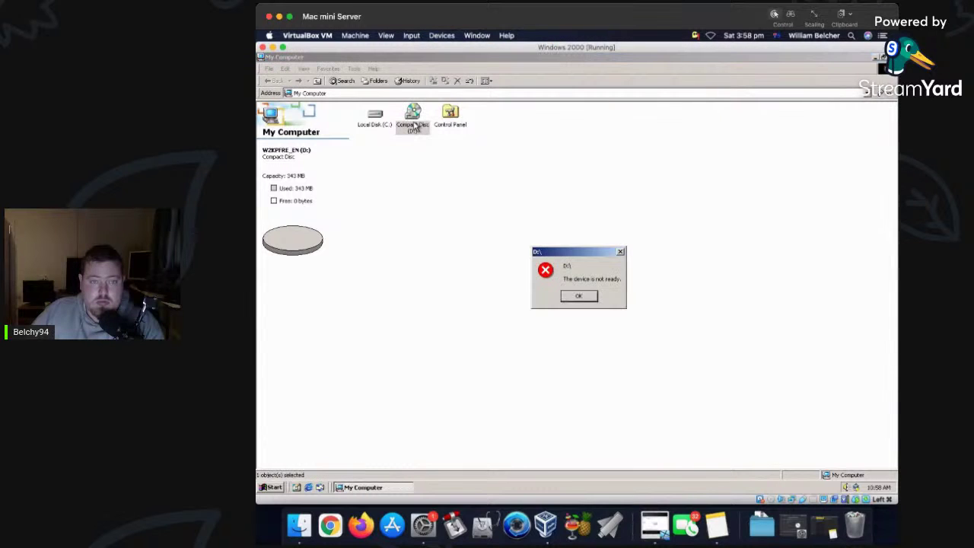
pyautogui.click(591, 297)
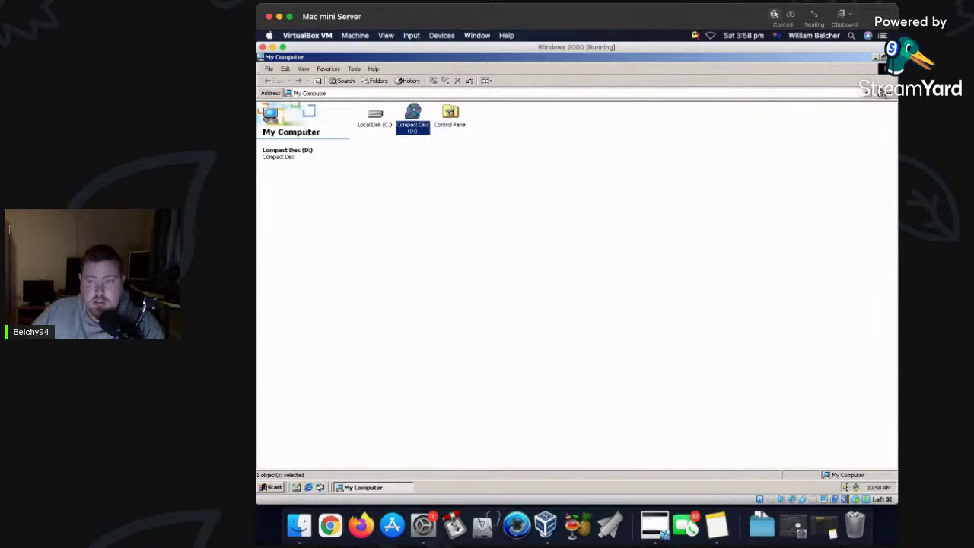
pyautogui.hotkey('alt', 'F4')
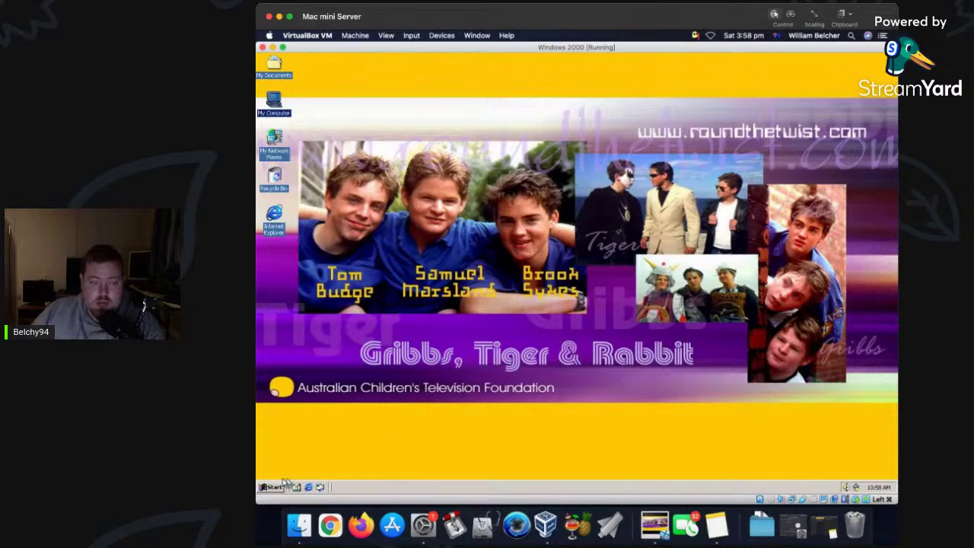
# Restart the Windows 2000 guest by choosing Restart in the Shut Down dialog.
pyautogui.click(271, 487)
pyautogui.click(312, 473)
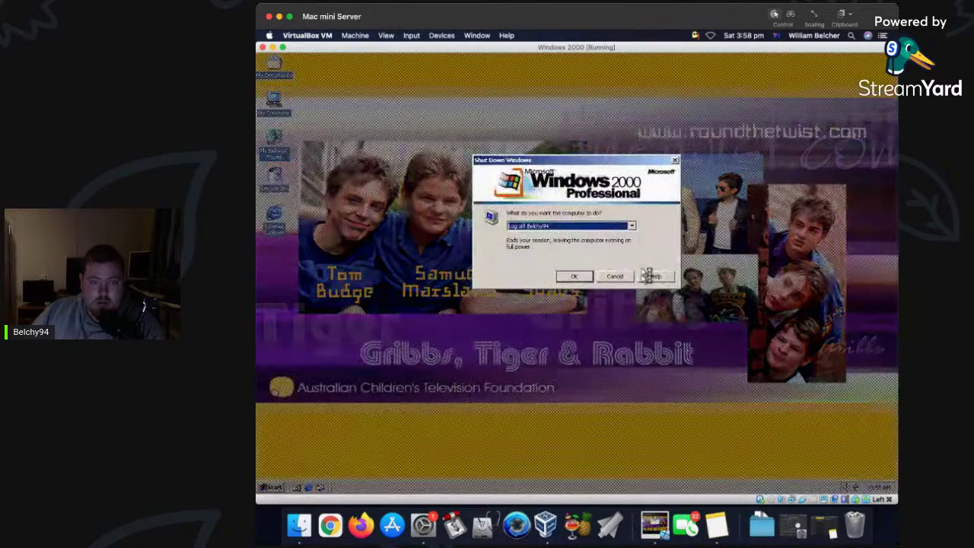
pyautogui.click(633, 227)
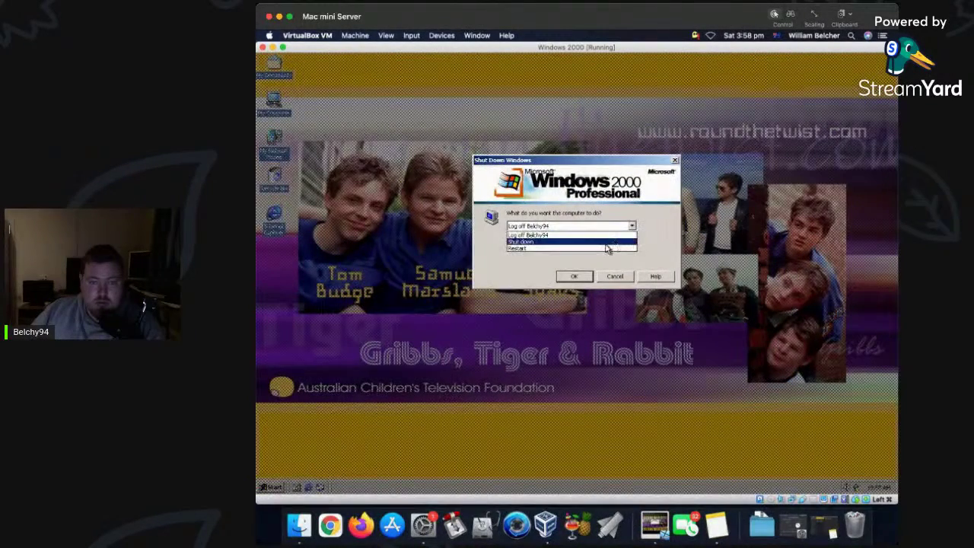
pyautogui.click(578, 244)
pyautogui.click(577, 276)
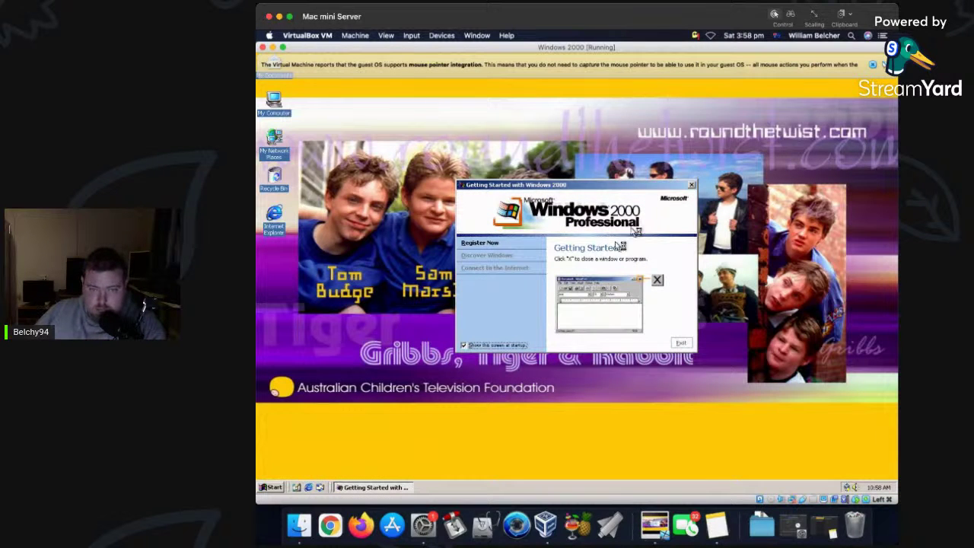
# Close Getting Started, open My Computer and cancel the Insert disk prompt for drive D:.
pyautogui.click(691, 186)
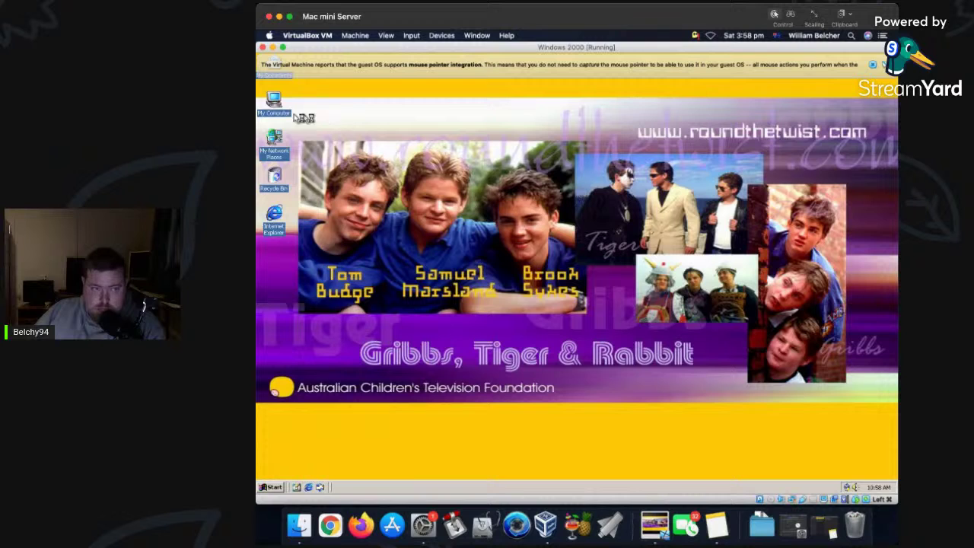
pyautogui.doubleClick(274, 103)
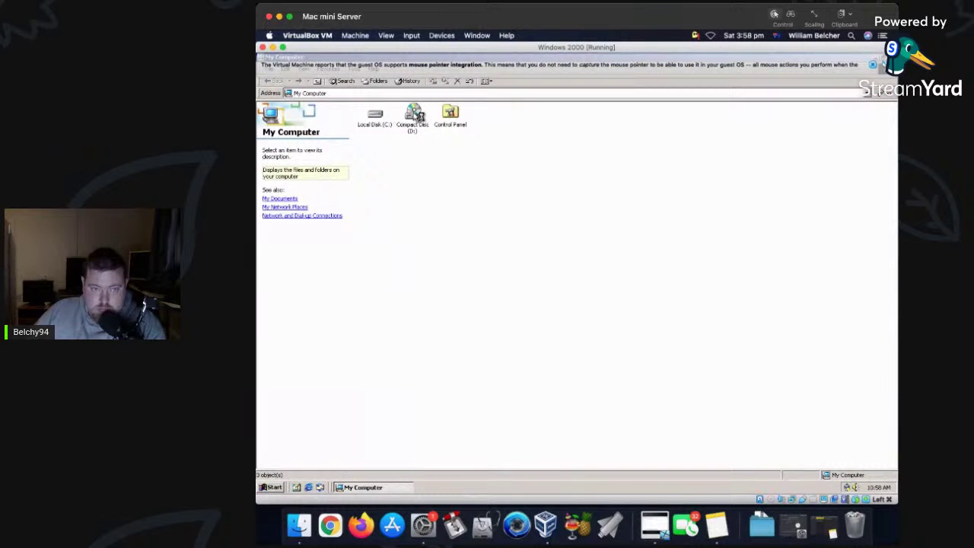
pyautogui.click(873, 64)
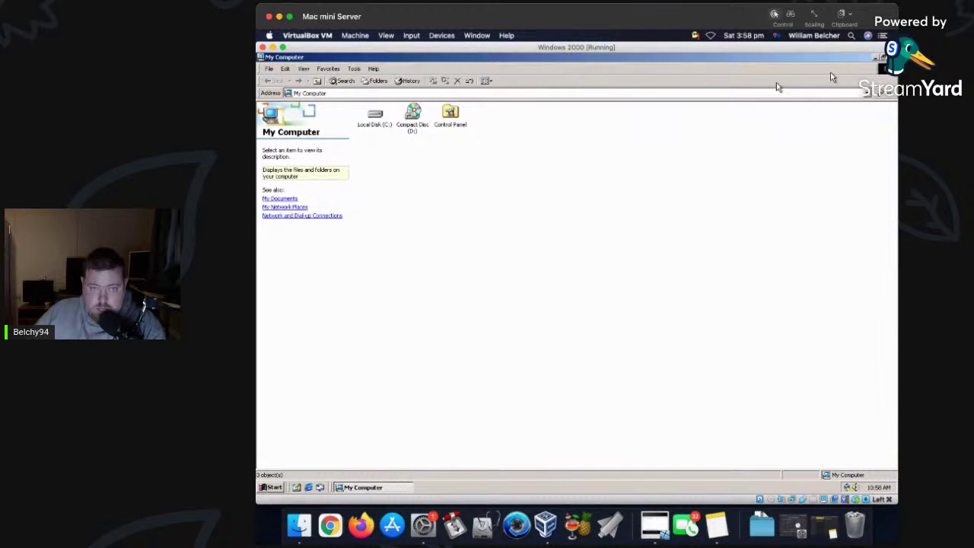
pyautogui.doubleClick(415, 124)
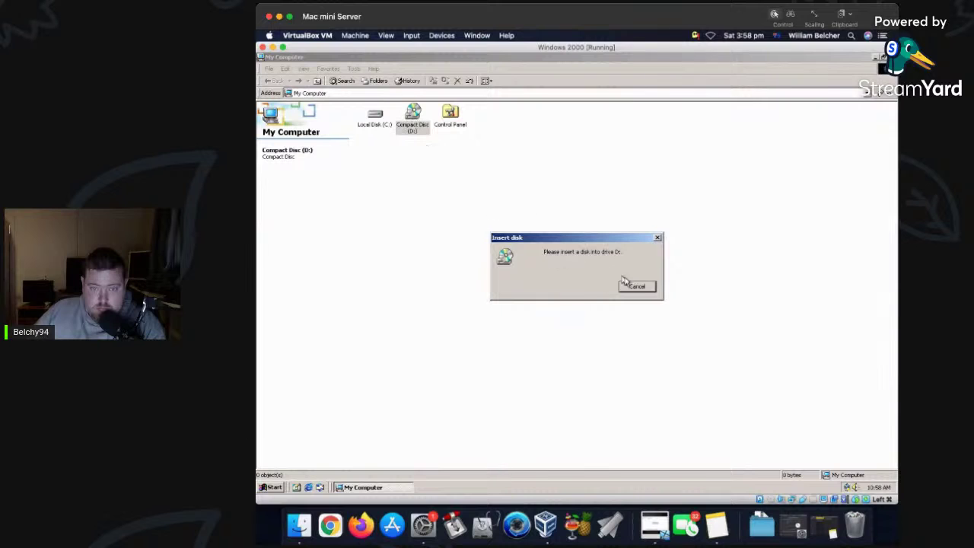
pyautogui.click(637, 288)
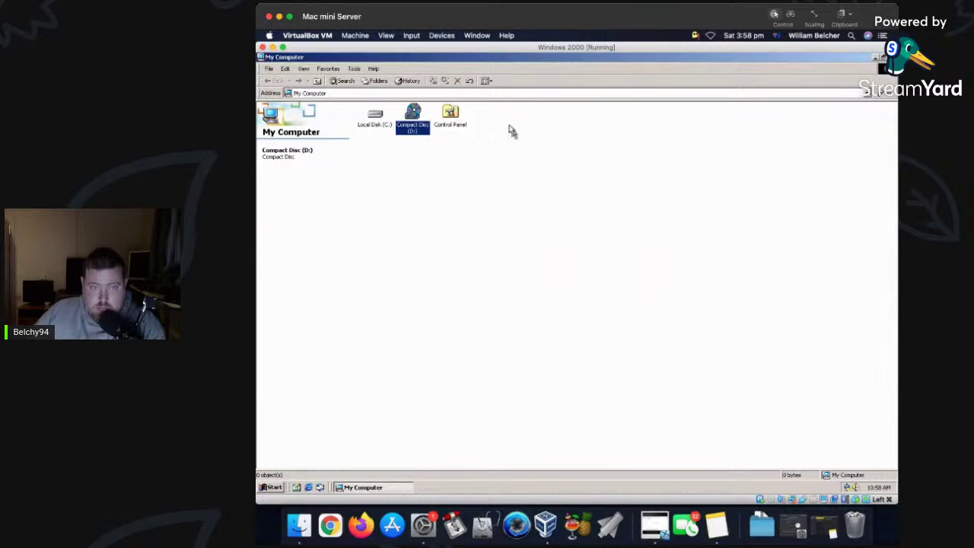
# Mount the usa_2202 Whistler ISO in the VM's optical drive.
pyautogui.click(438, 35)
pyautogui.moveTo(487, 47)
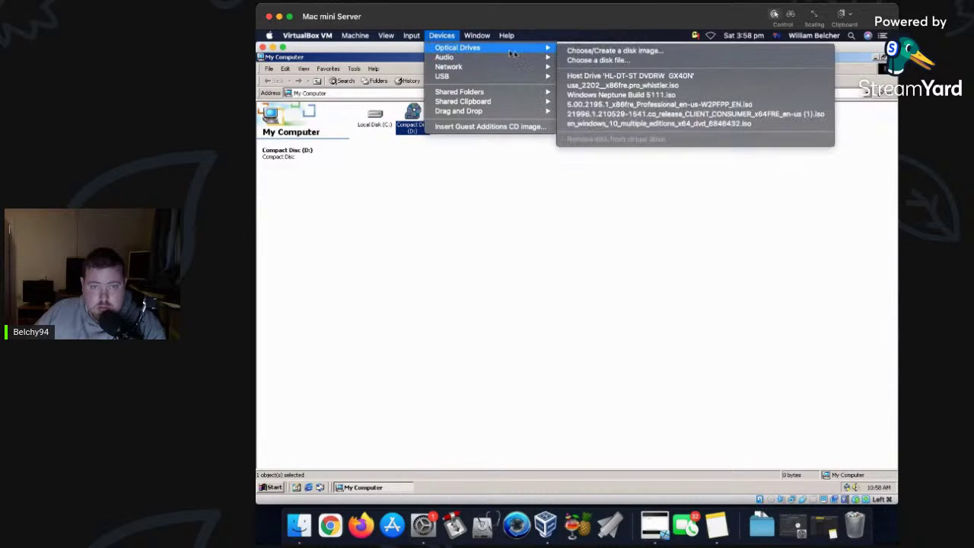
pyautogui.click(600, 86)
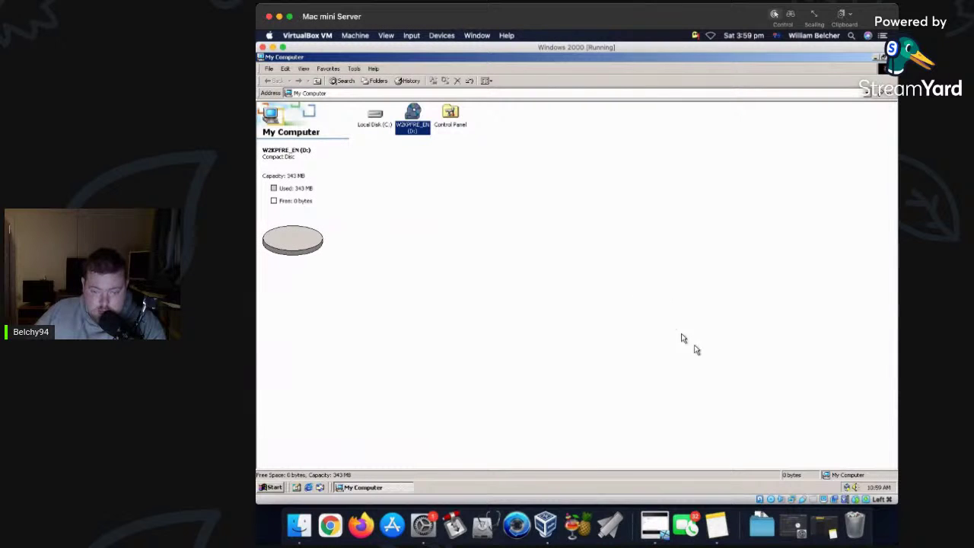
# Run setup from the W2KPFRE_EN disc as an upgrade, accept the licence and finish to restart.
pyautogui.doubleClick(412, 116)
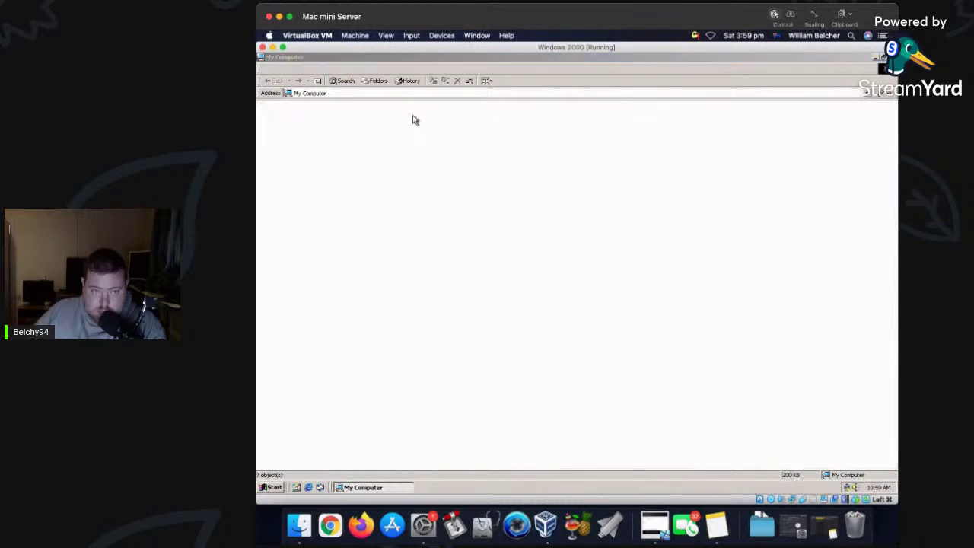
pyautogui.doubleClick(597, 113)
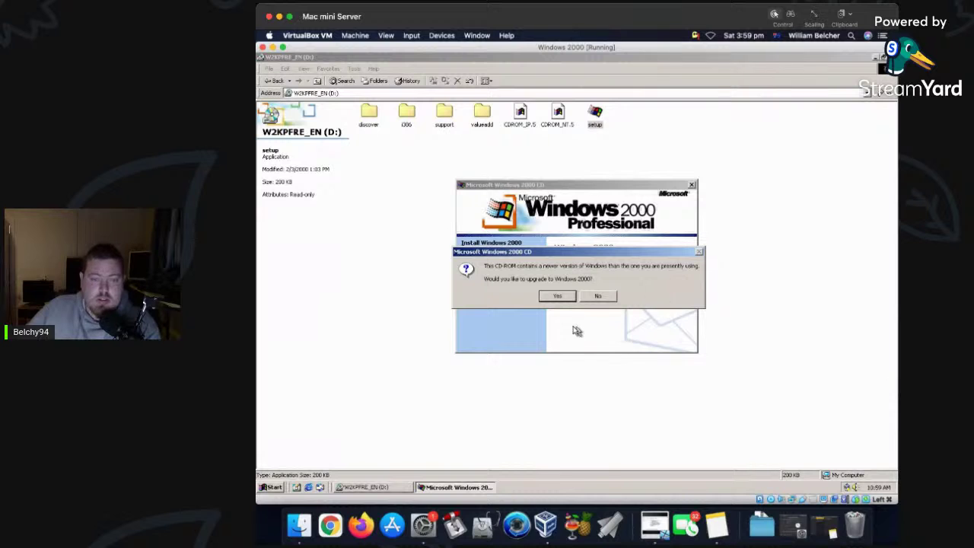
pyautogui.click(544, 296)
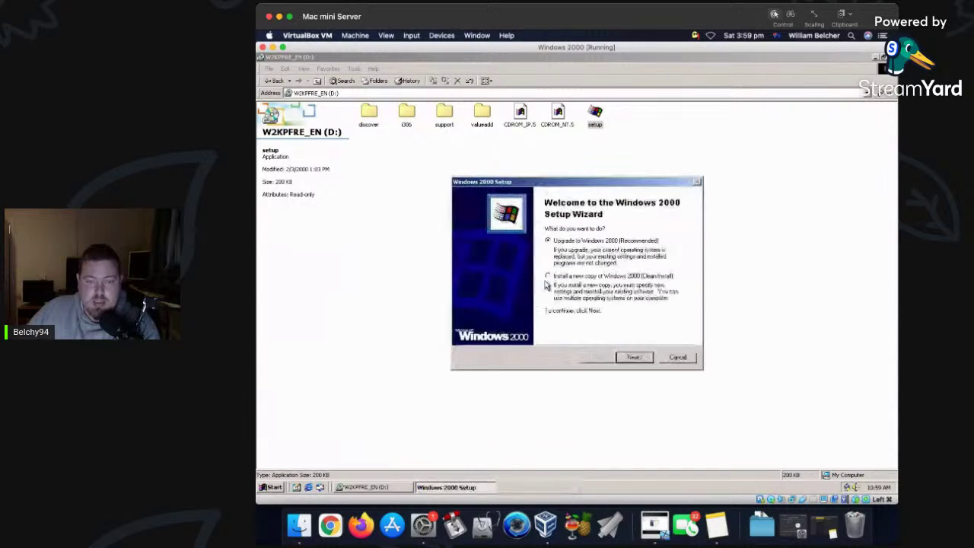
pyautogui.click(635, 358)
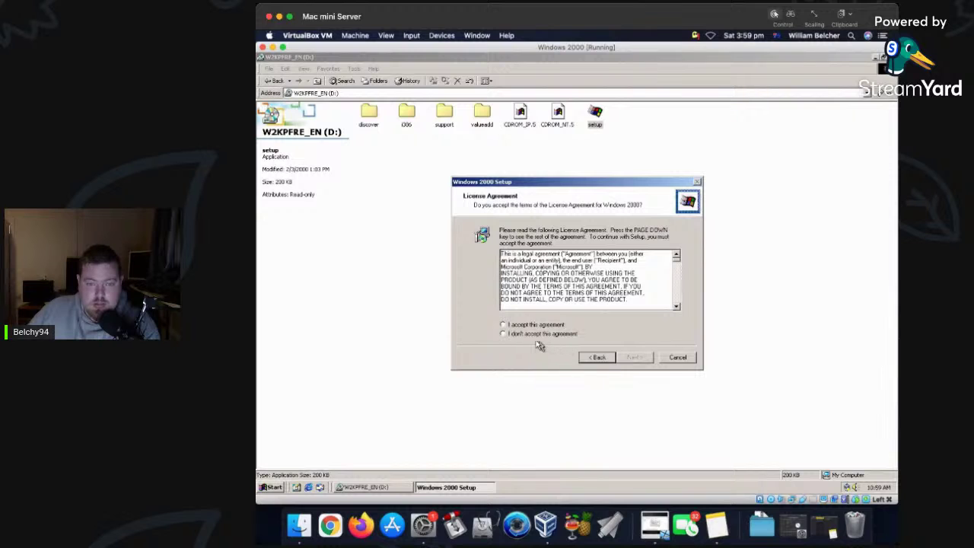
pyautogui.click(555, 328)
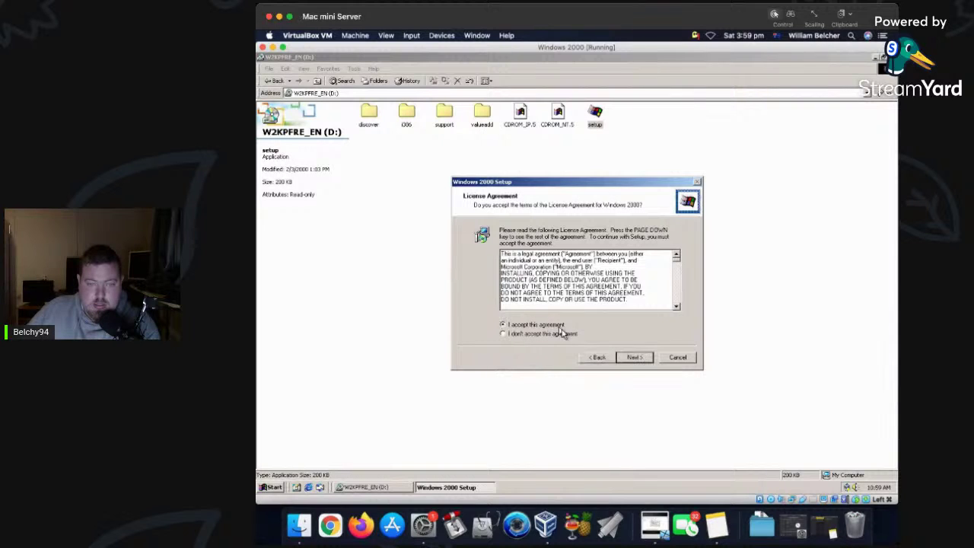
pyautogui.click(637, 360)
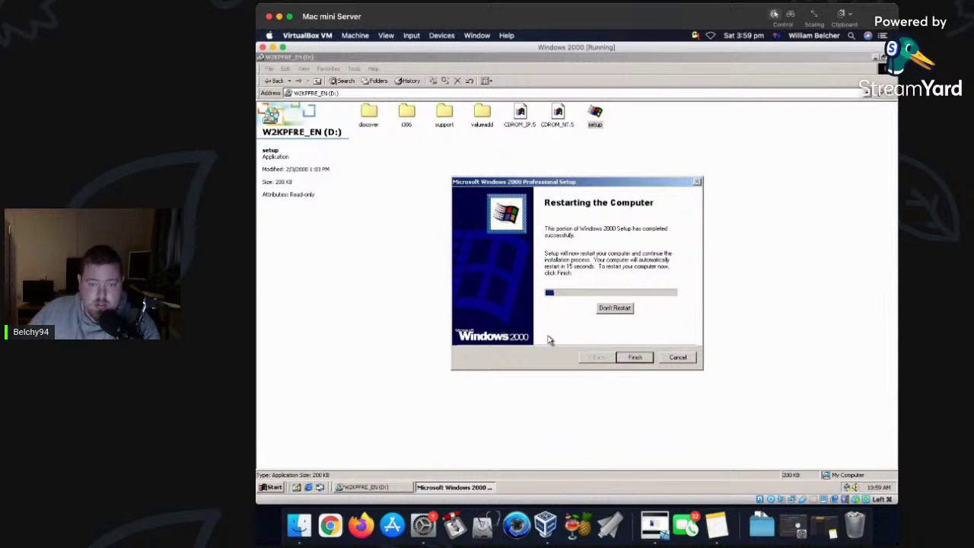
pyautogui.click(632, 358)
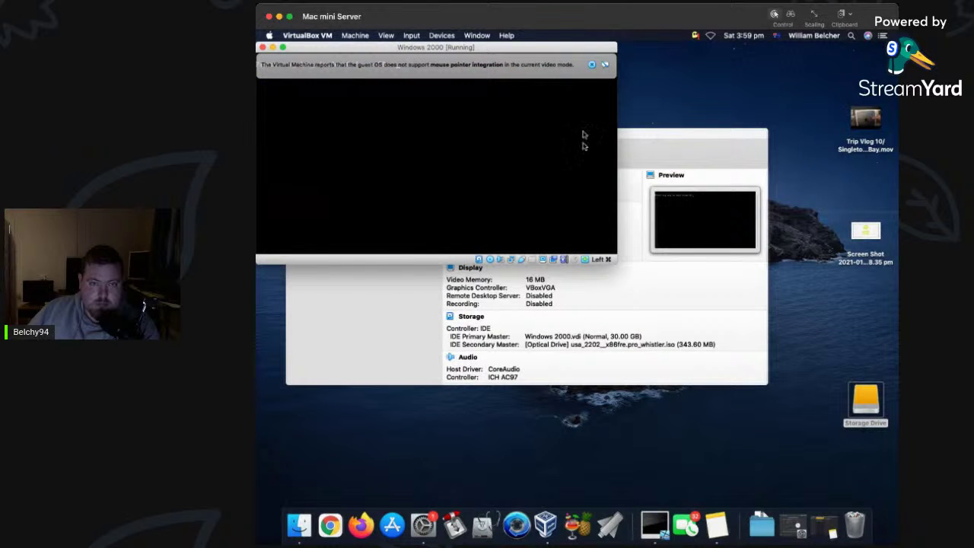
# Boot the guest into the Windows 2000 Professional Setup entry, dismissing mouse-integration notices.
pyautogui.click(593, 66)
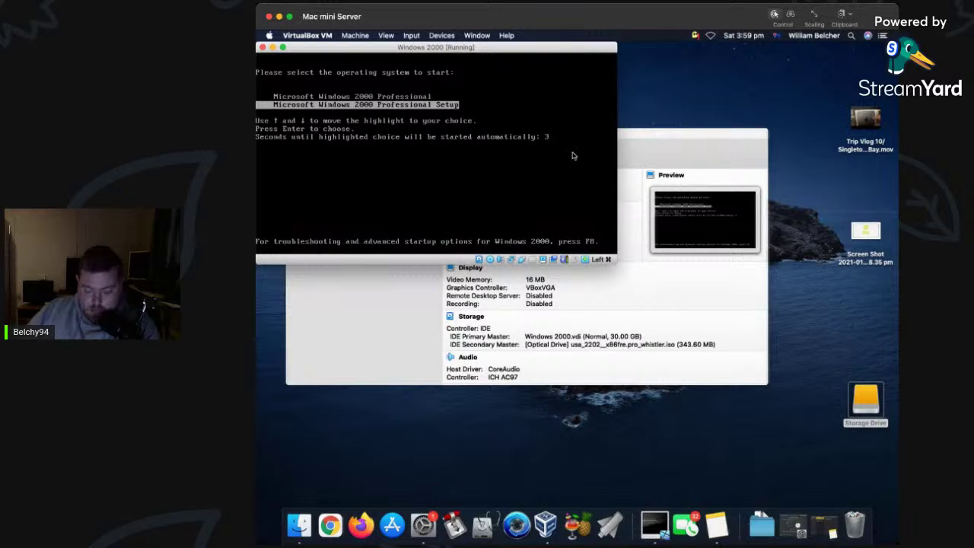
pyautogui.press('Return')
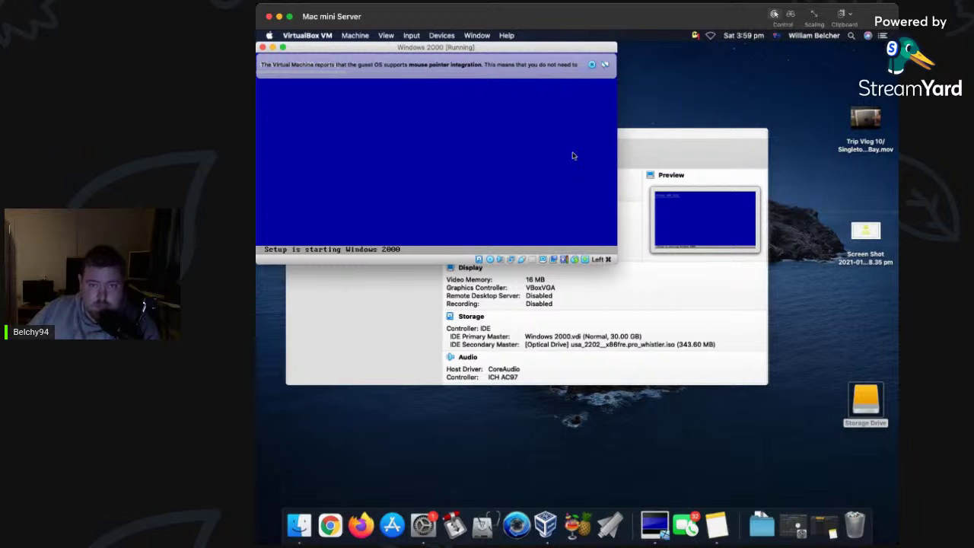
pyautogui.click(593, 64)
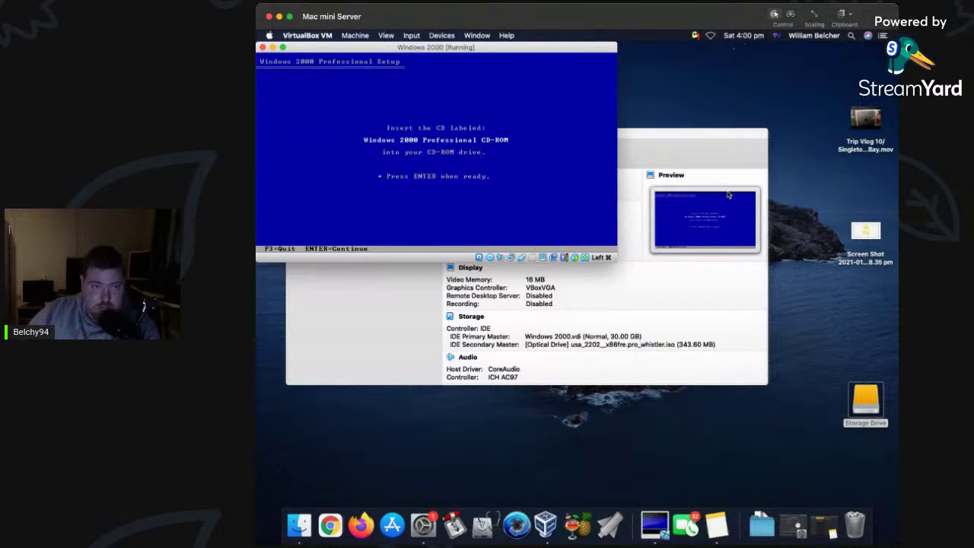
# Eject the Whistler ISO from the VM's optical drive.
pyautogui.click(441, 35)
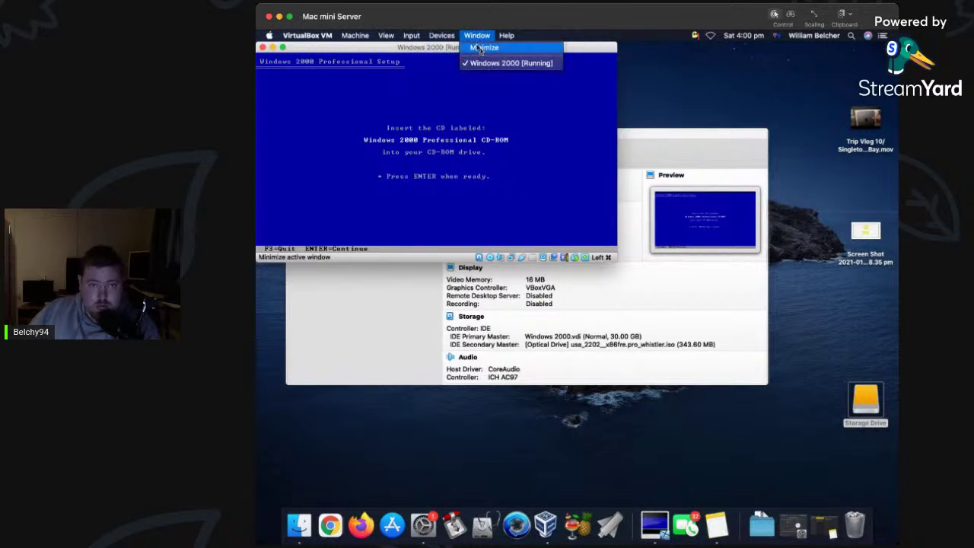
pyautogui.moveTo(450, 49)
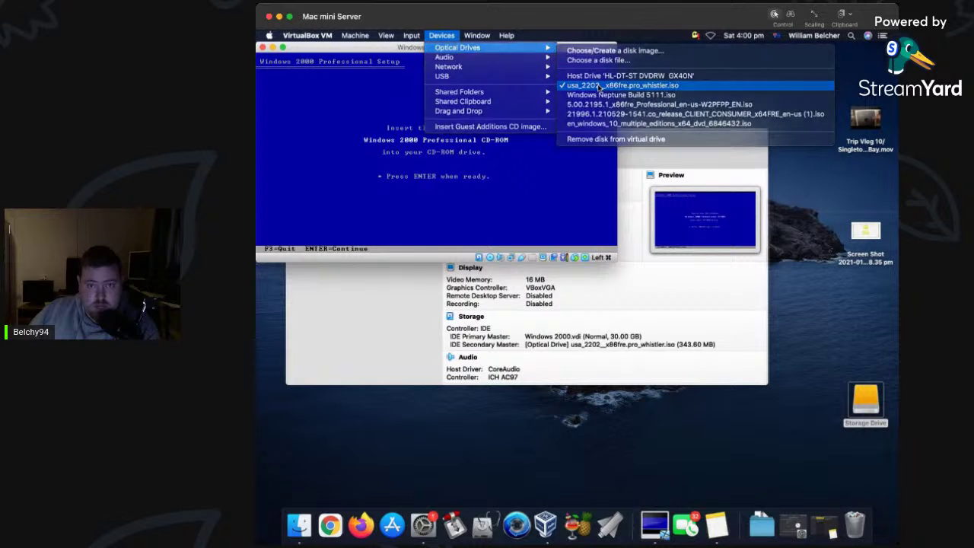
pyautogui.click(601, 85)
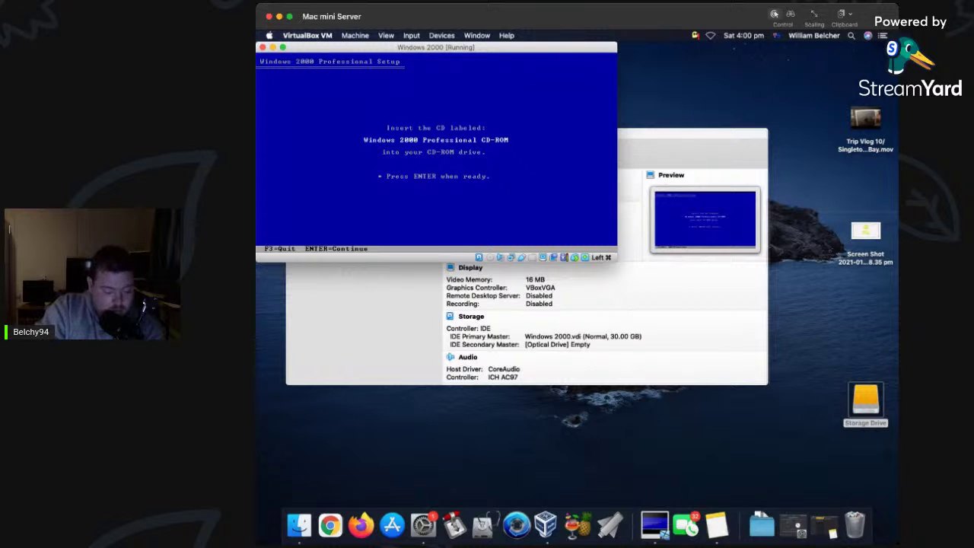
# Quit Windows 2000 Setup with F3, restart, and boot Microsoft Windows 2000 Professional.
pyautogui.press('F3')
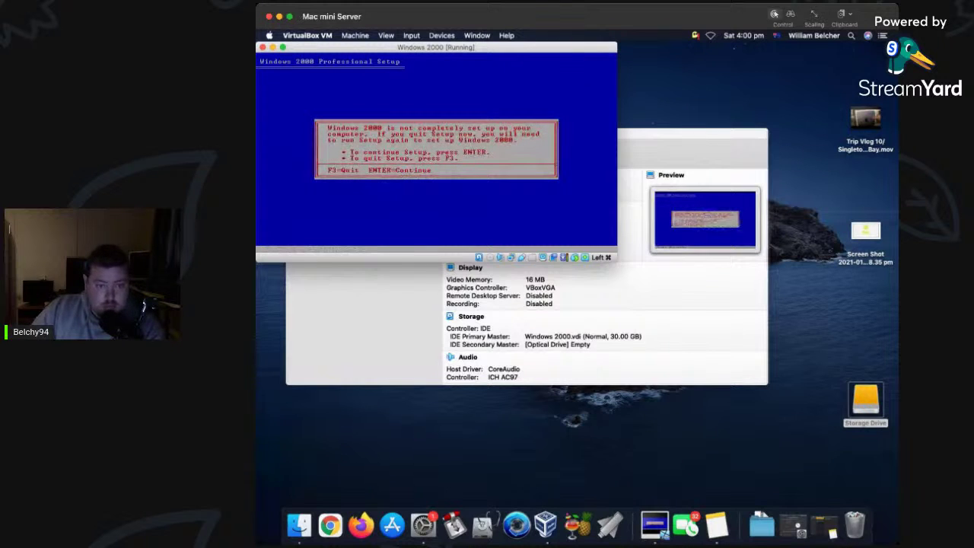
pyautogui.press('F3')
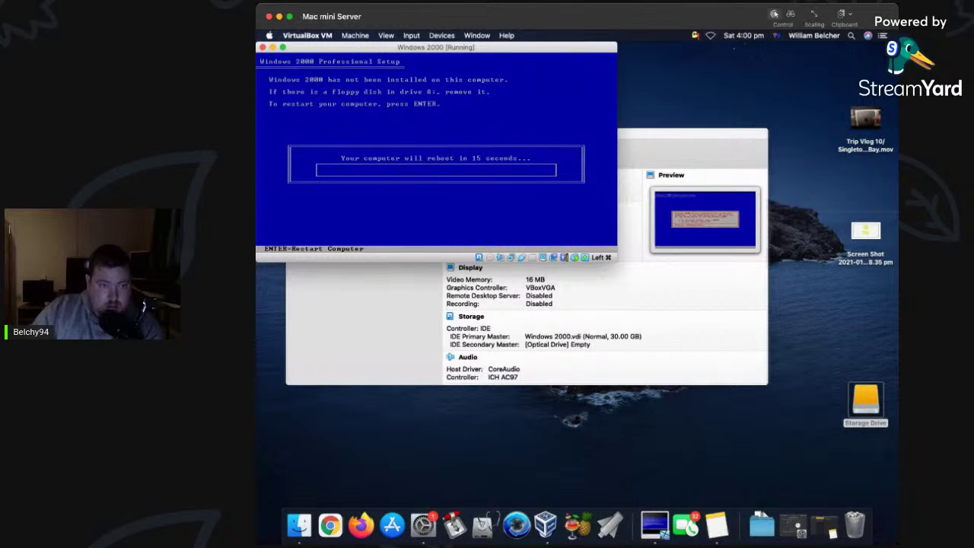
pyautogui.press('Return')
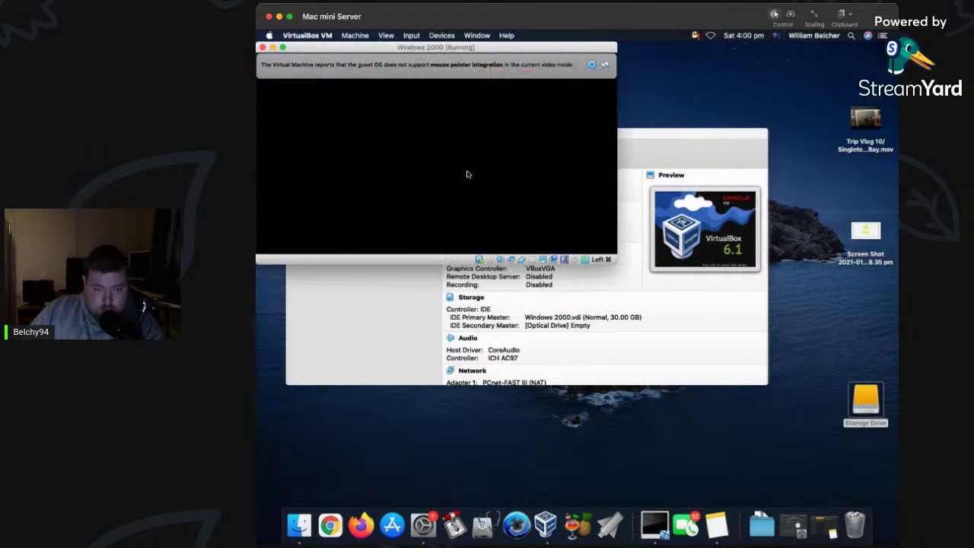
pyautogui.press('Up')
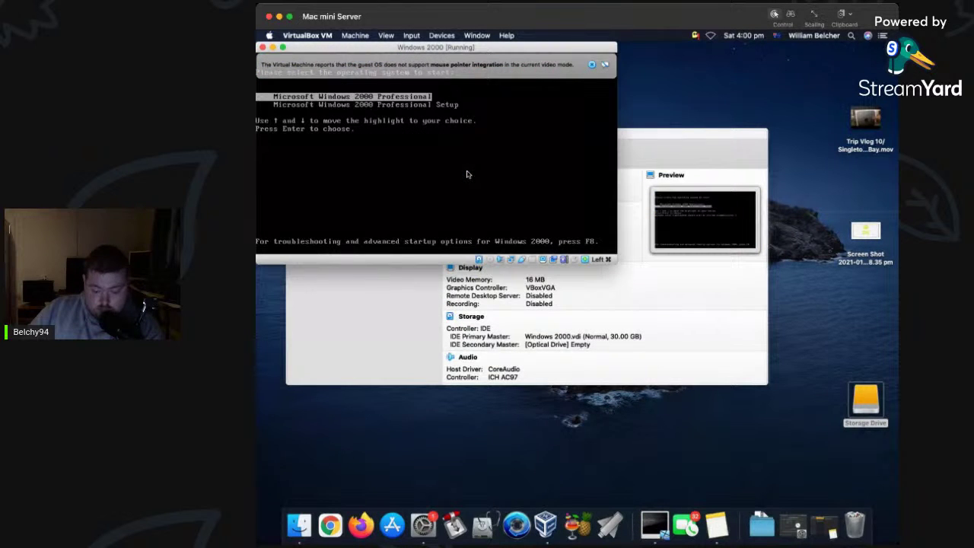
pyautogui.press('Return')
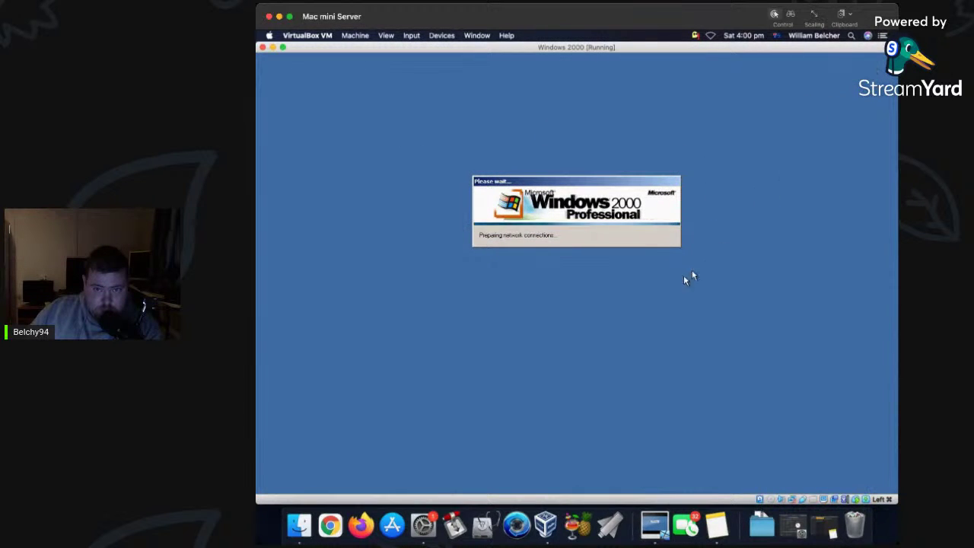
# Log on, close Getting Started, and dismiss the shut-down and Insert disk prompts.
pyautogui.click(573, 248)
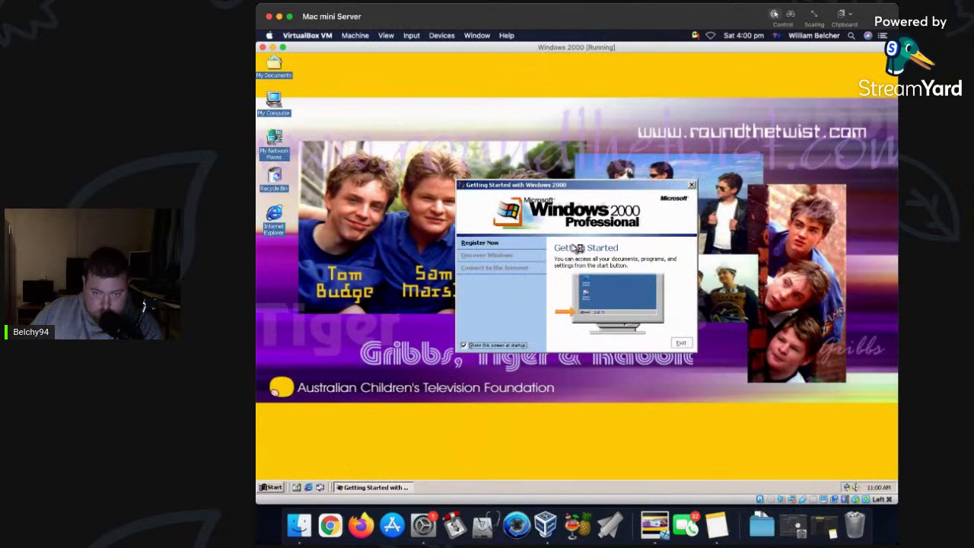
pyautogui.click(681, 342)
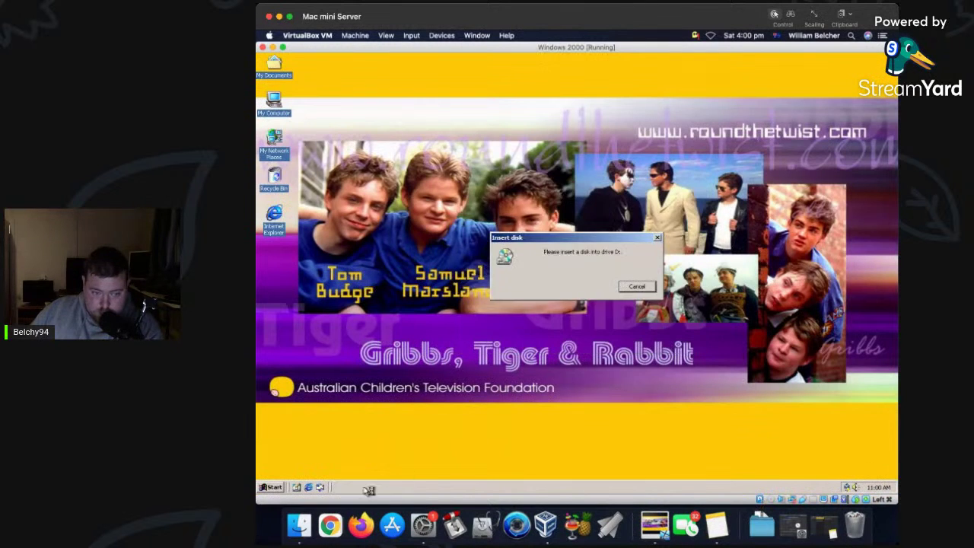
pyautogui.click(272, 487)
pyautogui.click(301, 469)
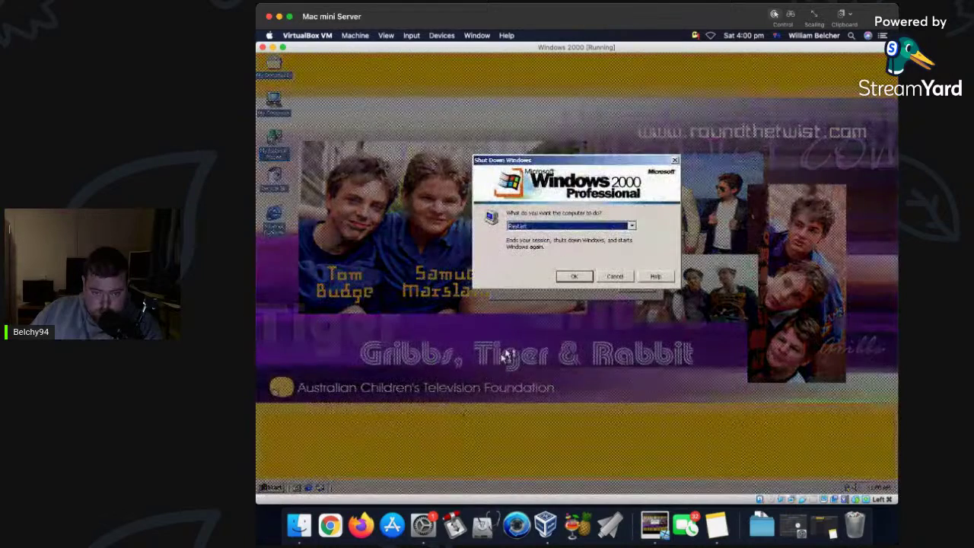
pyautogui.click(622, 277)
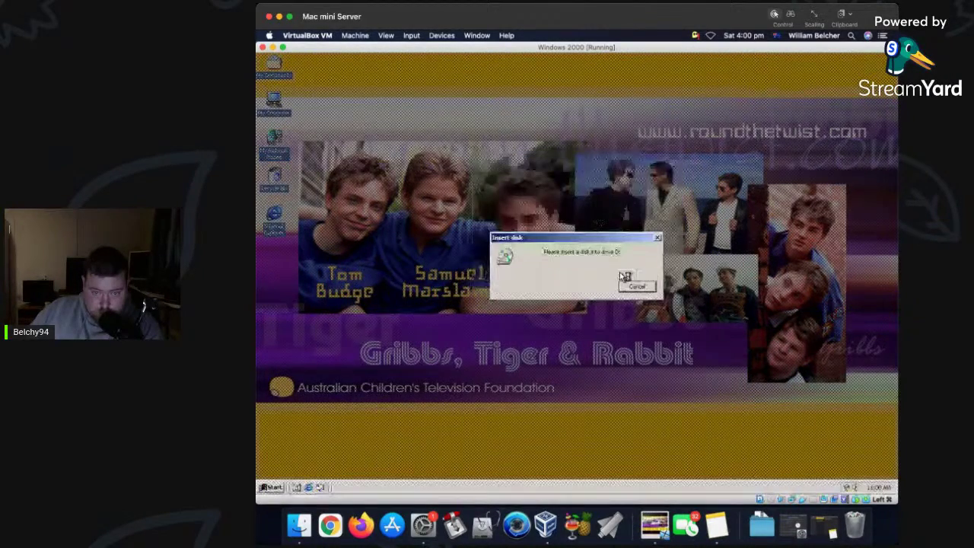
pyautogui.click(631, 285)
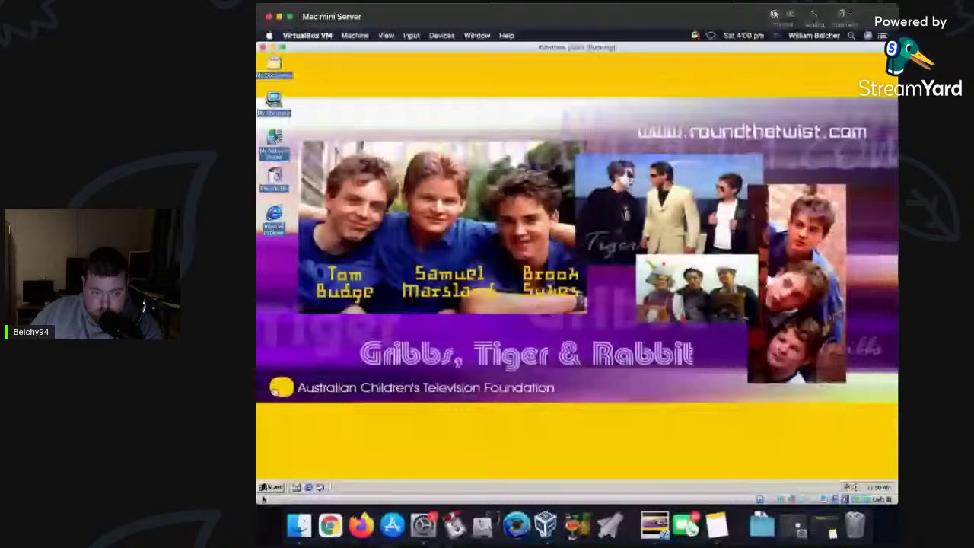
# Shut down the Windows 2000 guest with Alt+F4 and the Shut down option.
pyautogui.hotkey('alt', 'F4')
pyautogui.click(632, 225)
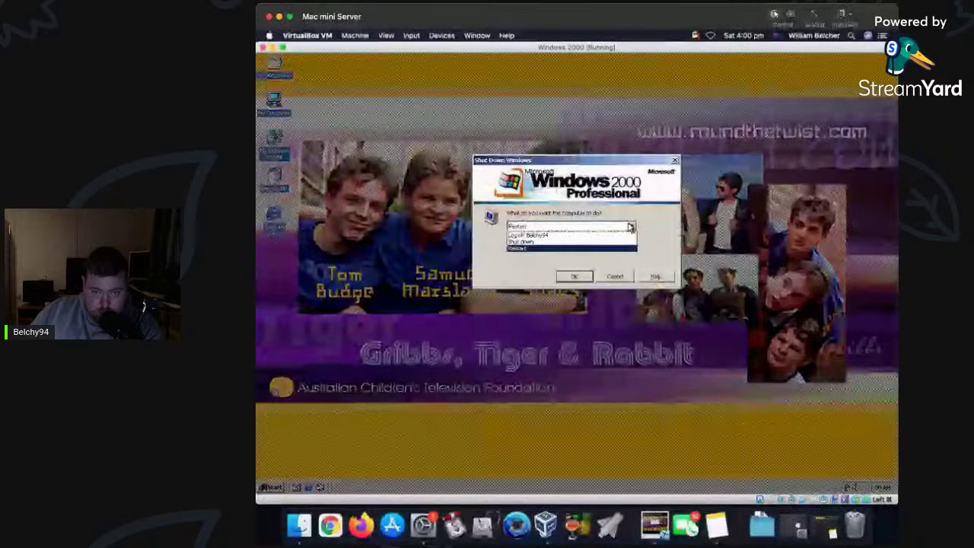
pyautogui.click(567, 244)
pyautogui.click(589, 278)
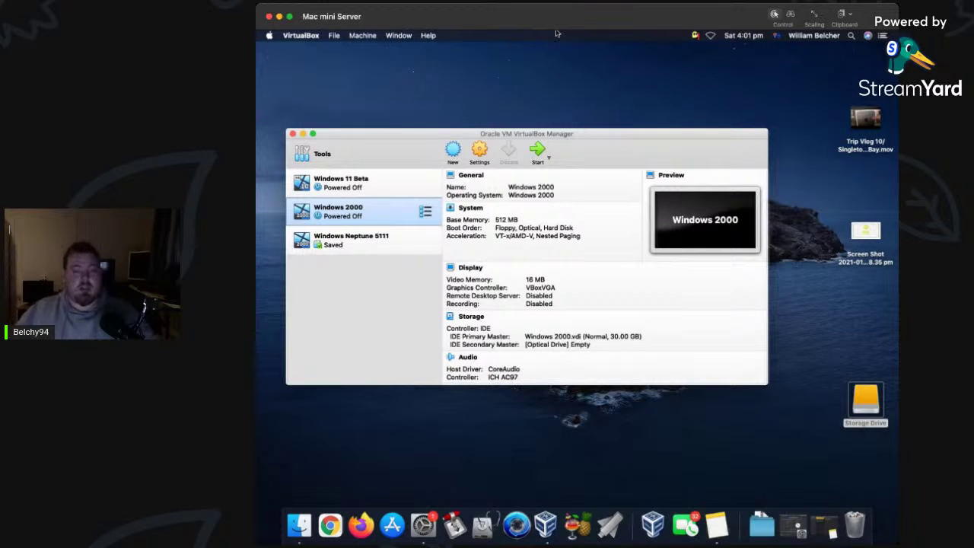
# Start a new VM named 'Windows Whistler 2202' with machine folder Storage Drive/Virtual Images.
pyautogui.click(454, 151)
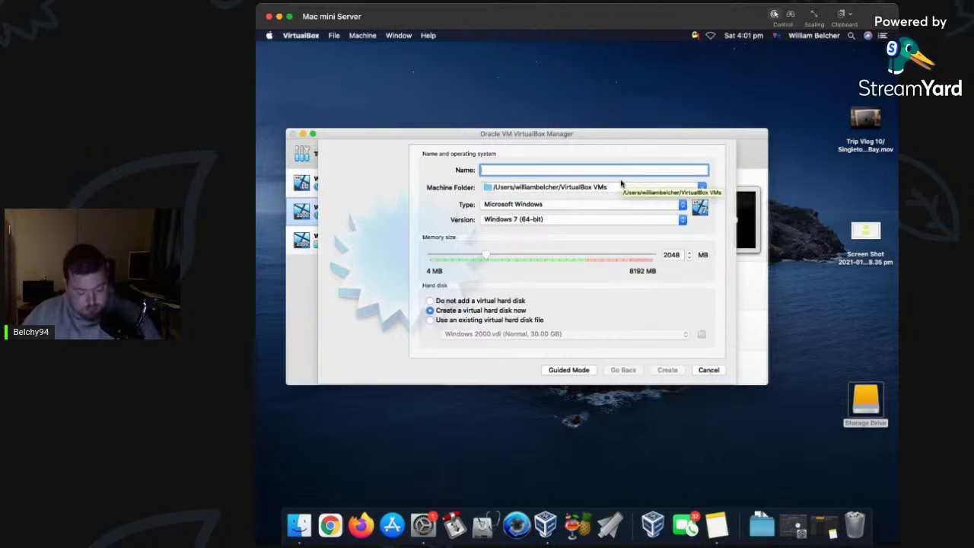
pyautogui.write('Windows Whistler 2202')
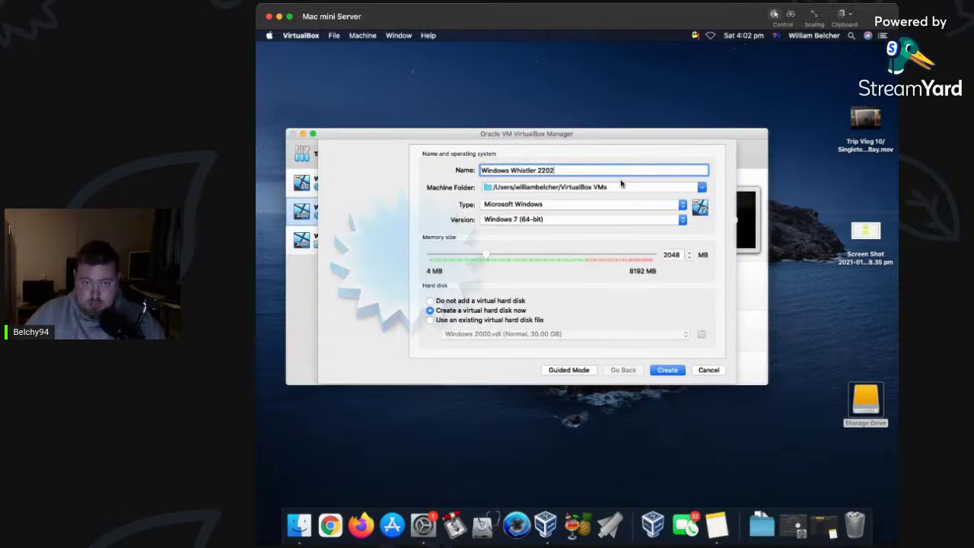
pyautogui.click(703, 188)
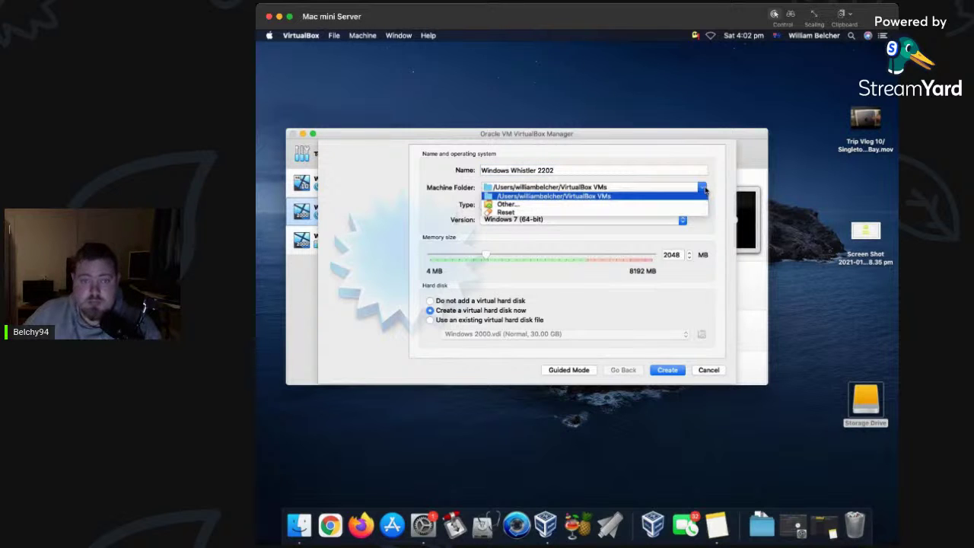
pyautogui.click(692, 204)
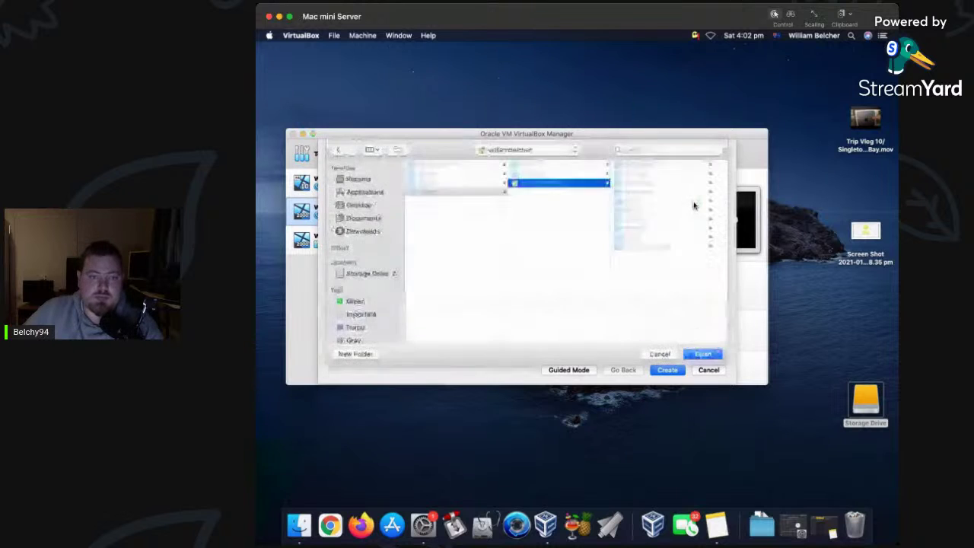
pyautogui.click(365, 274)
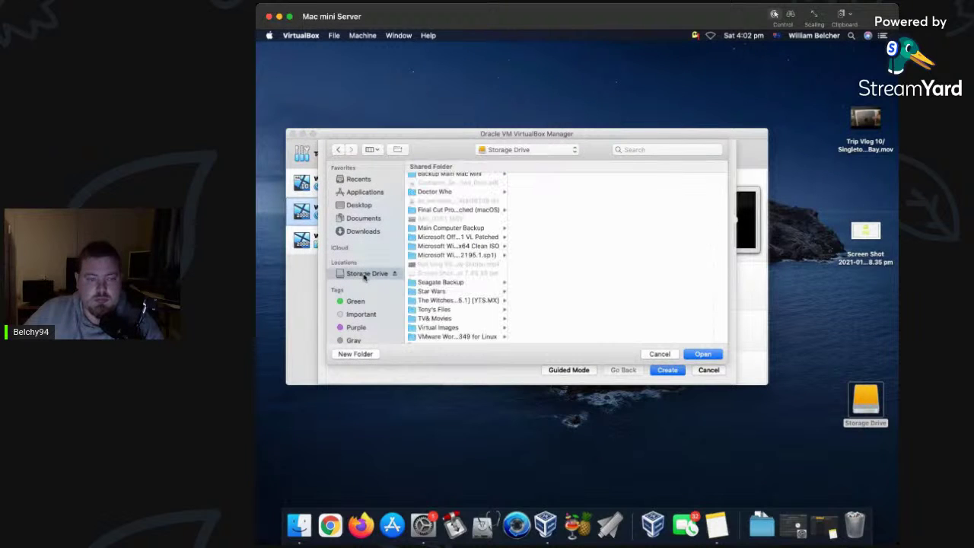
pyautogui.scroll(-3, 452, 268)
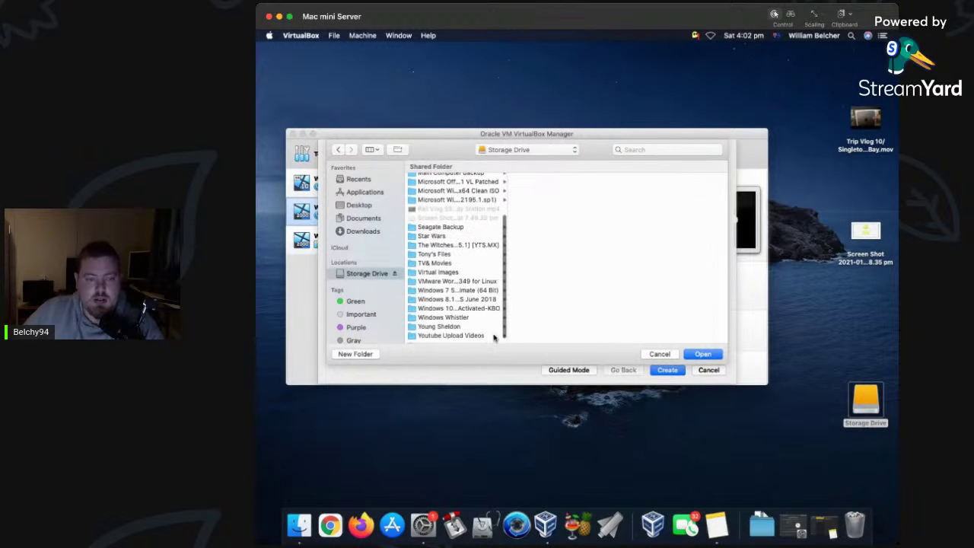
pyautogui.click(445, 272)
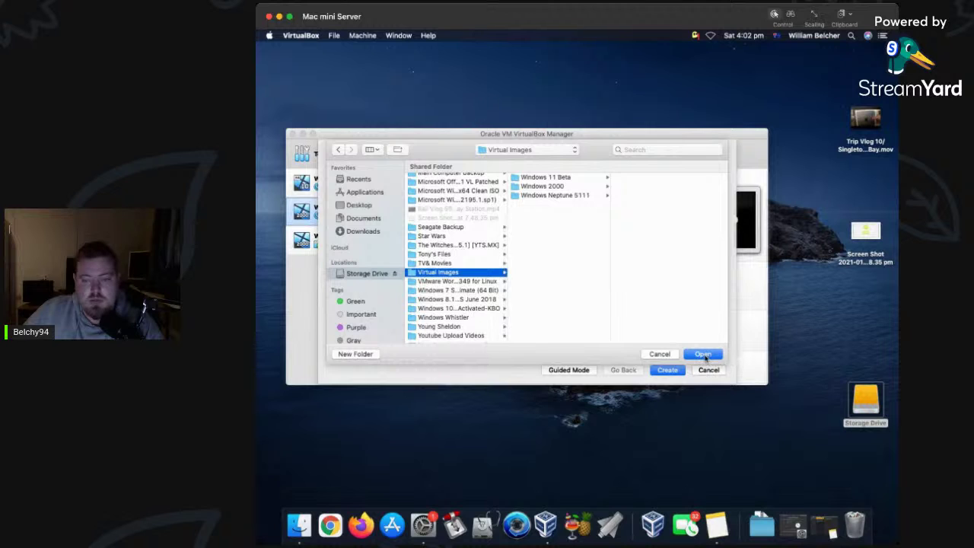
pyautogui.click(703, 354)
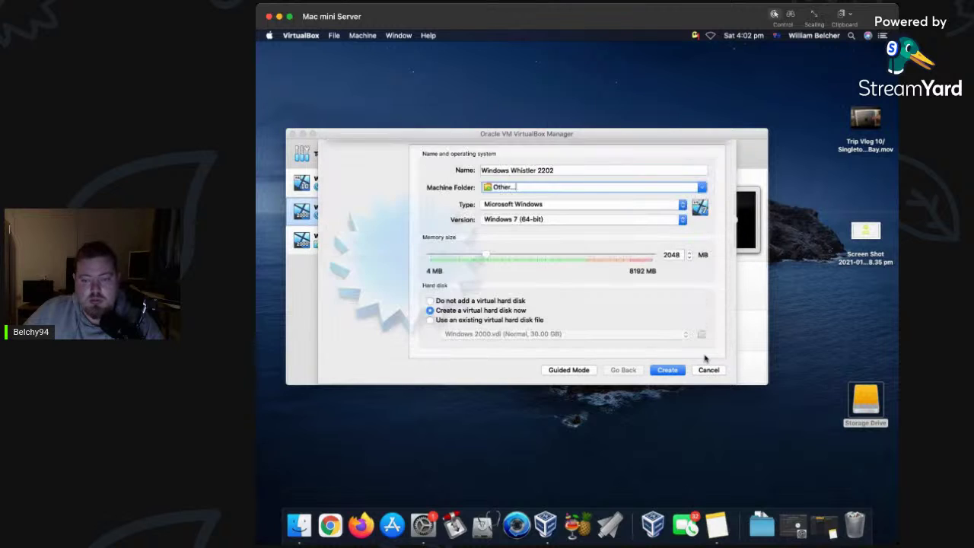
# Set the VM version to Windows 2000 and memory to 512 MB.
pyautogui.click(684, 221)
pyautogui.click(527, 131)
pyautogui.click(688, 256)
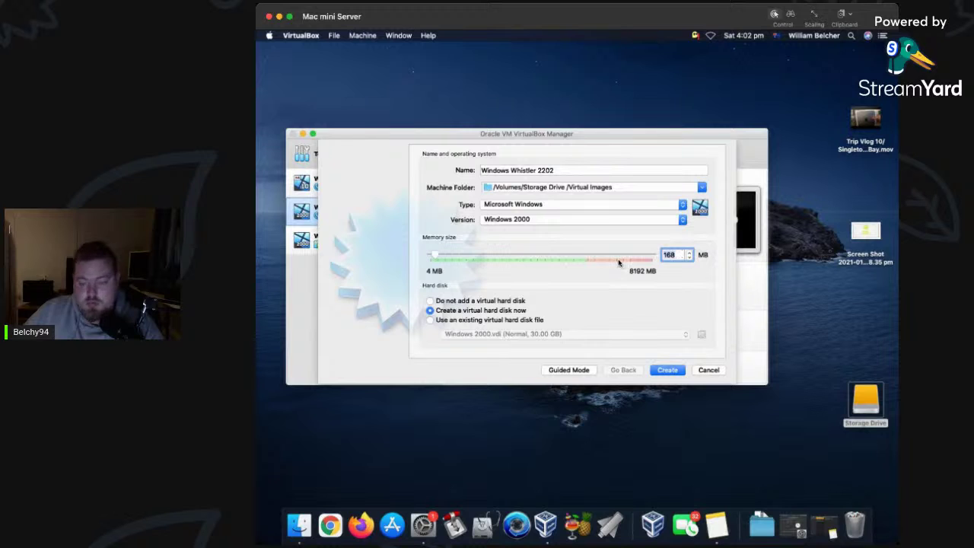
pyautogui.write('512')
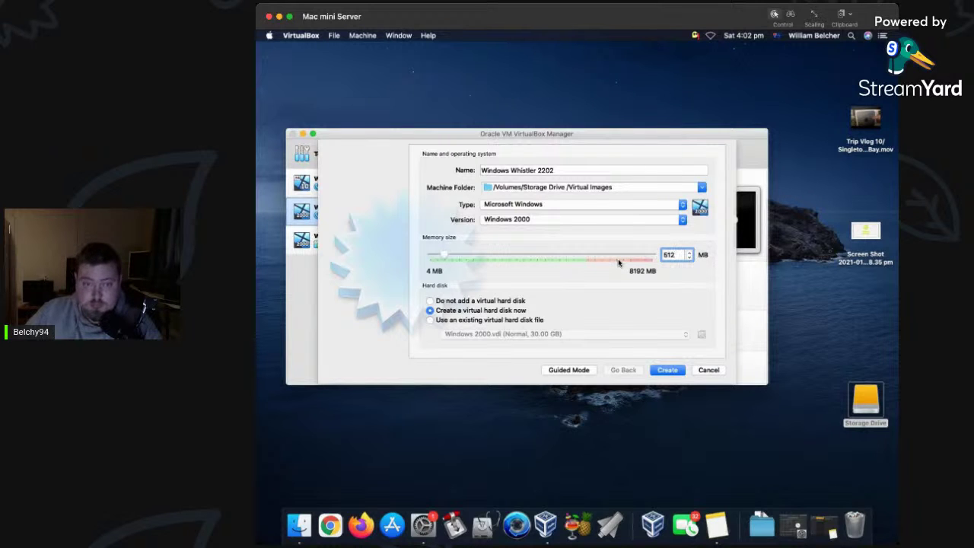
# Create the machine with a 30 GB virtual hard disk.
pyautogui.click(670, 371)
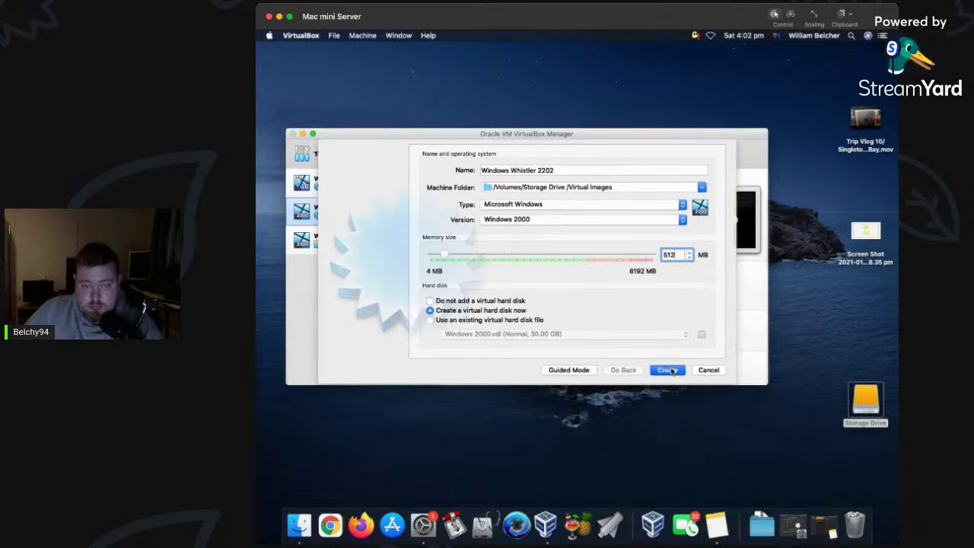
pyautogui.click(658, 207)
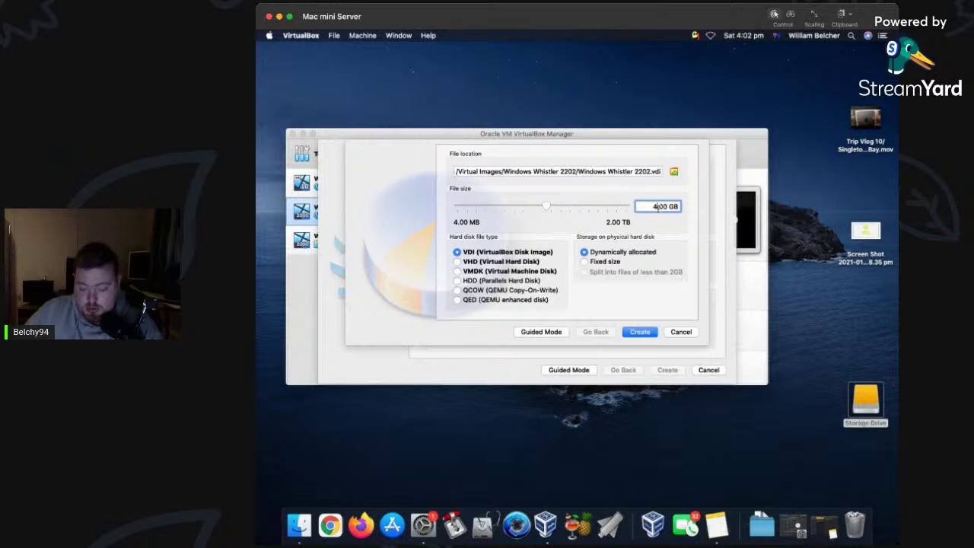
pyautogui.press('BackSpace')
pyautogui.press('BackSpace')
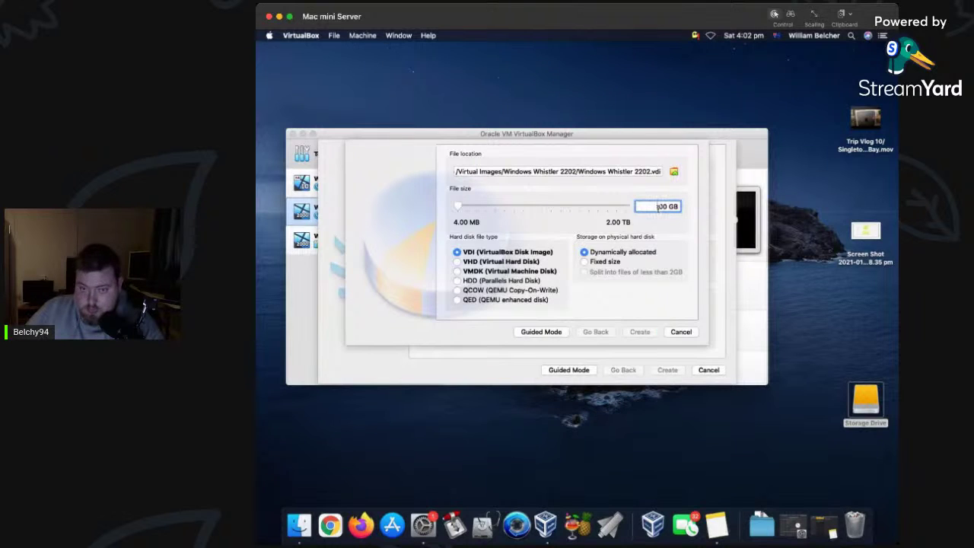
pyautogui.write('30.')
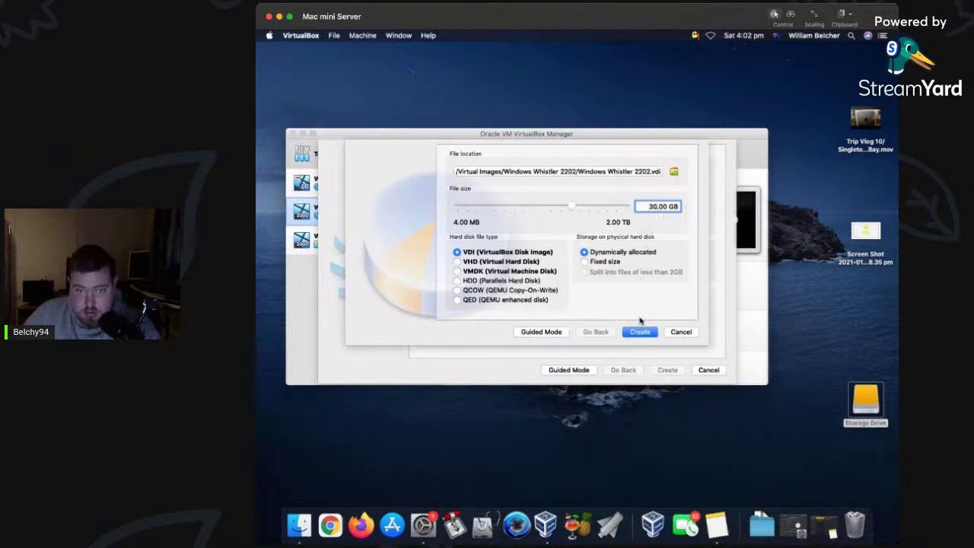
pyautogui.click(642, 332)
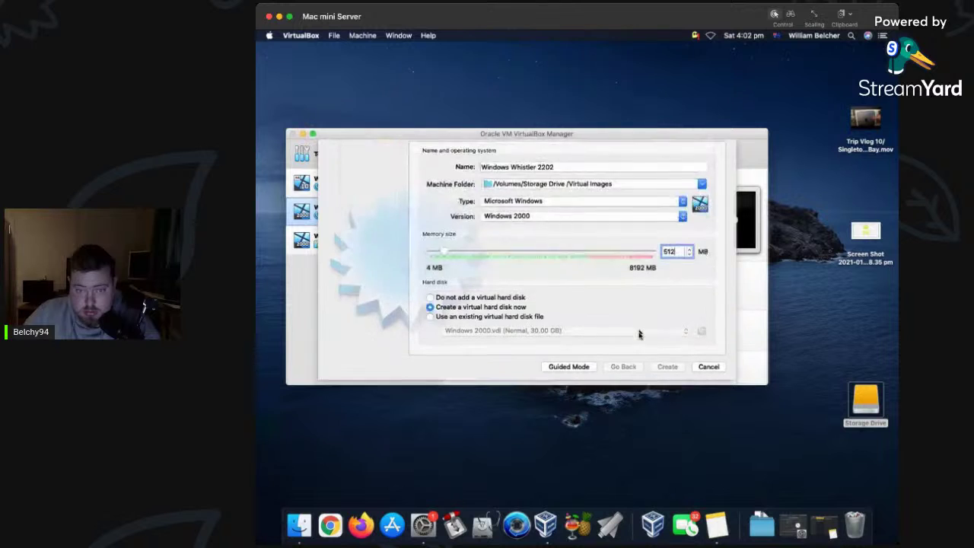
# Attach the Whistler 2202 ISO to the new VM's optical drive in Storage settings, then start it.
pyautogui.click(478, 150)
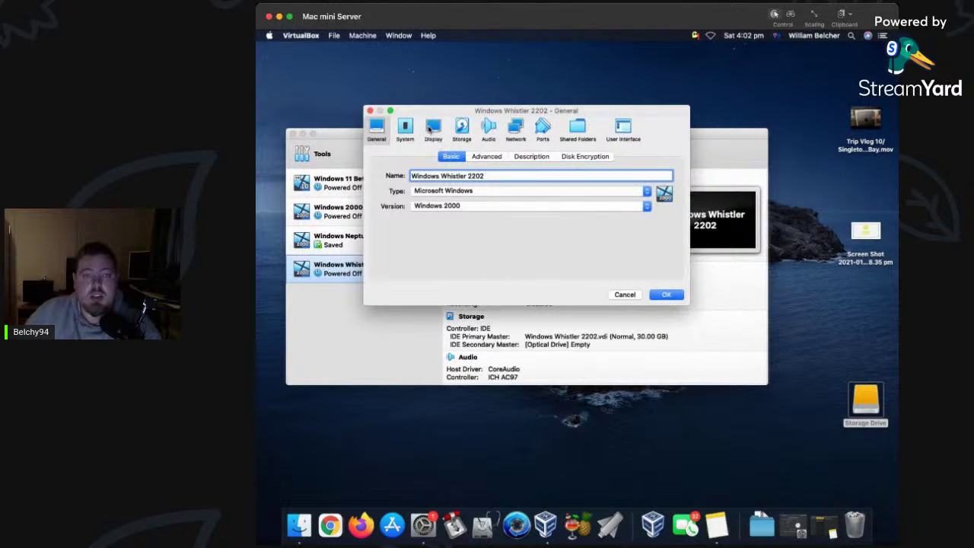
pyautogui.click(462, 128)
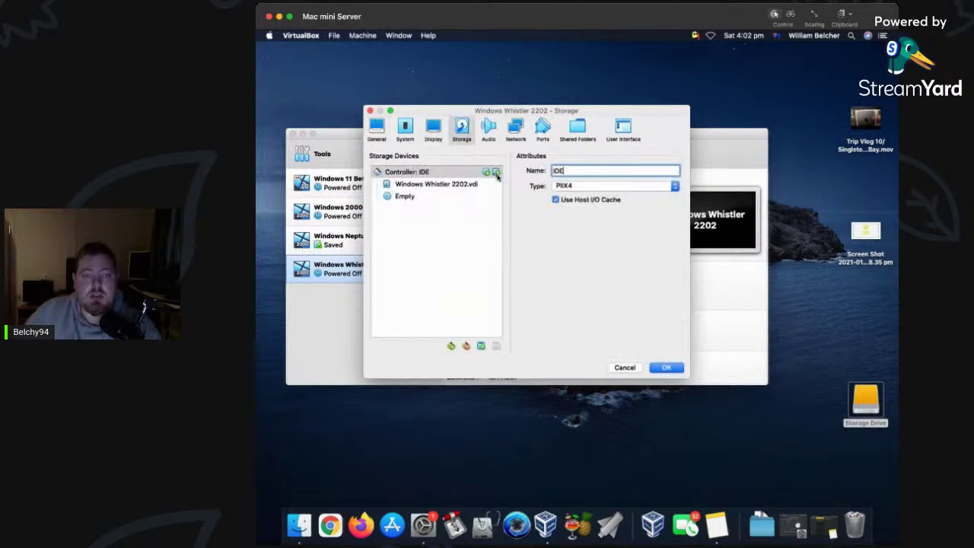
pyautogui.click(424, 199)
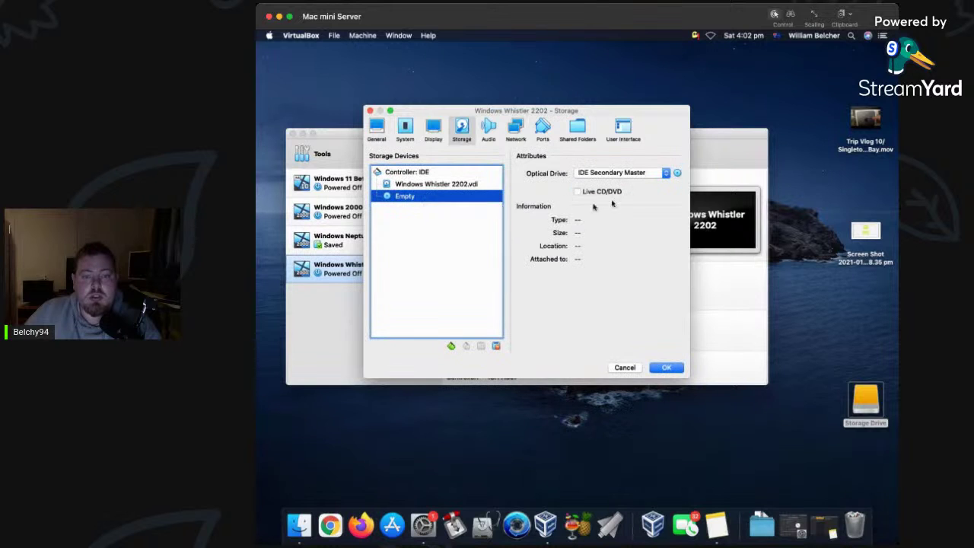
pyautogui.click(676, 174)
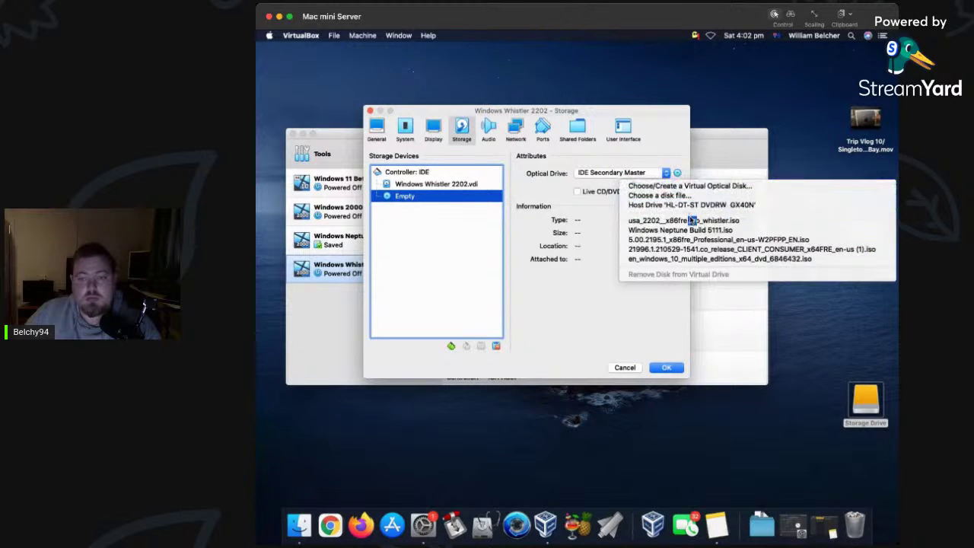
pyautogui.click(684, 220)
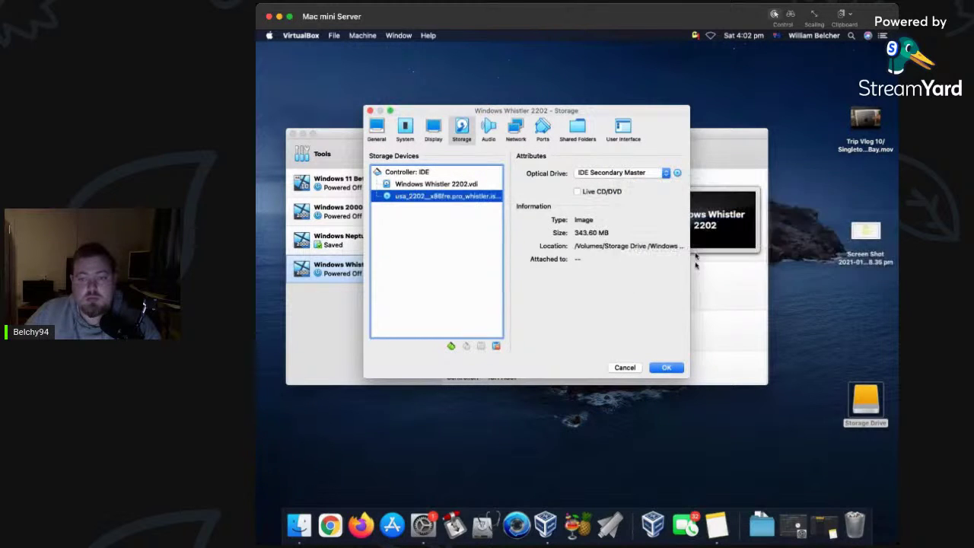
pyautogui.click(668, 369)
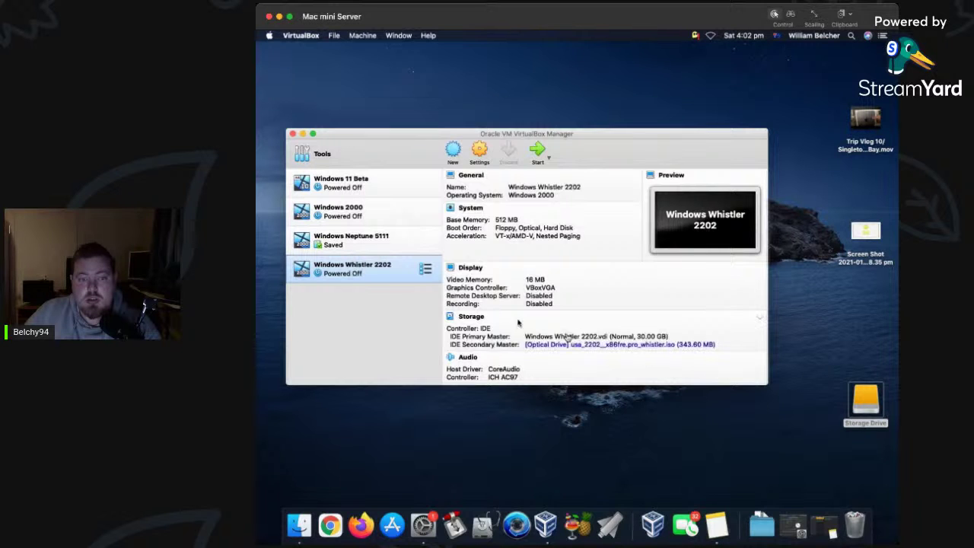
pyautogui.click(538, 152)
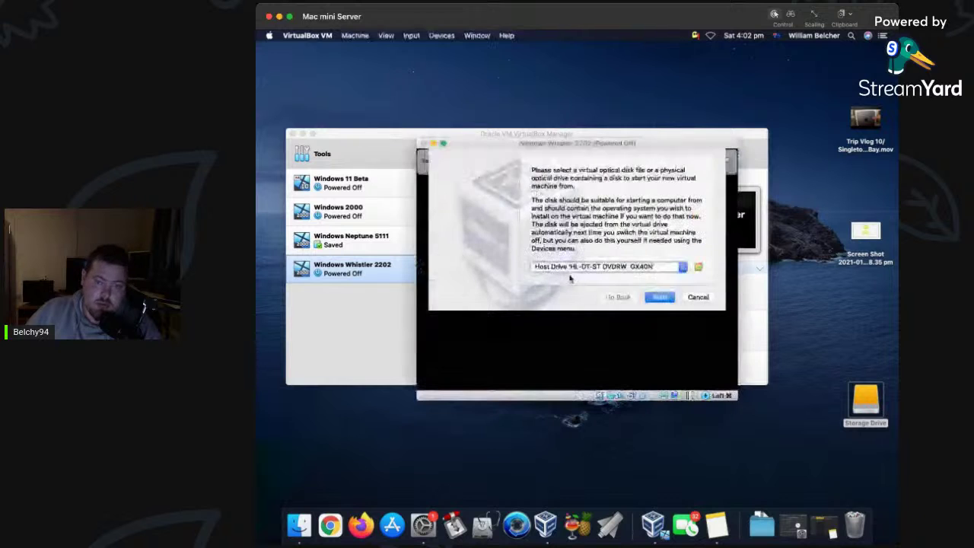
# Pick the usa_2202 Whistler ISO as start-up disk, boot it and dismiss the notification bars.
pyautogui.click(698, 268)
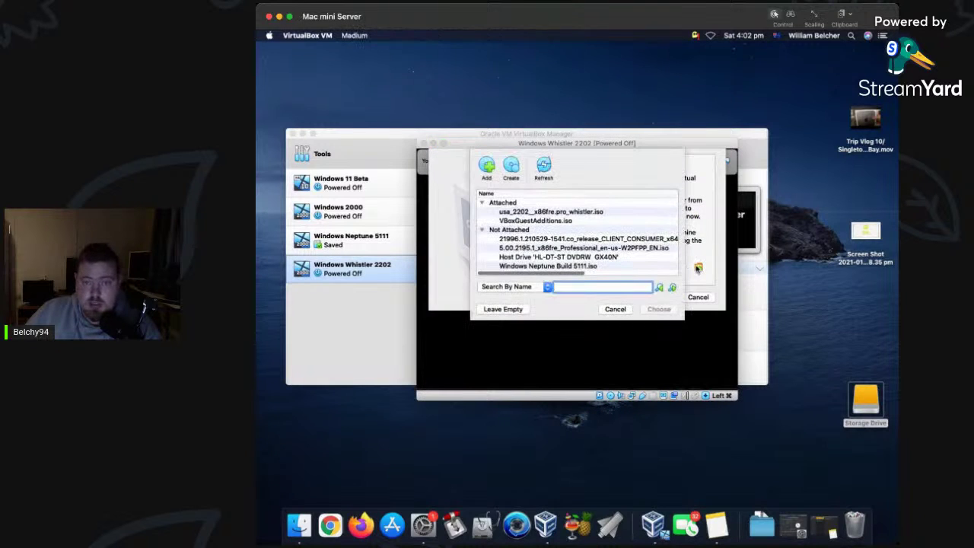
pyautogui.click(564, 213)
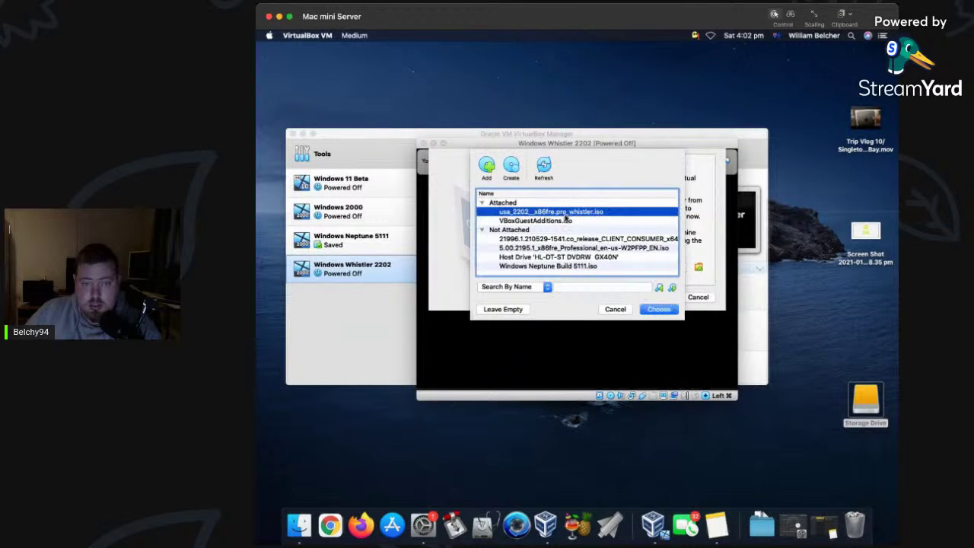
pyautogui.click(668, 309)
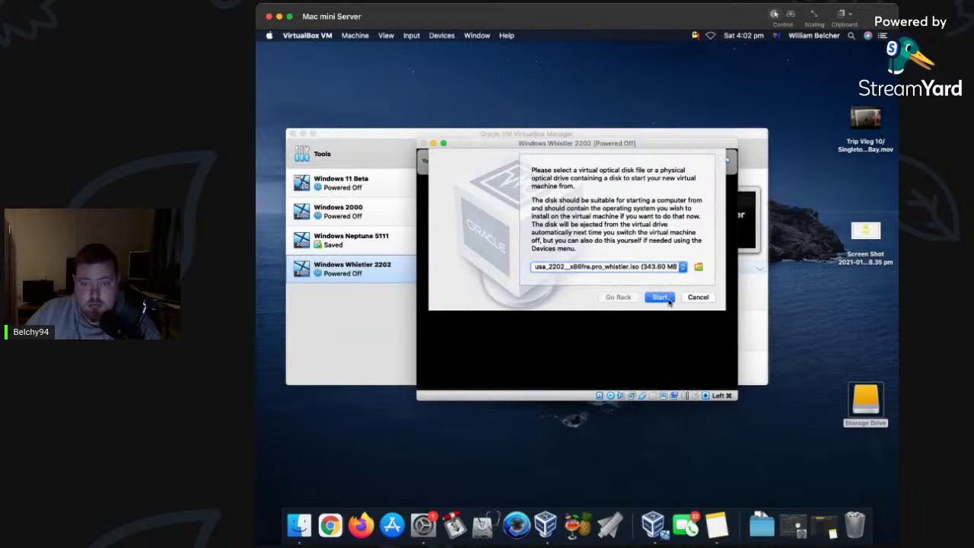
pyautogui.click(669, 299)
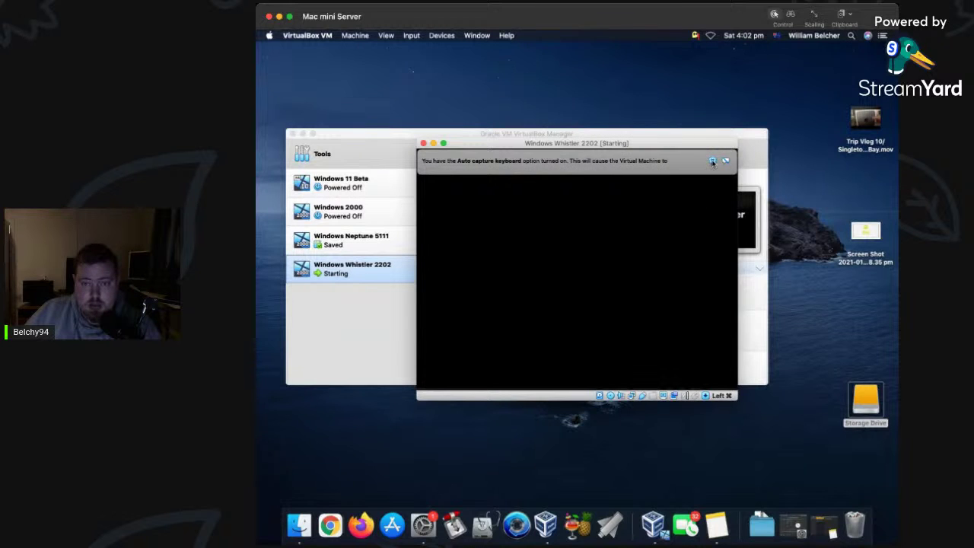
pyautogui.click(712, 161)
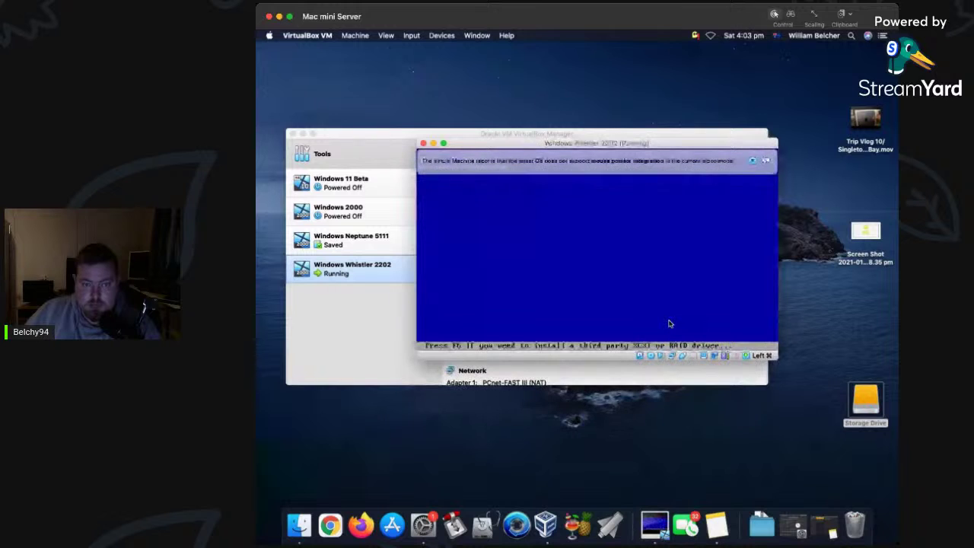
pyautogui.click(752, 162)
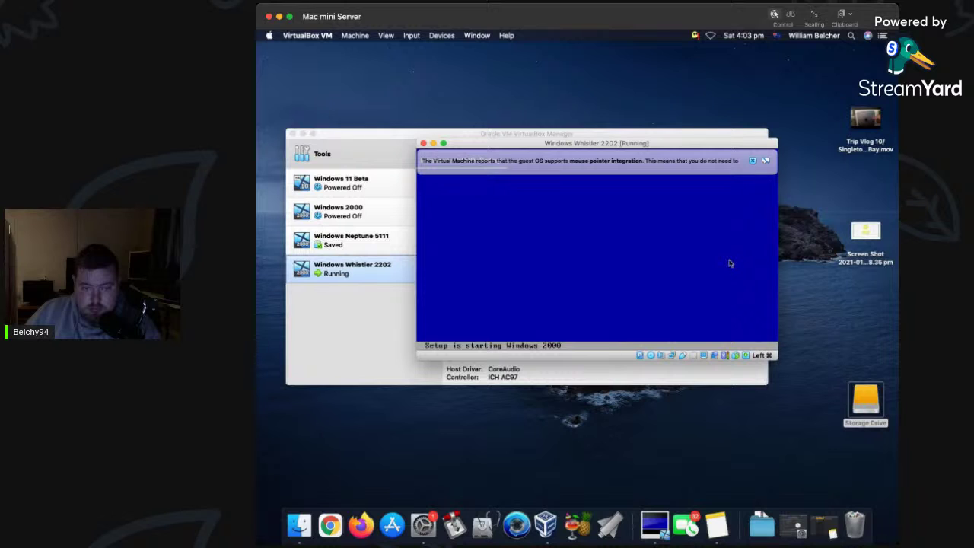
pyautogui.click(752, 161)
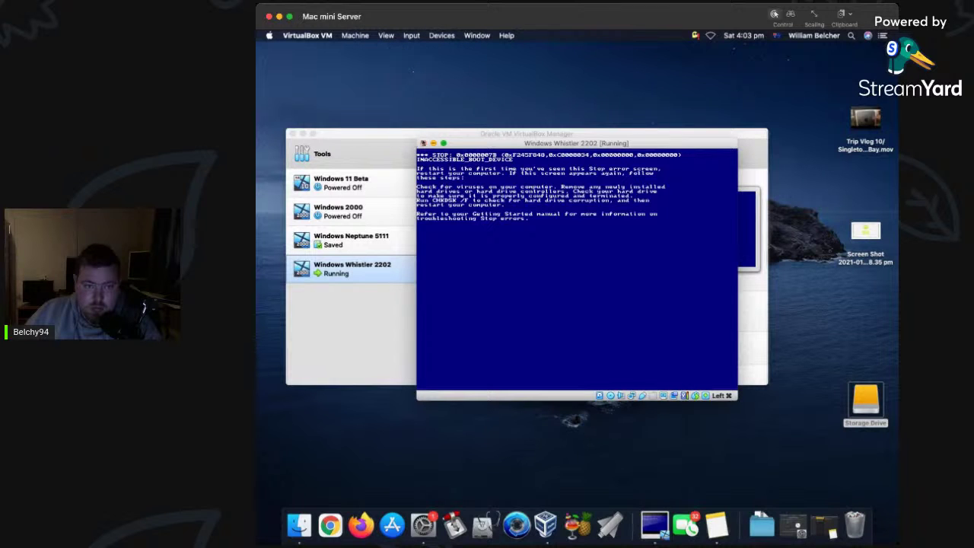
pyautogui.click(423, 144)
pyautogui.click(627, 215)
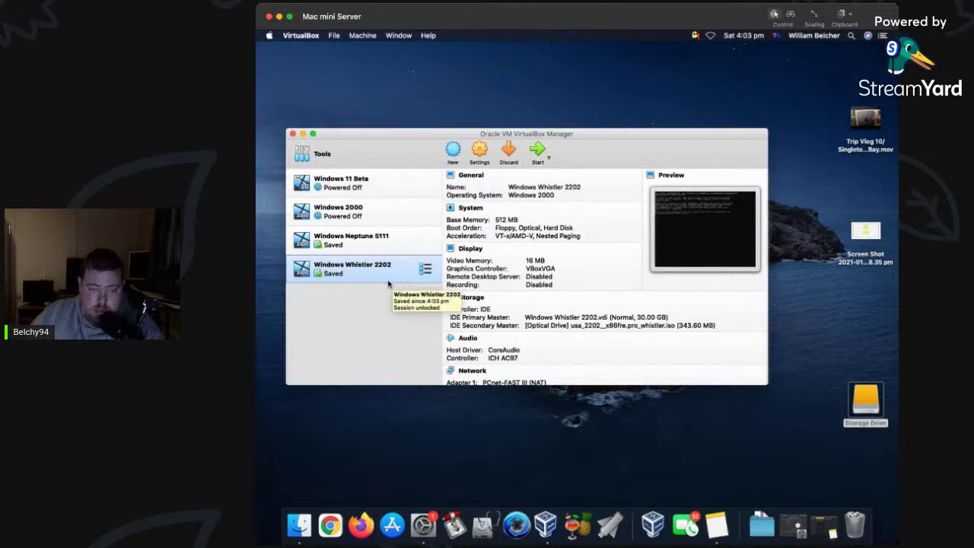
pyautogui.click(540, 162)
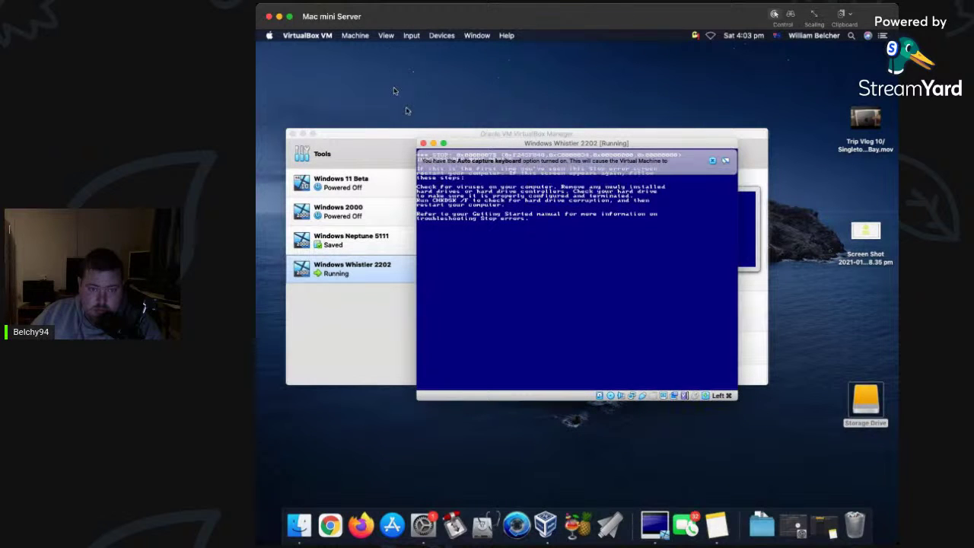
# Reset the Whistler 2202 virtual machine from the Machine menu.
pyautogui.click(361, 37)
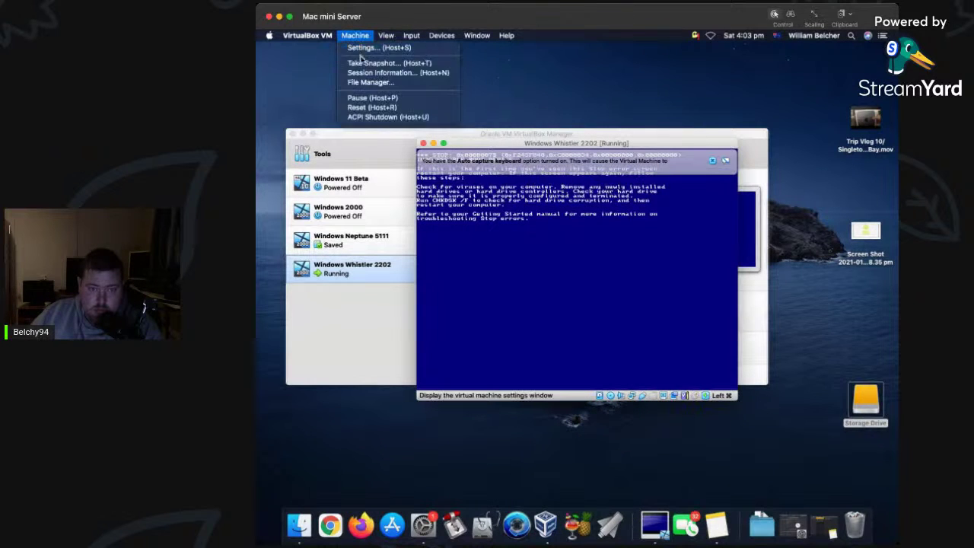
pyautogui.click(360, 107)
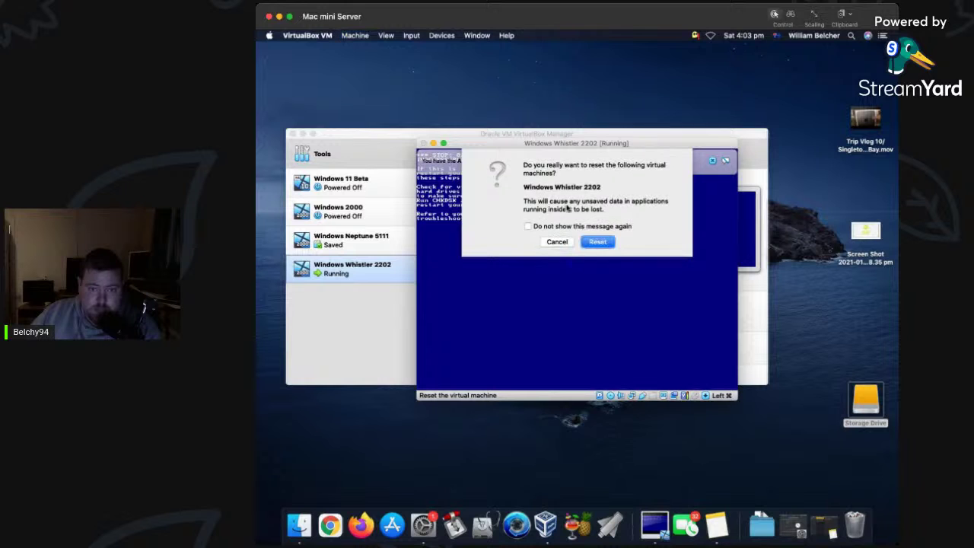
pyautogui.click(599, 242)
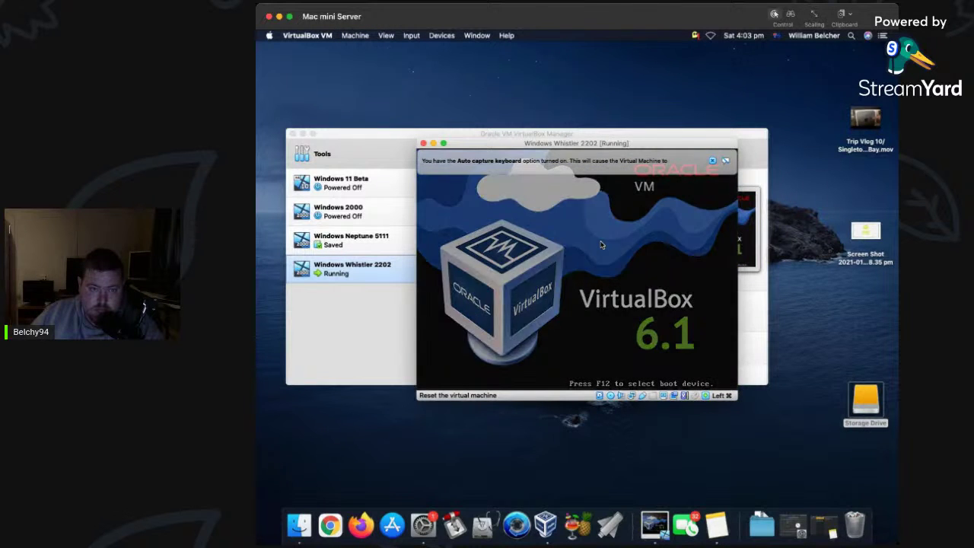
# Dismiss the notification bars, then close the VM window saving the machine state.
pyautogui.click(754, 187)
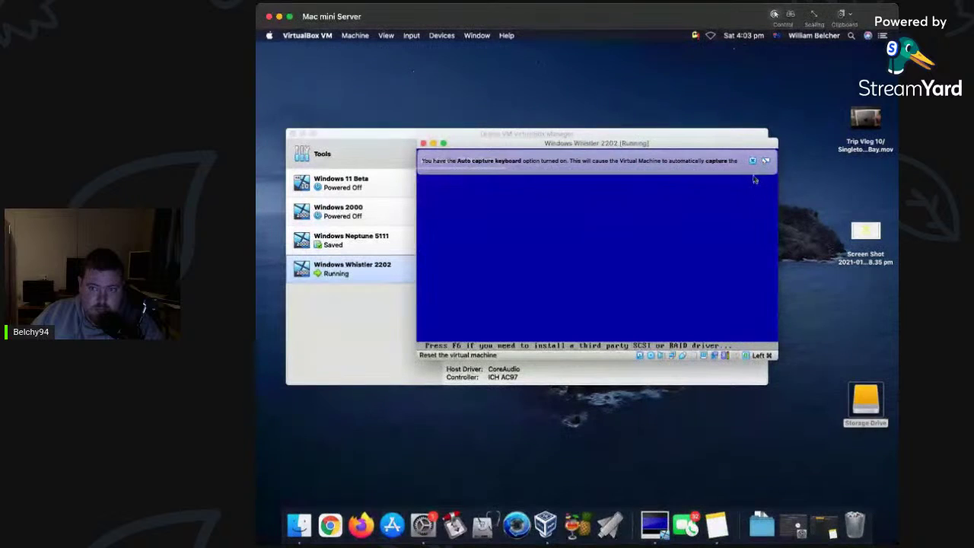
pyautogui.click(753, 160)
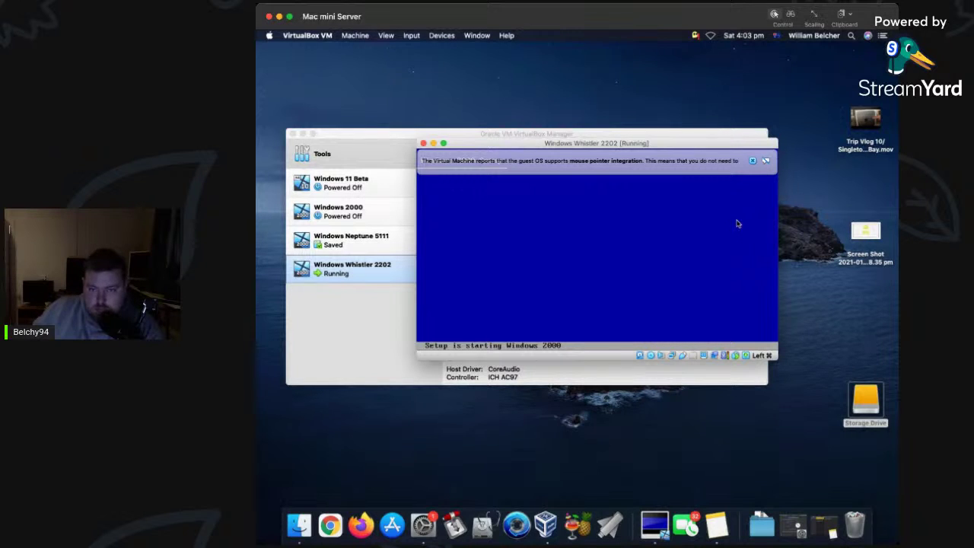
pyautogui.click(752, 160)
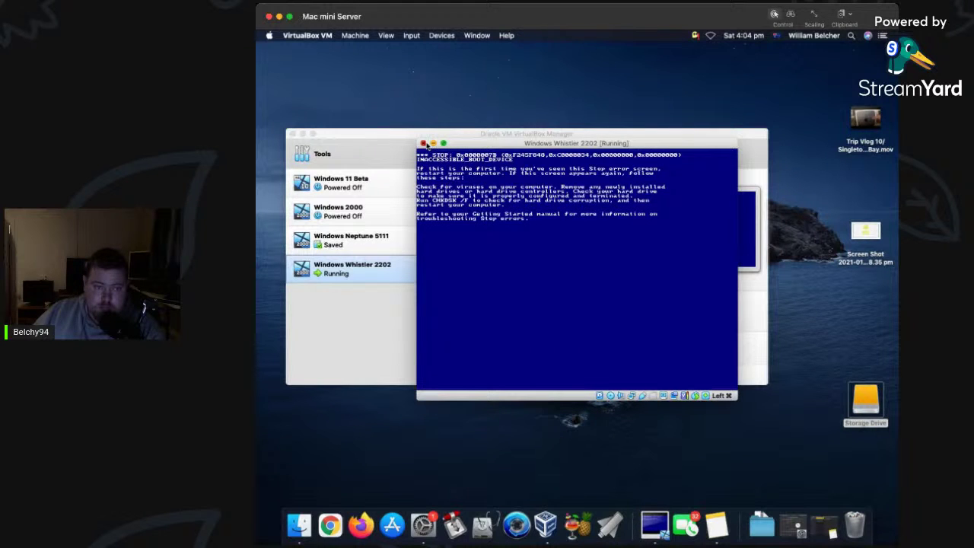
pyautogui.click(424, 144)
pyautogui.click(622, 219)
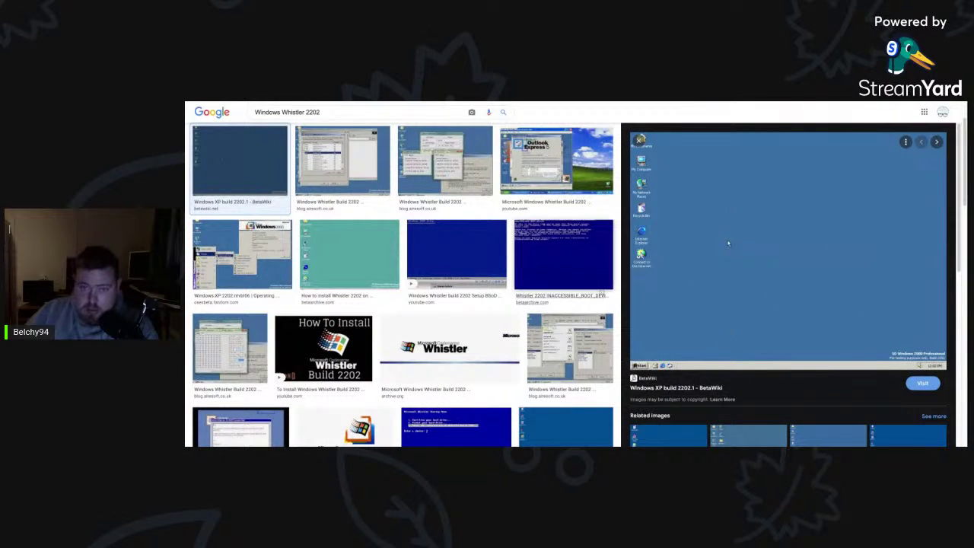
# Preview the Additional Drivers, Outlook Express and Fandom ntvbl06 Whistler 2202 screenshots.
pyautogui.click(342, 161)
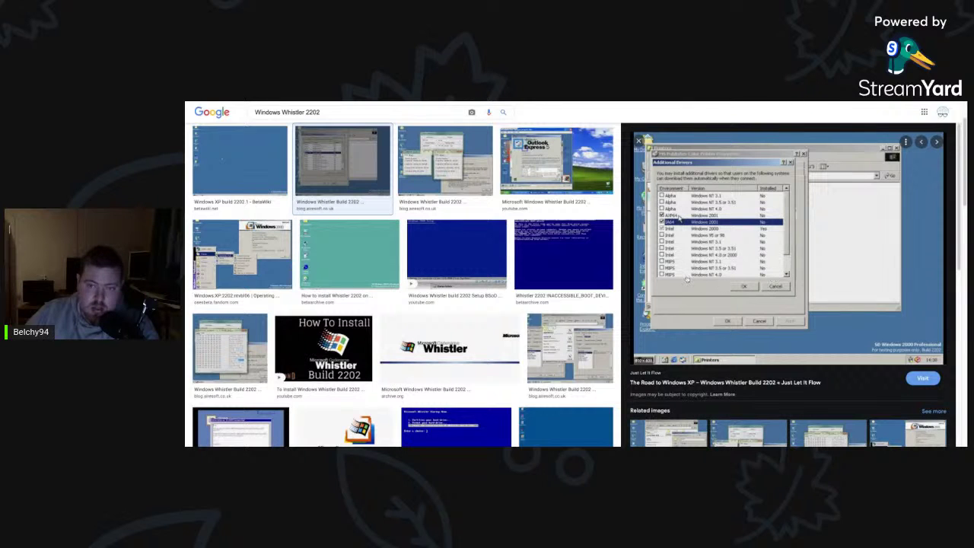
pyautogui.click(466, 177)
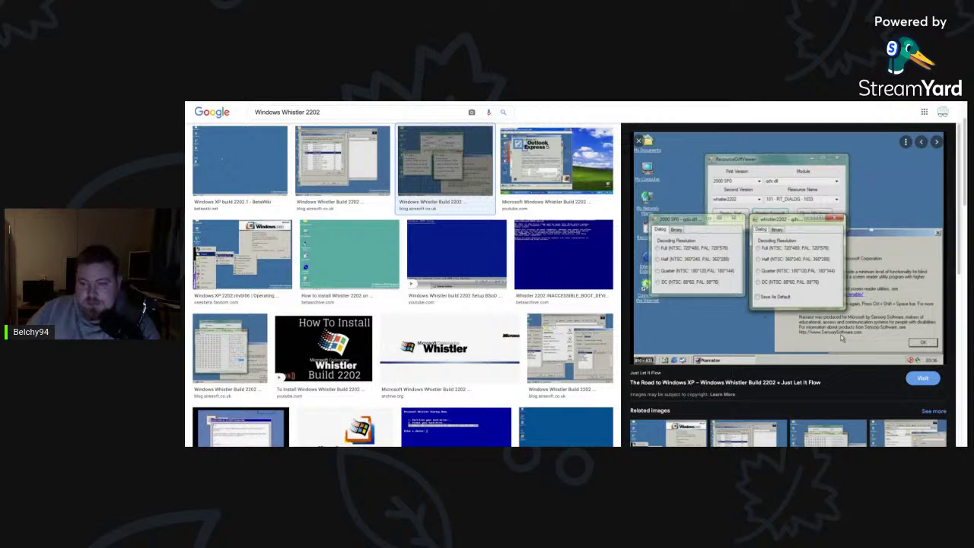
pyautogui.click(542, 179)
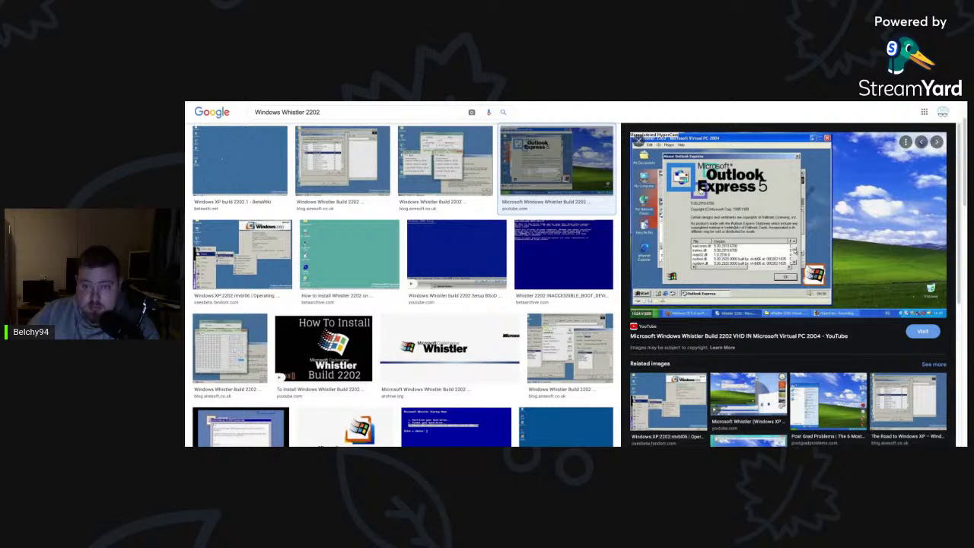
pyautogui.click(242, 255)
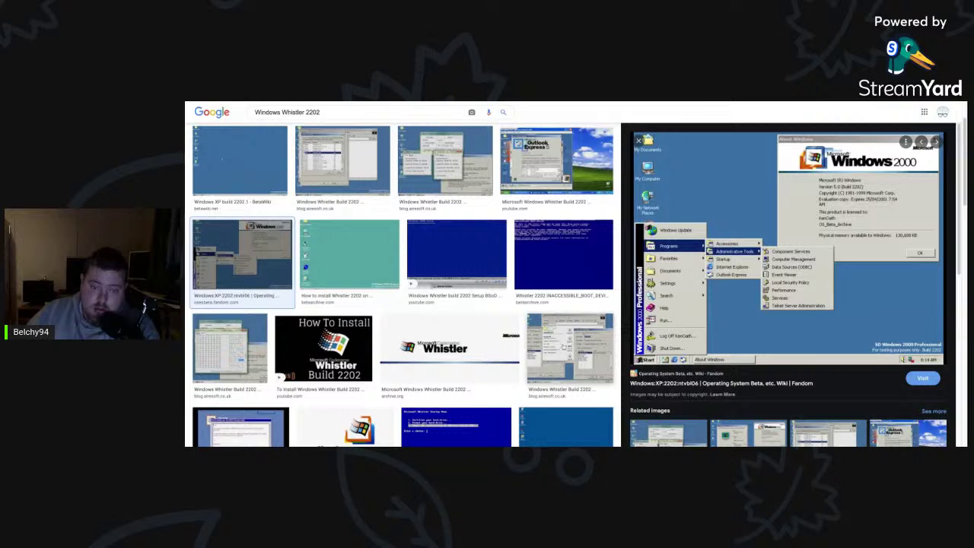
# Preview the Road to Windows XP build 2202 image and scroll down the results.
pyautogui.click(565, 346)
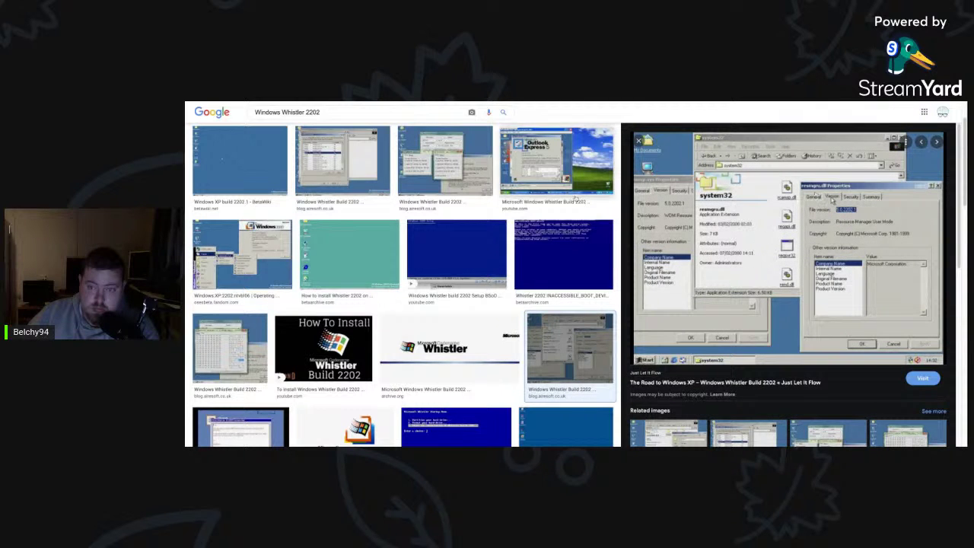
pyautogui.scroll(-1, 323, 380)
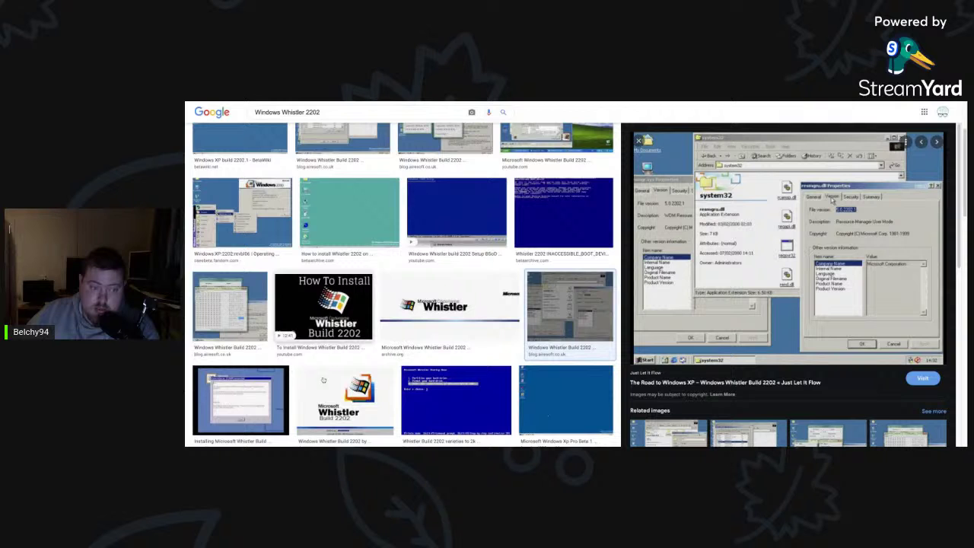
pyautogui.scroll(-1, 323, 380)
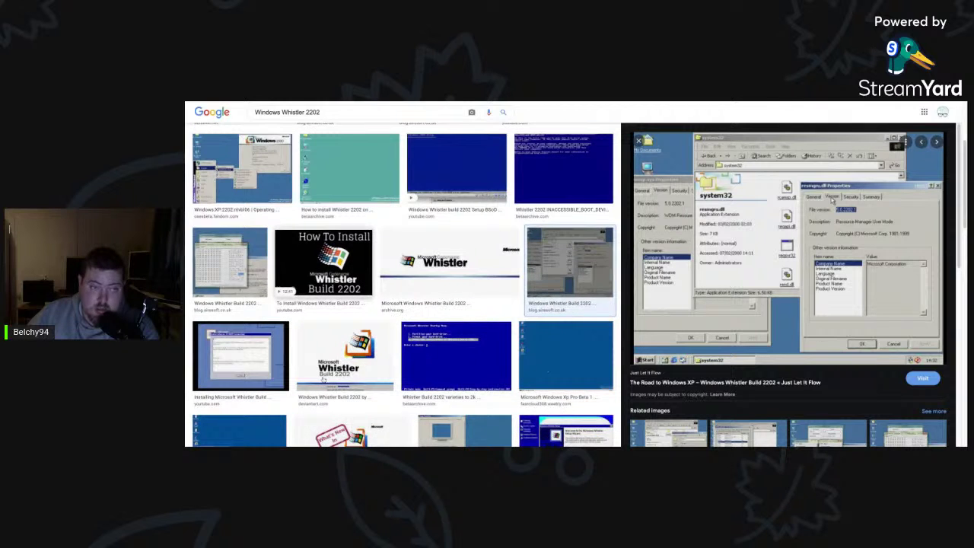
pyautogui.scroll(-3, 322, 380)
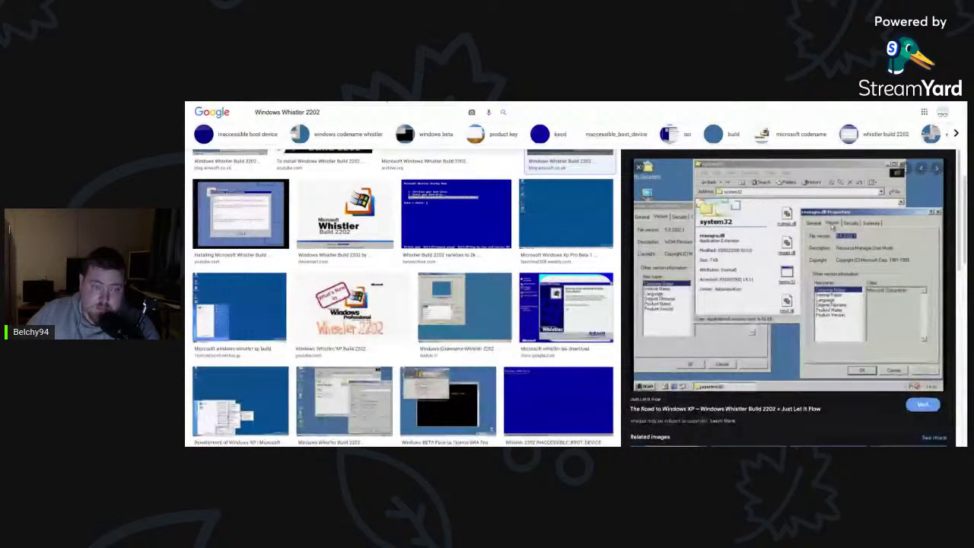